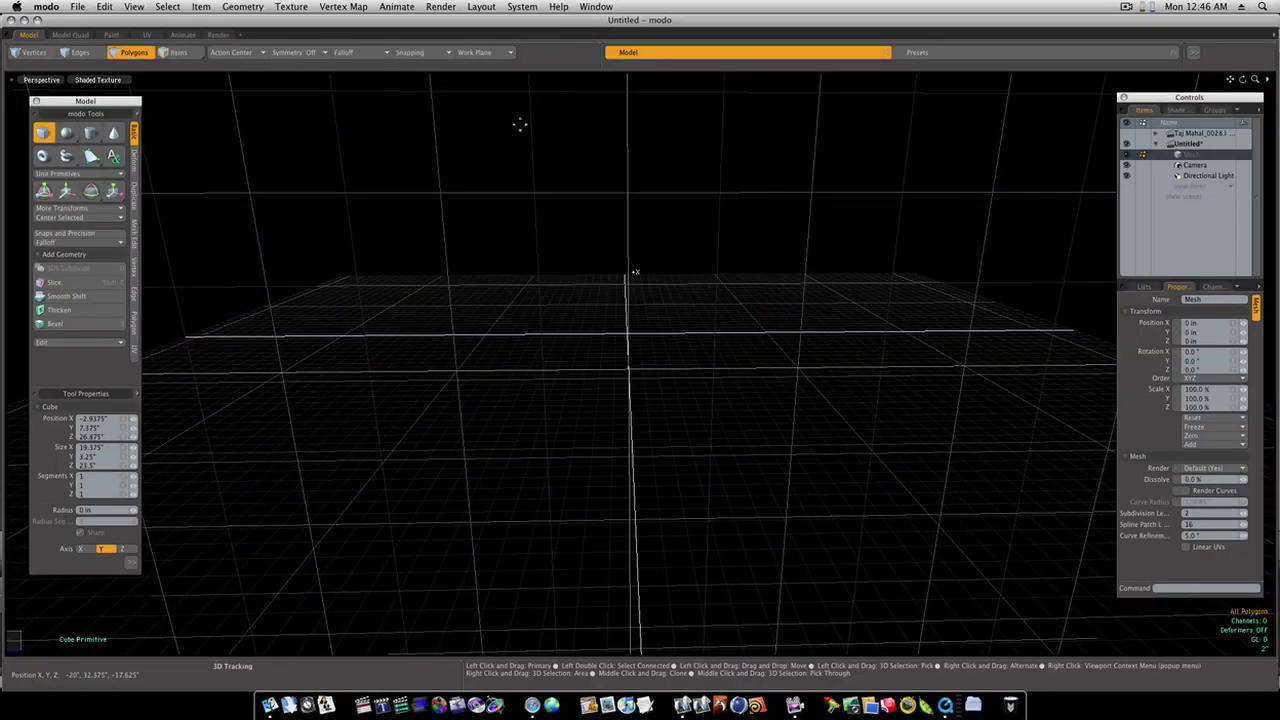
# Step: Create a box across the origin about 3'9.875" by 3'2.375" in plan and about 8.19" high
pyautogui.keyDown('alt'); pyautogui.moveTo(519, 124); pyautogui.dragTo(562, 143); pyautogui.keyUp('alt')
pyautogui.keyDown('alt'); pyautogui.moveTo(560, 253); pyautogui.dragTo(601, 290); pyautogui.keyUp('alt')
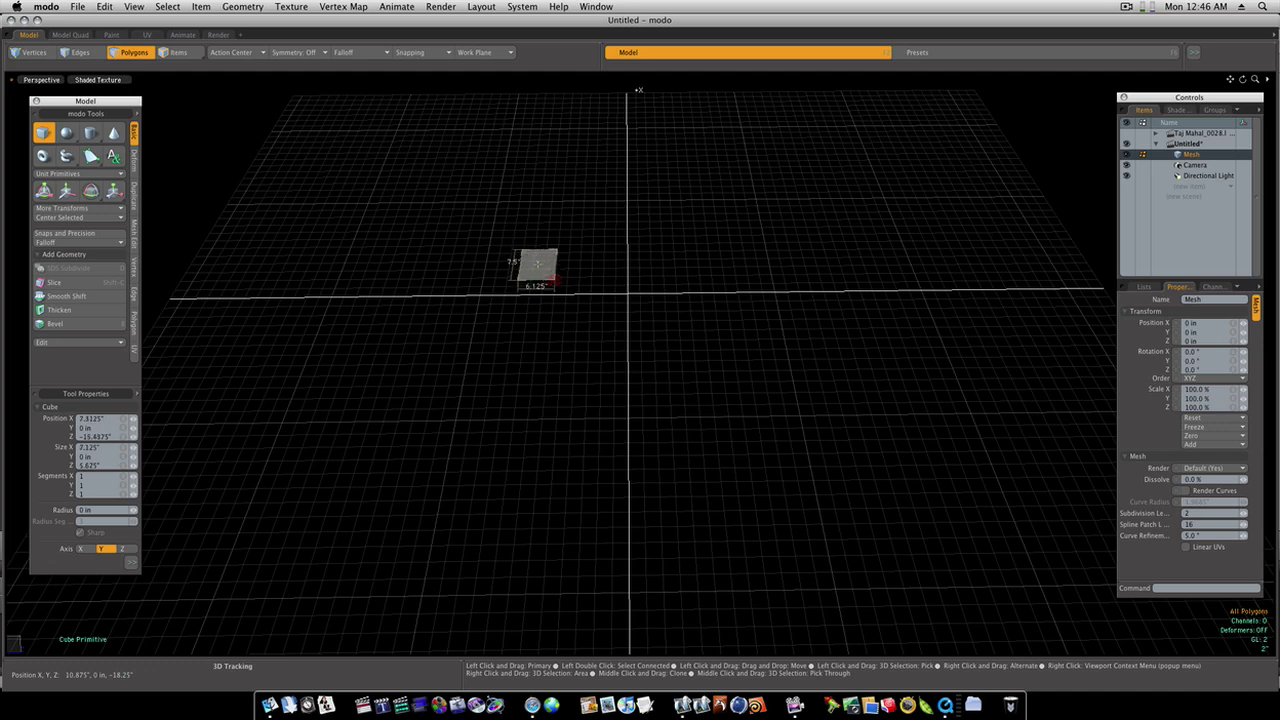
pyautogui.moveTo(575, 303); pyautogui.dragTo(785, 489)
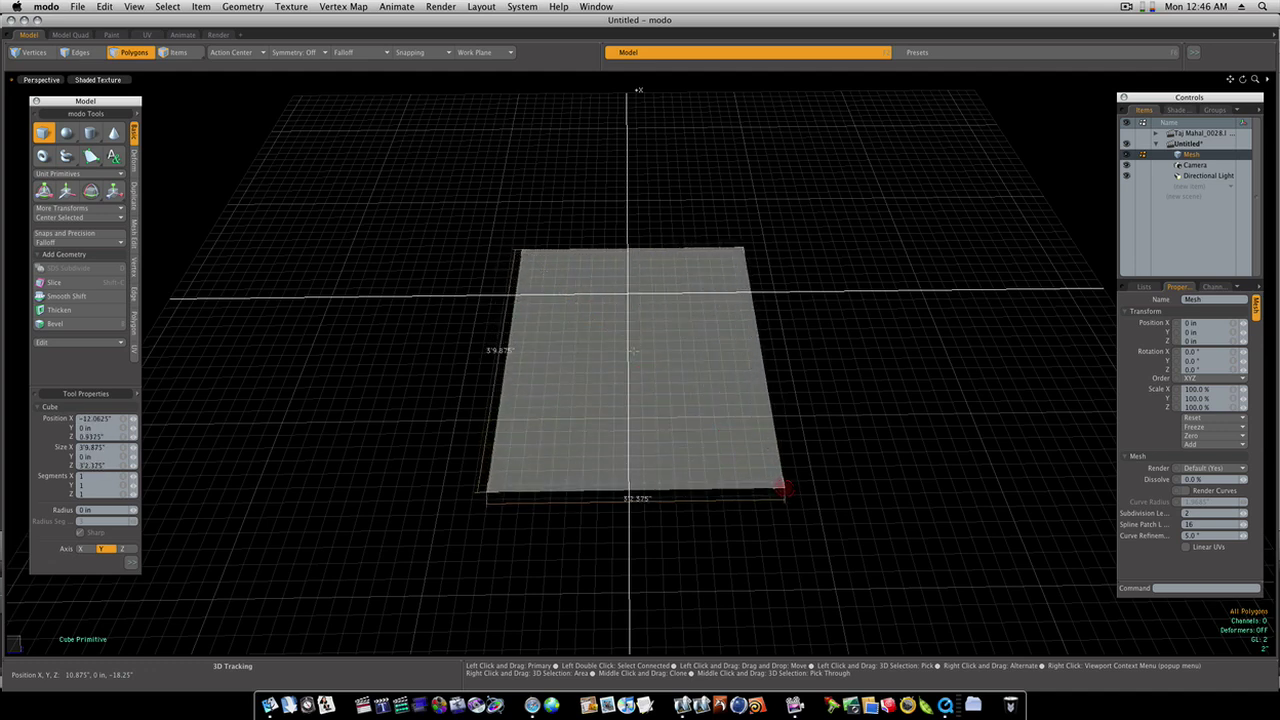
pyautogui.keyDown('alt'); pyautogui.moveTo(689, 449); pyautogui.dragTo(675, 445); pyautogui.keyUp('alt')
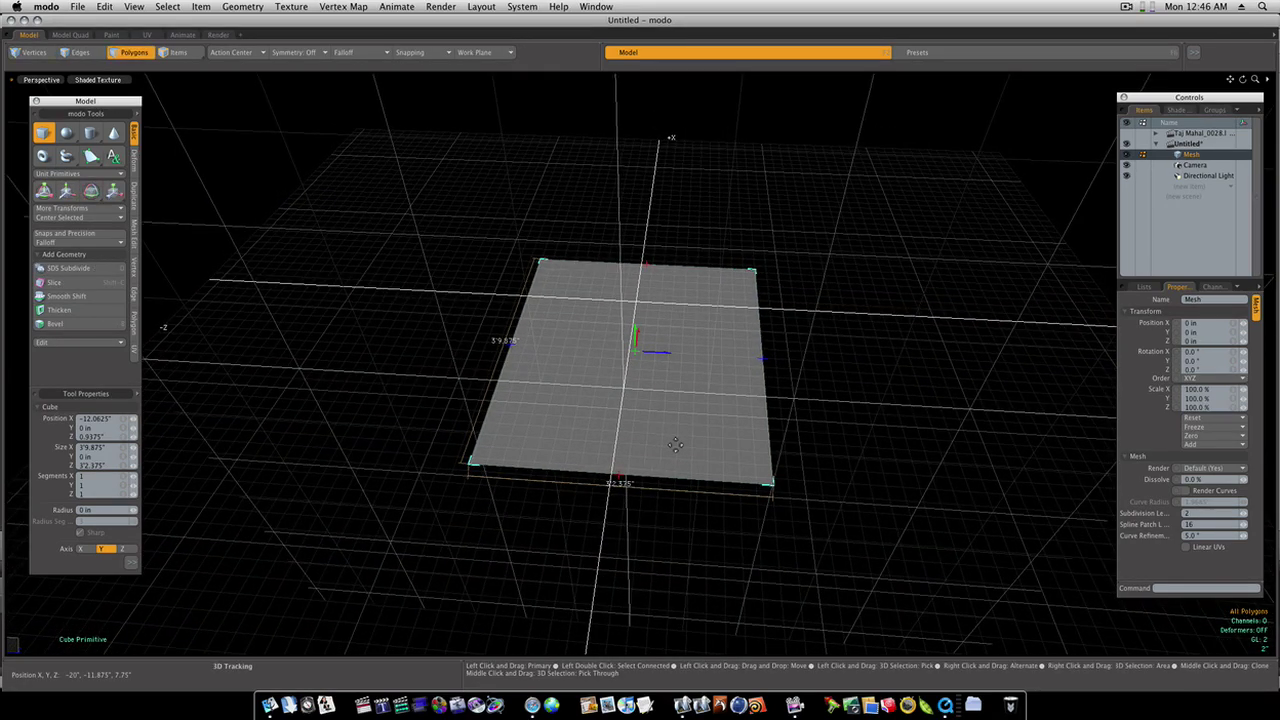
pyautogui.press('alt')
pyautogui.keyDown('alt'); pyautogui.moveTo(679, 440); pyautogui.dragTo(652, 404); pyautogui.keyUp('alt')
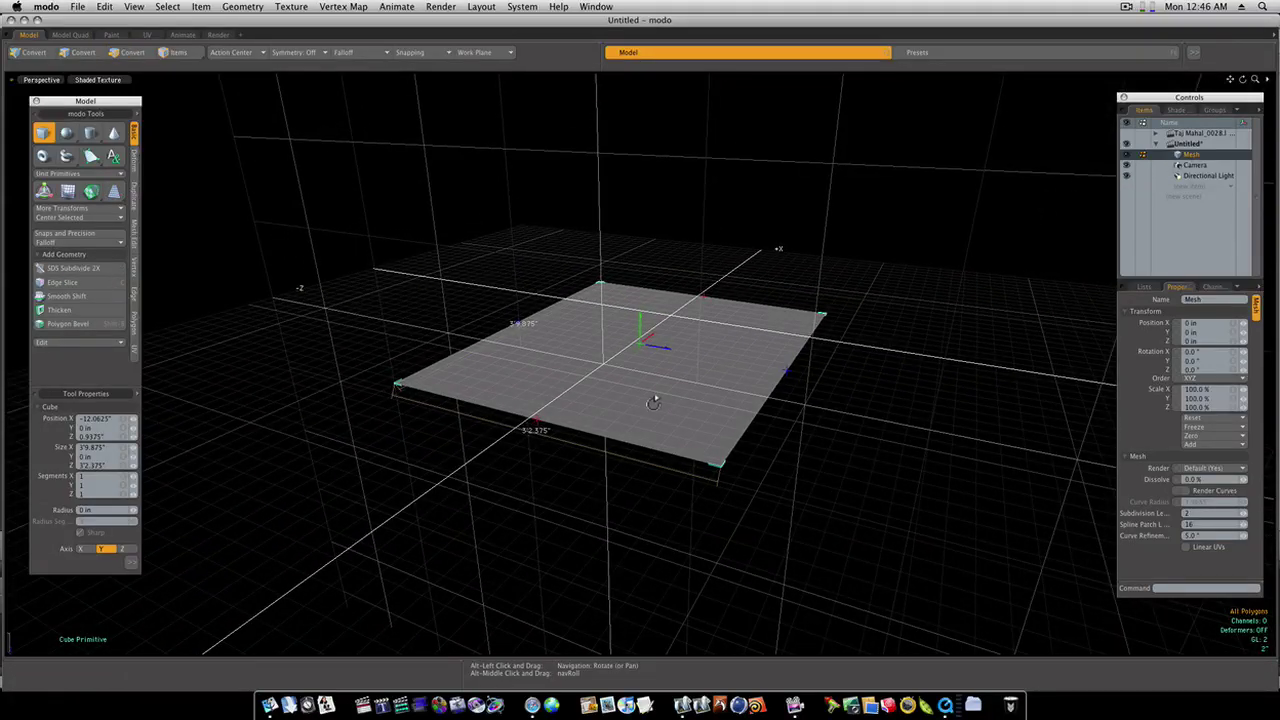
pyautogui.keyDown('alt'); pyautogui.moveTo(653, 405); pyautogui.dragTo(620, 274); pyautogui.keyUp('alt')
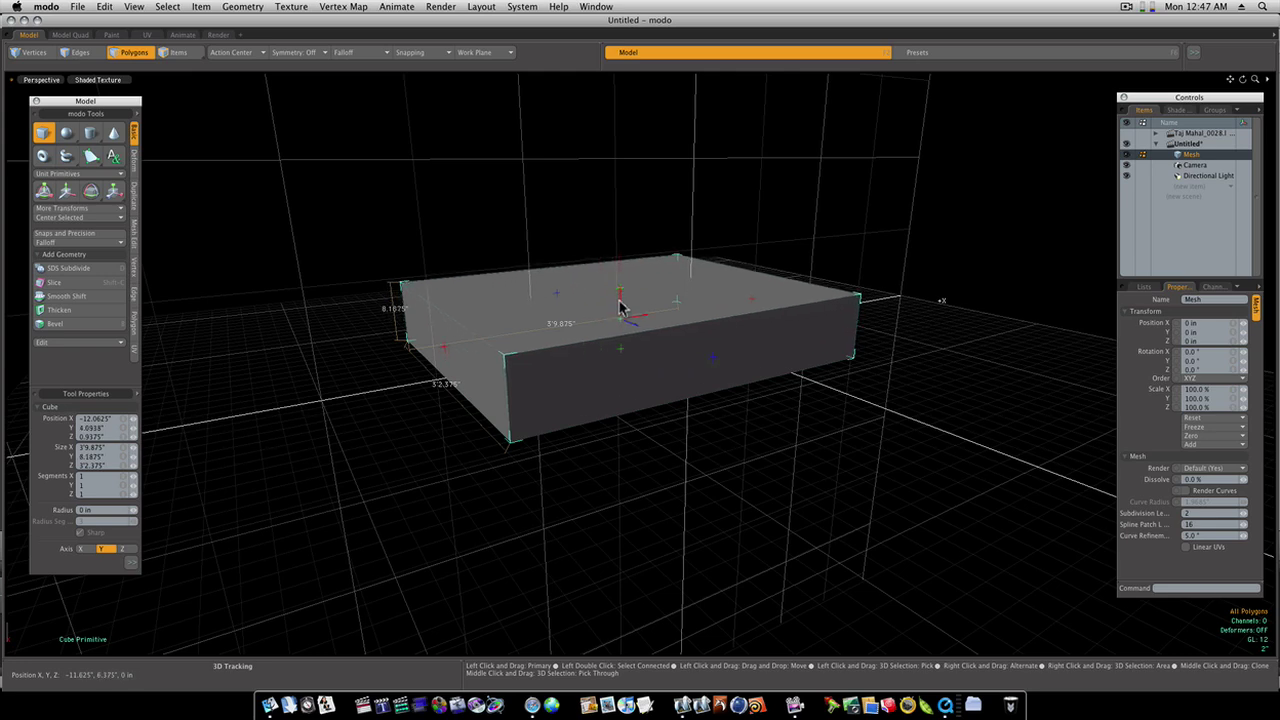
pyautogui.press('space')
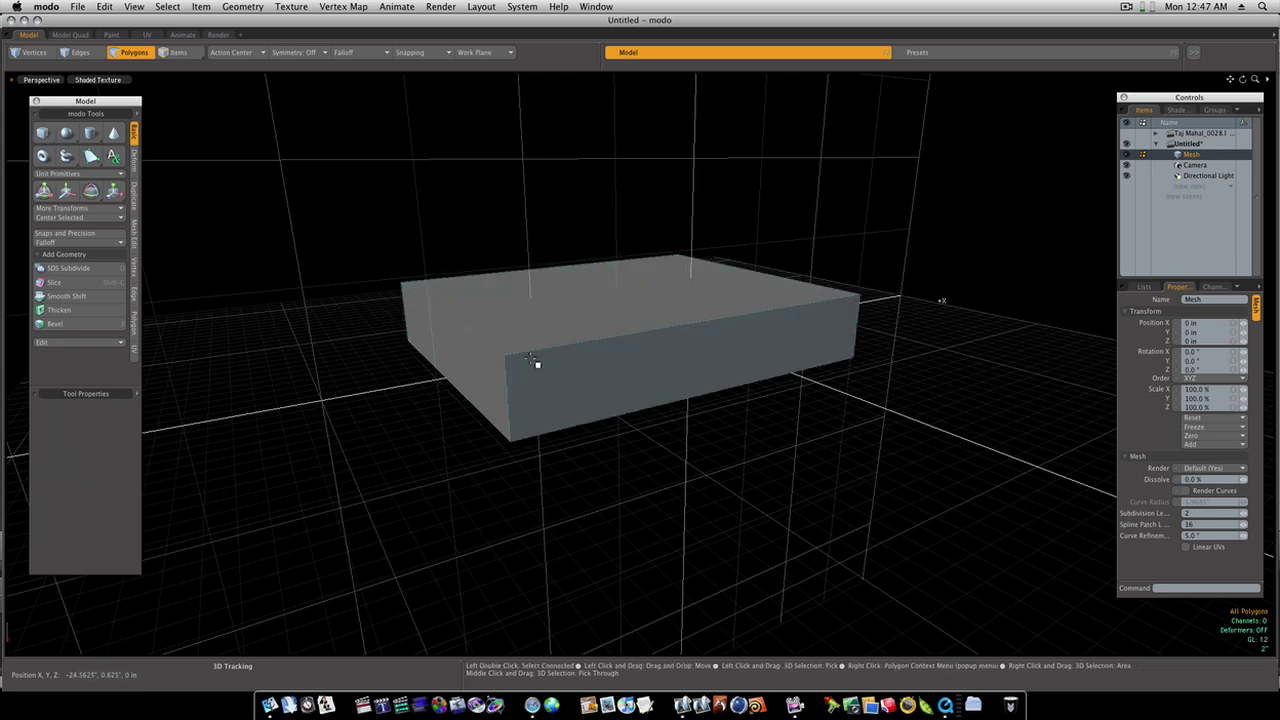
# Step: Rename the box's mesh item as Base
pyautogui.doubleClick(1188, 156)
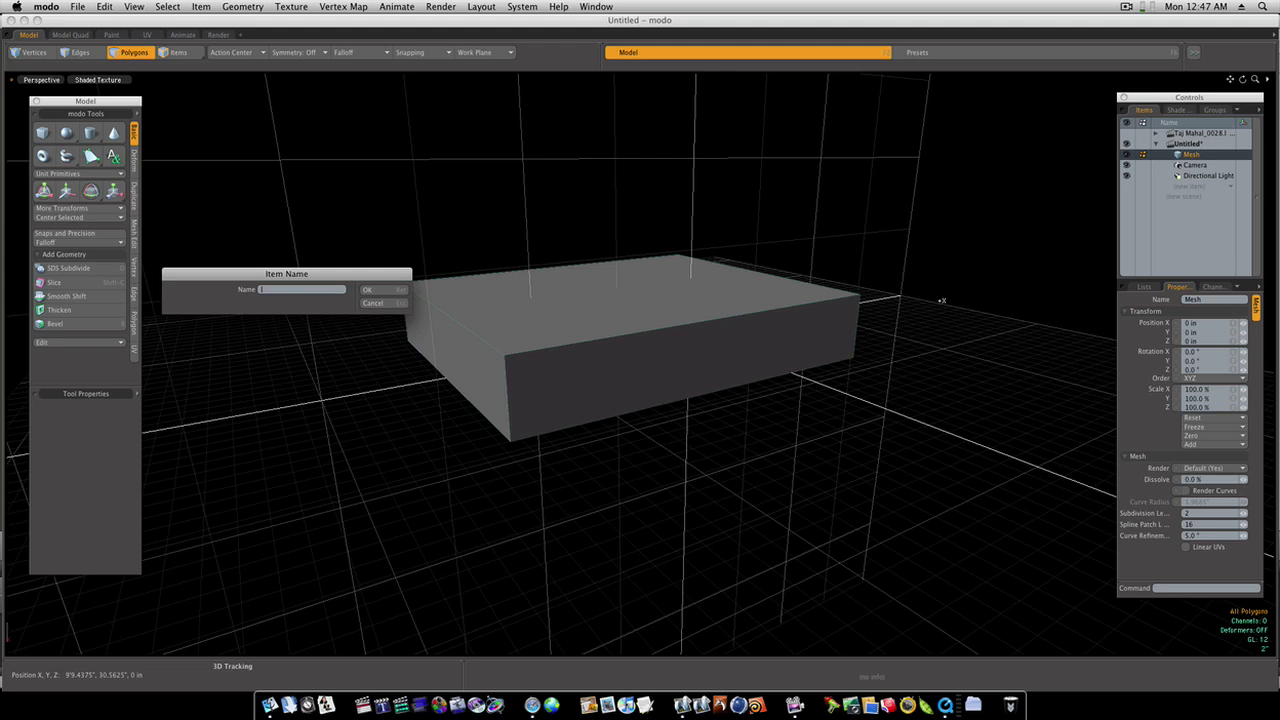
pyautogui.press('Return')
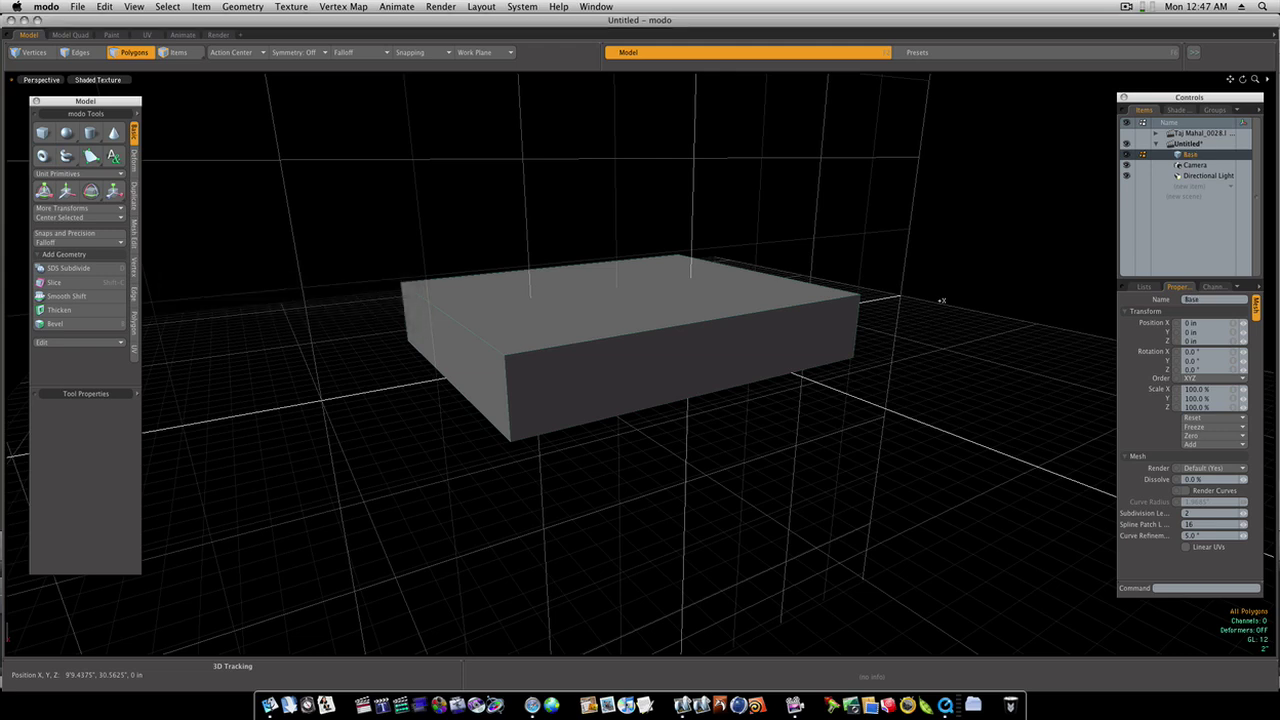
# Step: Try to loop-slice the box's four side faces in Symmetry mode with a count of 2
pyautogui.press('3')
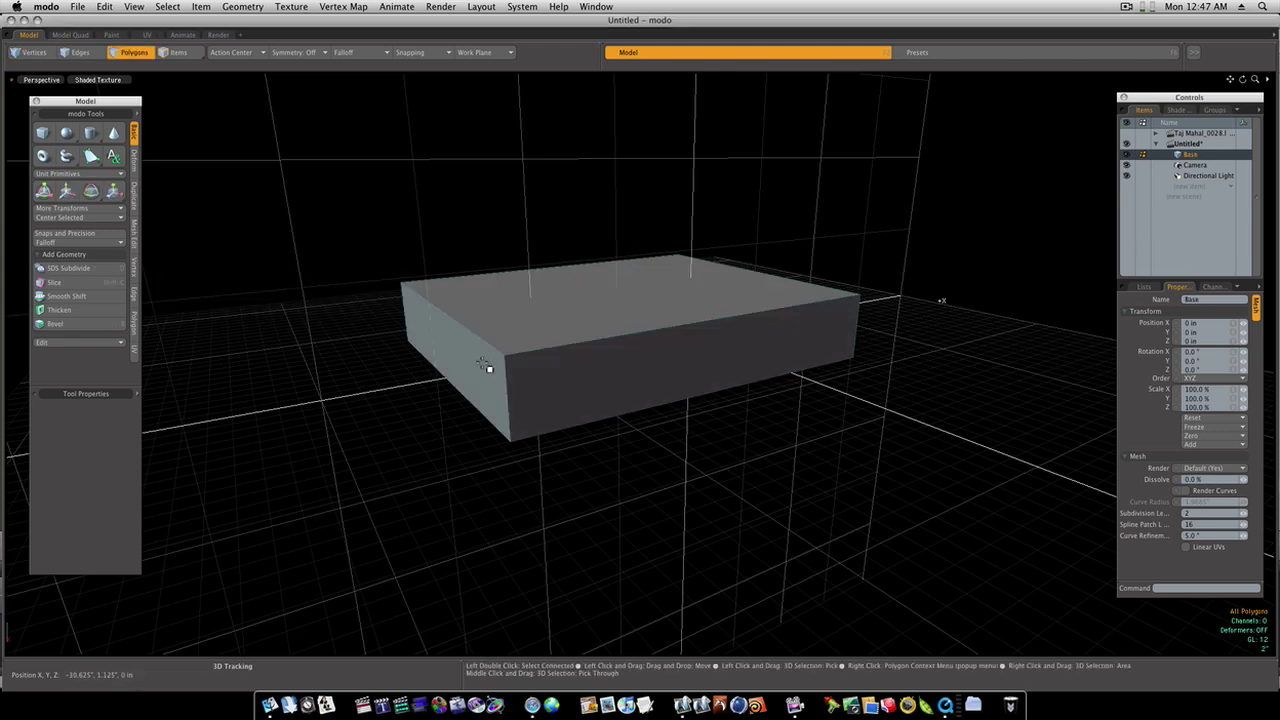
pyautogui.keyDown('alt'); pyautogui.moveTo(646, 360); pyautogui.dragTo(588, 367); pyautogui.keyUp('alt')
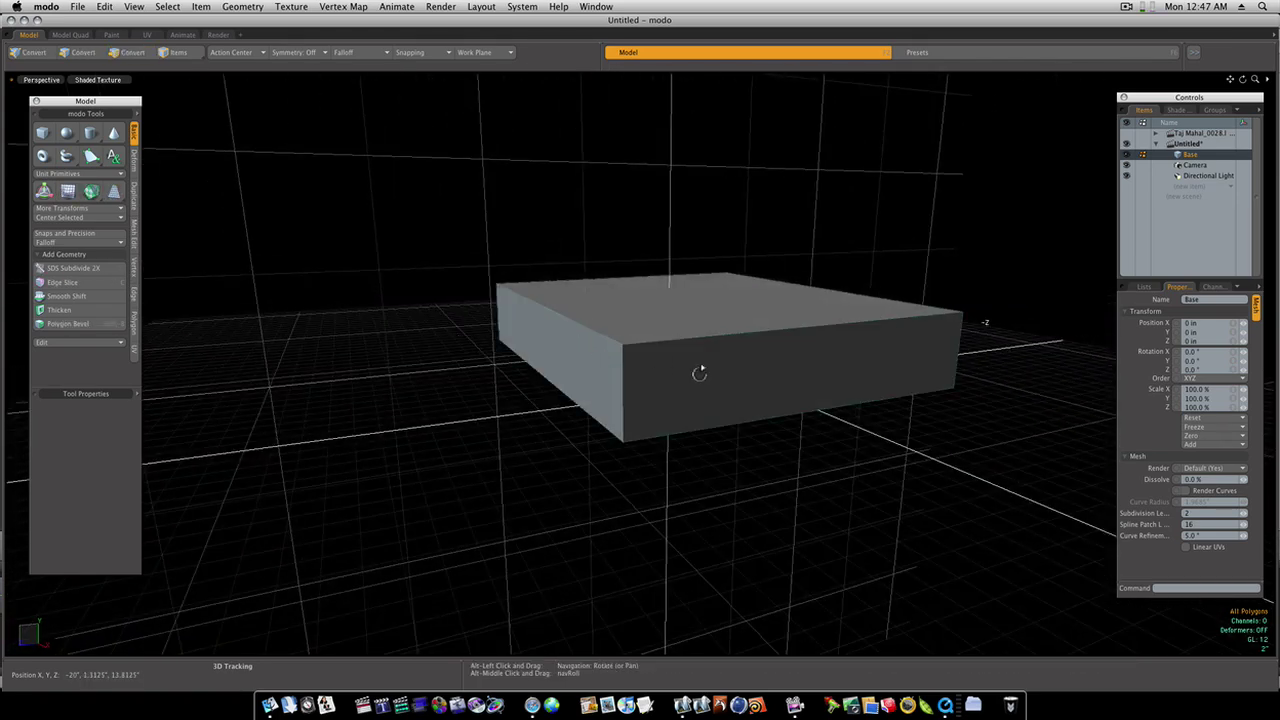
pyautogui.moveTo(694, 371)
pyautogui.keyDown('alt'); pyautogui.mouseDown()
pyautogui.moveTo(717, 366)
pyautogui.moveTo(601, 357)
pyautogui.moveTo(718, 364)
pyautogui.mouseUp(); pyautogui.keyUp('alt')
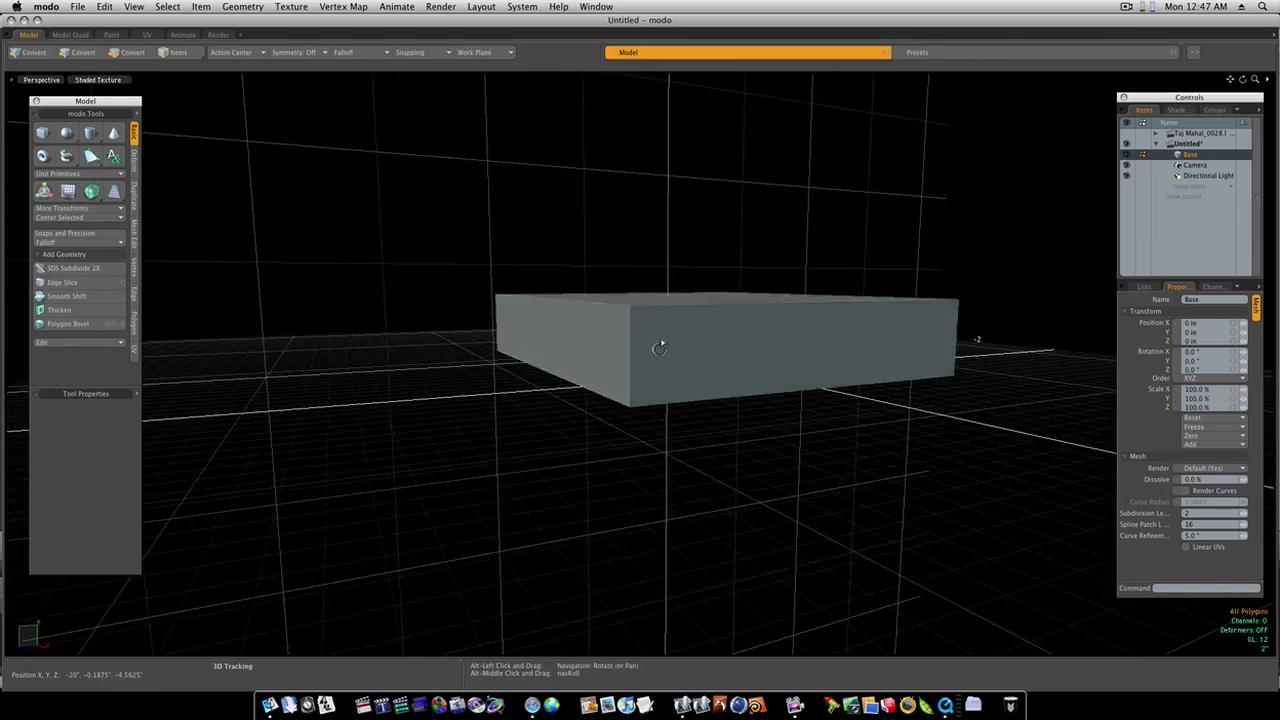
pyautogui.keyDown('alt'); pyautogui.moveTo(654, 351); pyautogui.dragTo(690, 368); pyautogui.keyUp('alt')
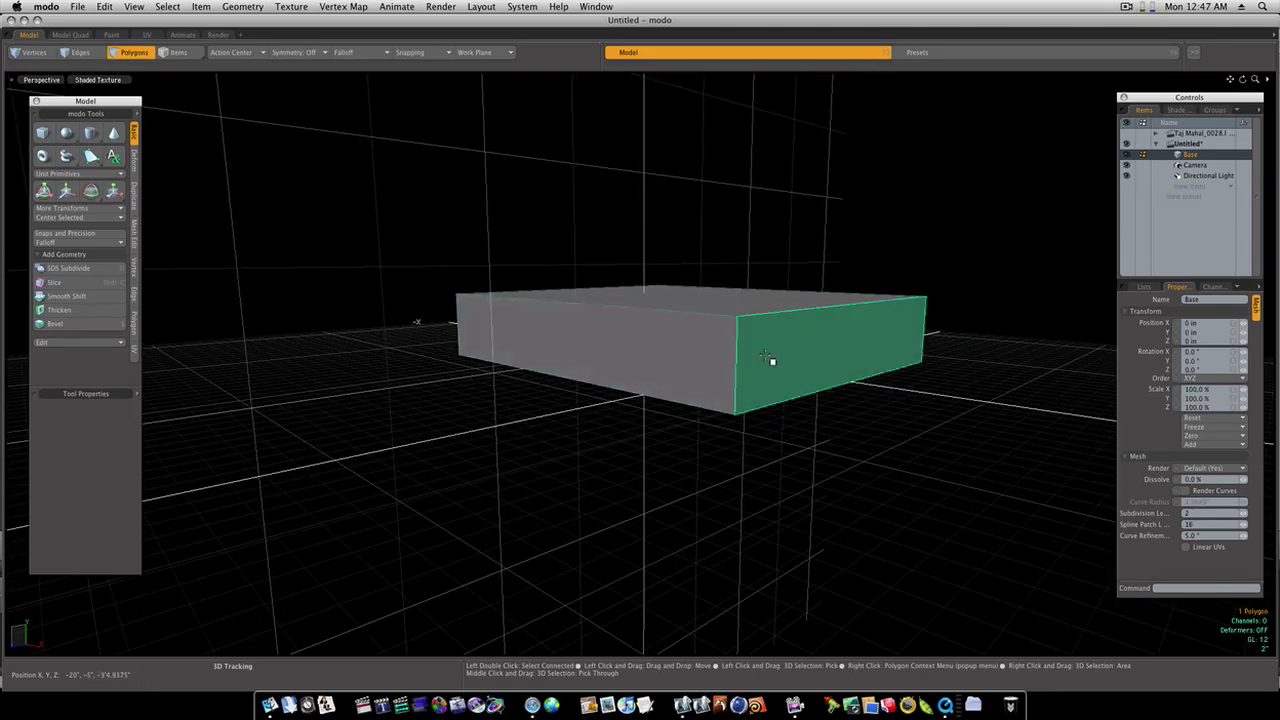
pyautogui.keyDown('shift'); pyautogui.click(732, 356); pyautogui.keyUp('shift')
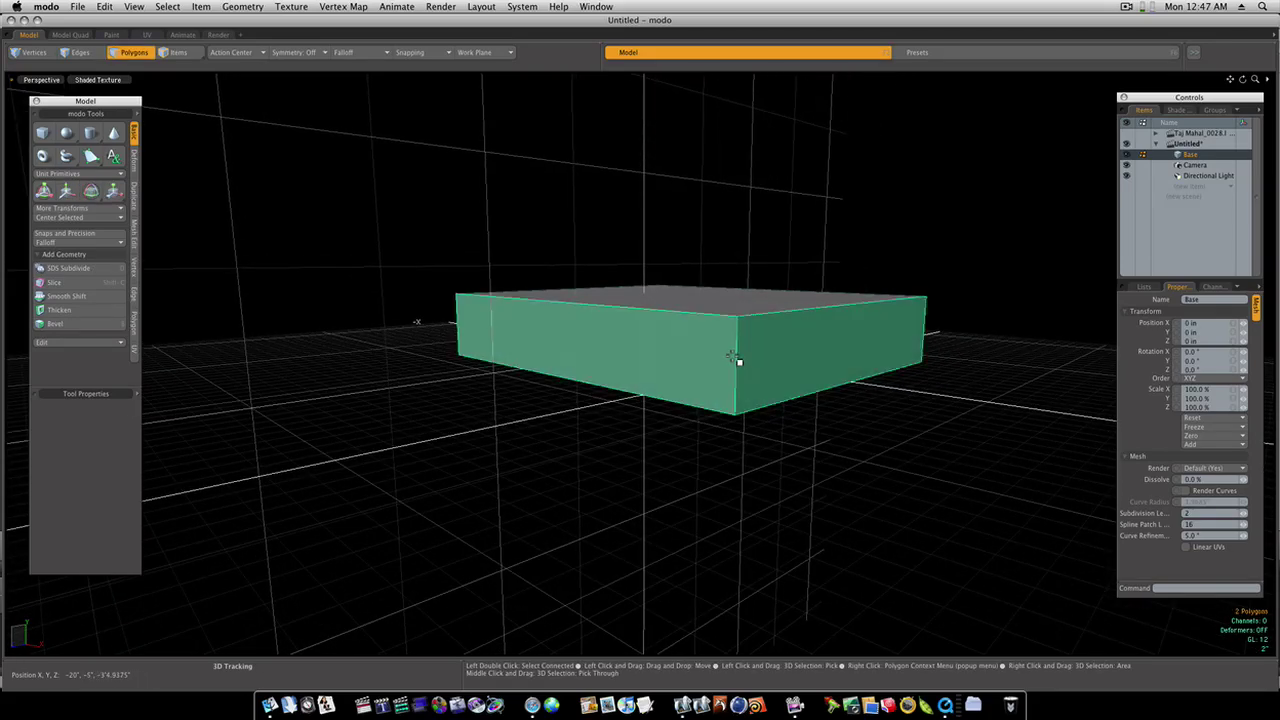
pyautogui.keyDown('alt'); pyautogui.moveTo(731, 349); pyautogui.dragTo(512, 388); pyautogui.keyUp('alt')
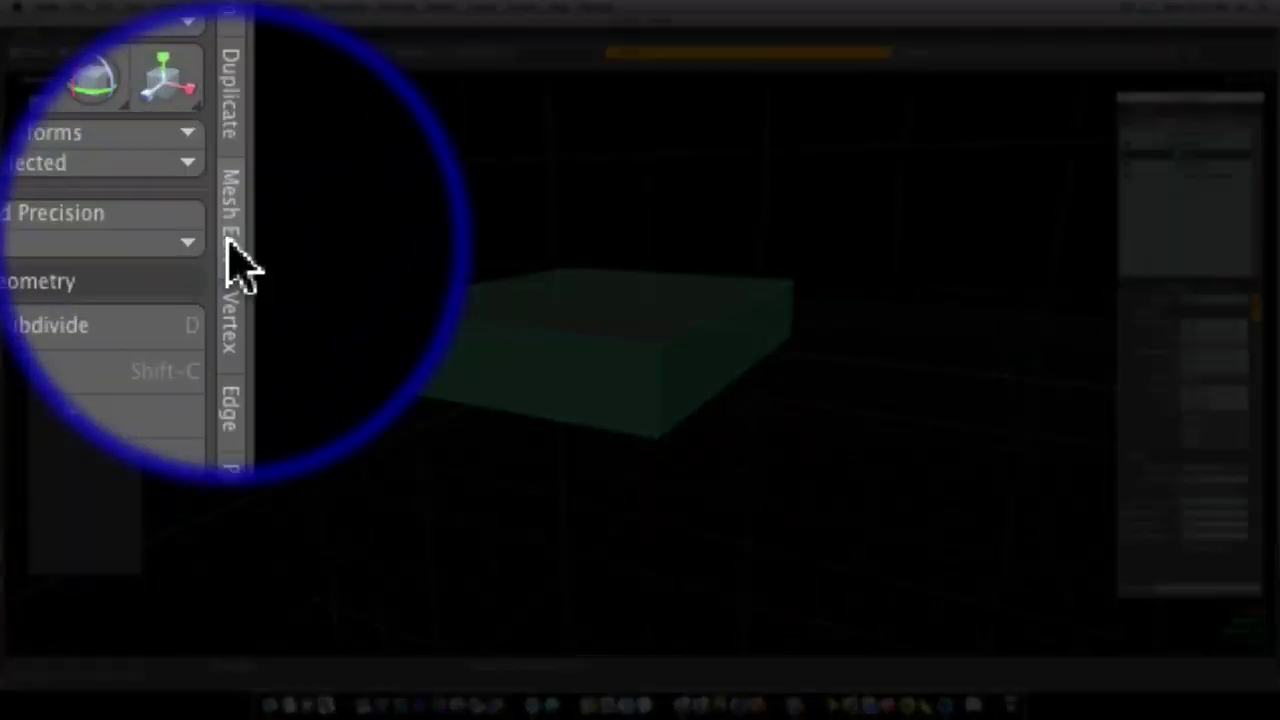
pyautogui.click(132, 252)
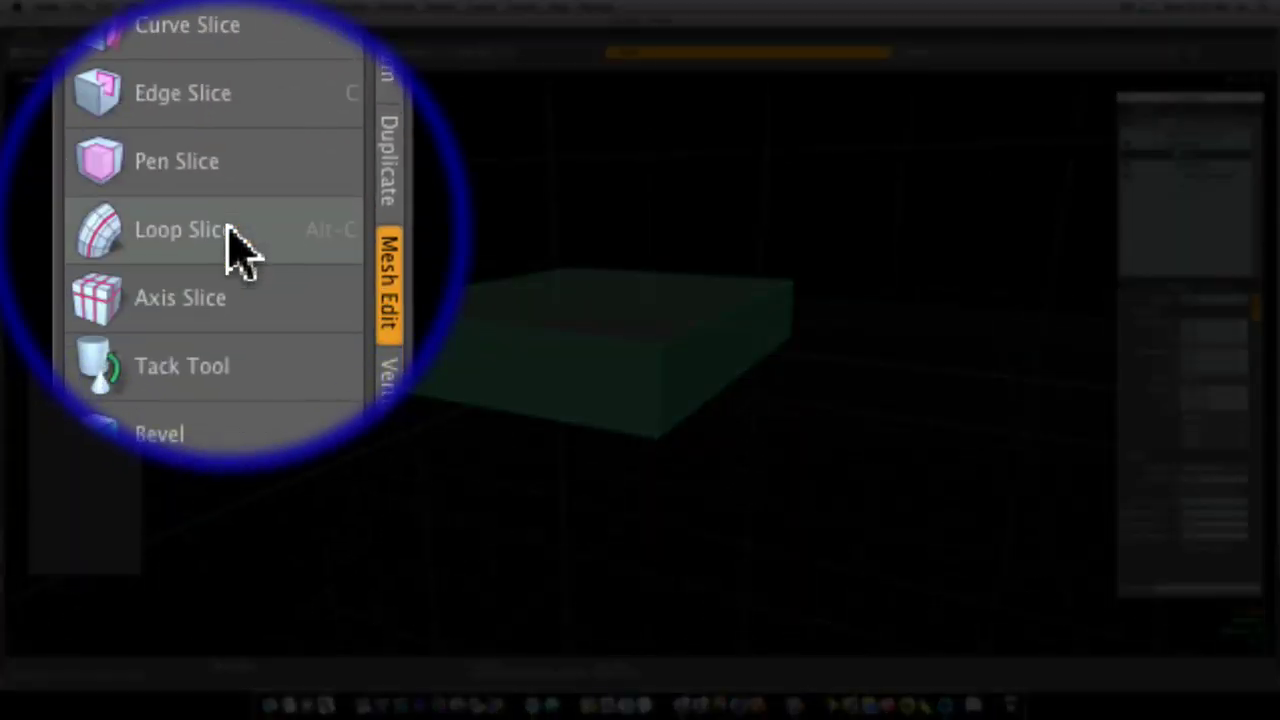
pyautogui.click(229, 228)
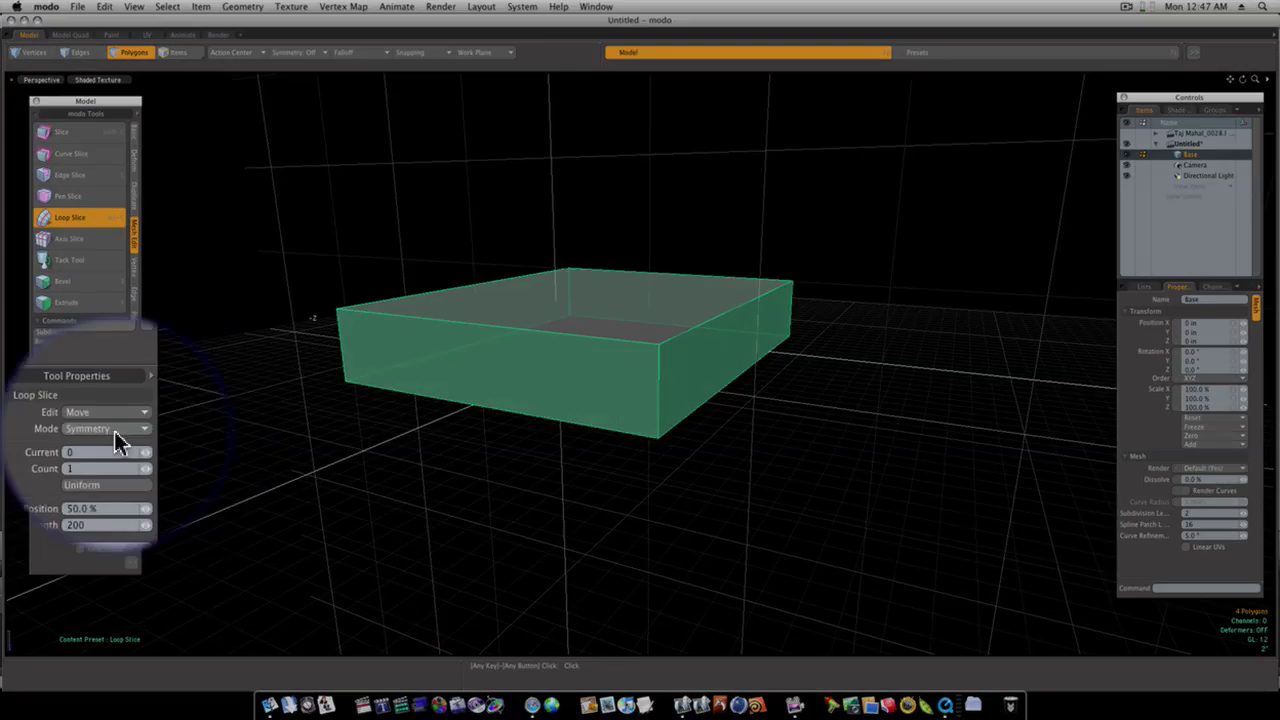
pyautogui.click(109, 429)
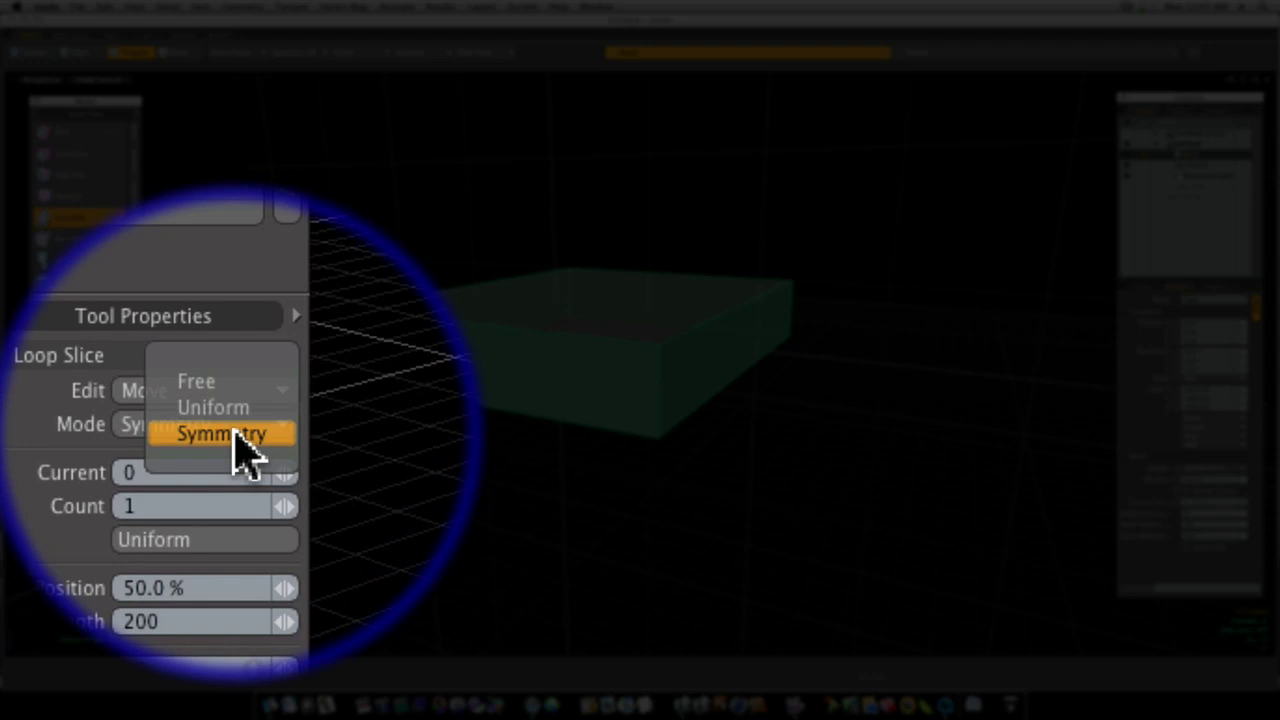
pyautogui.click(234, 434)
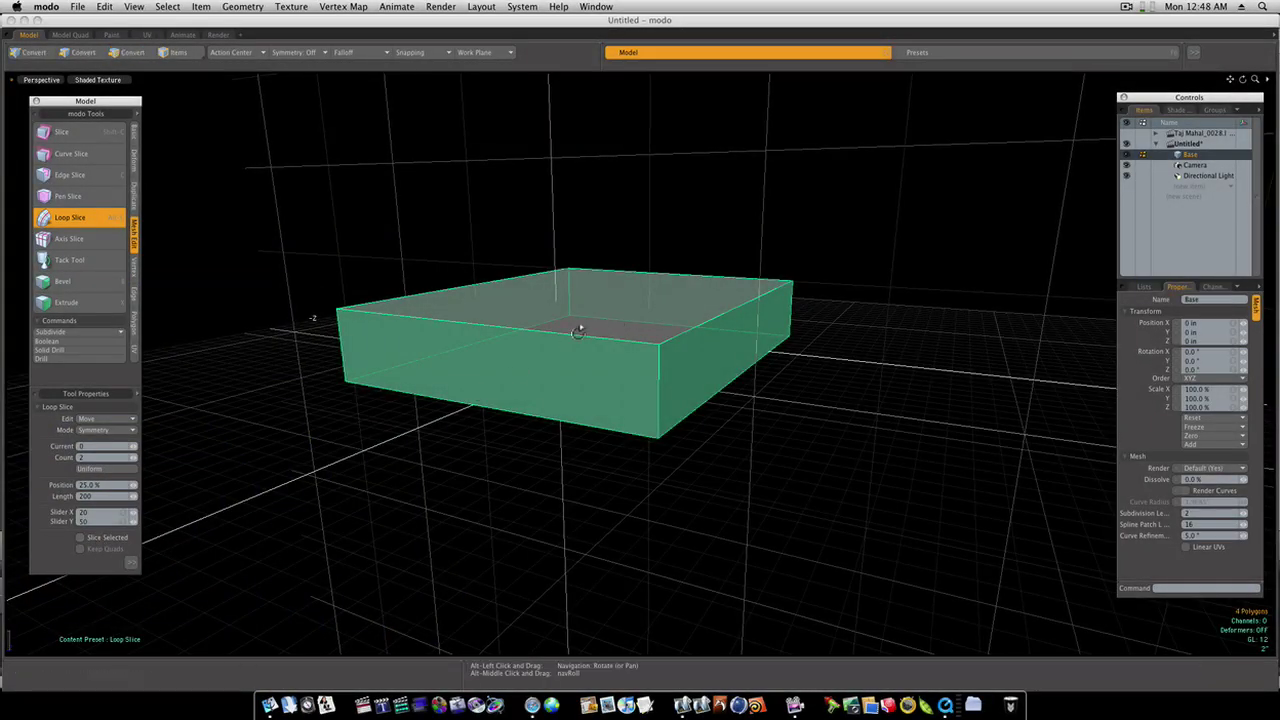
pyautogui.keyDown('alt'); pyautogui.moveTo(580, 326); pyautogui.dragTo(326, 312); pyautogui.keyUp('alt')
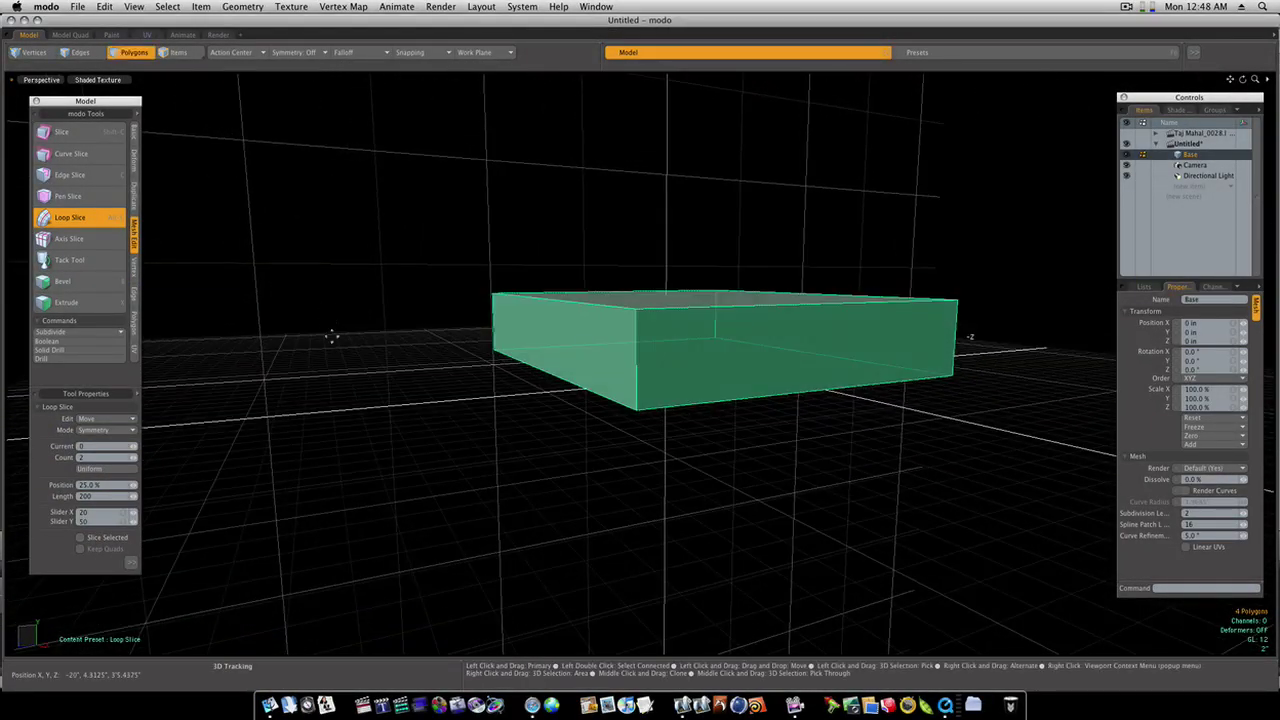
pyautogui.press('q')
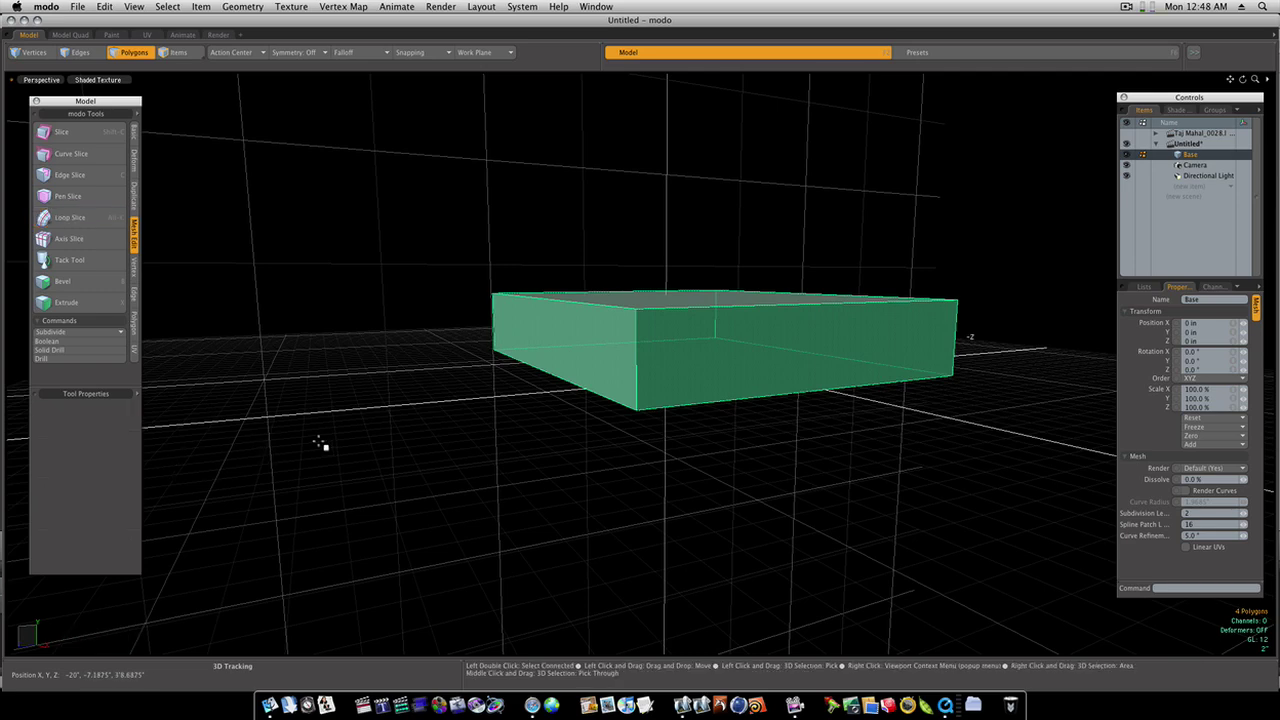
# Step: Select two adjacent side faces of the box and loop-slice only them, with Slice Selected on, a count of 2 and a 25% position
pyautogui.click(338, 444)
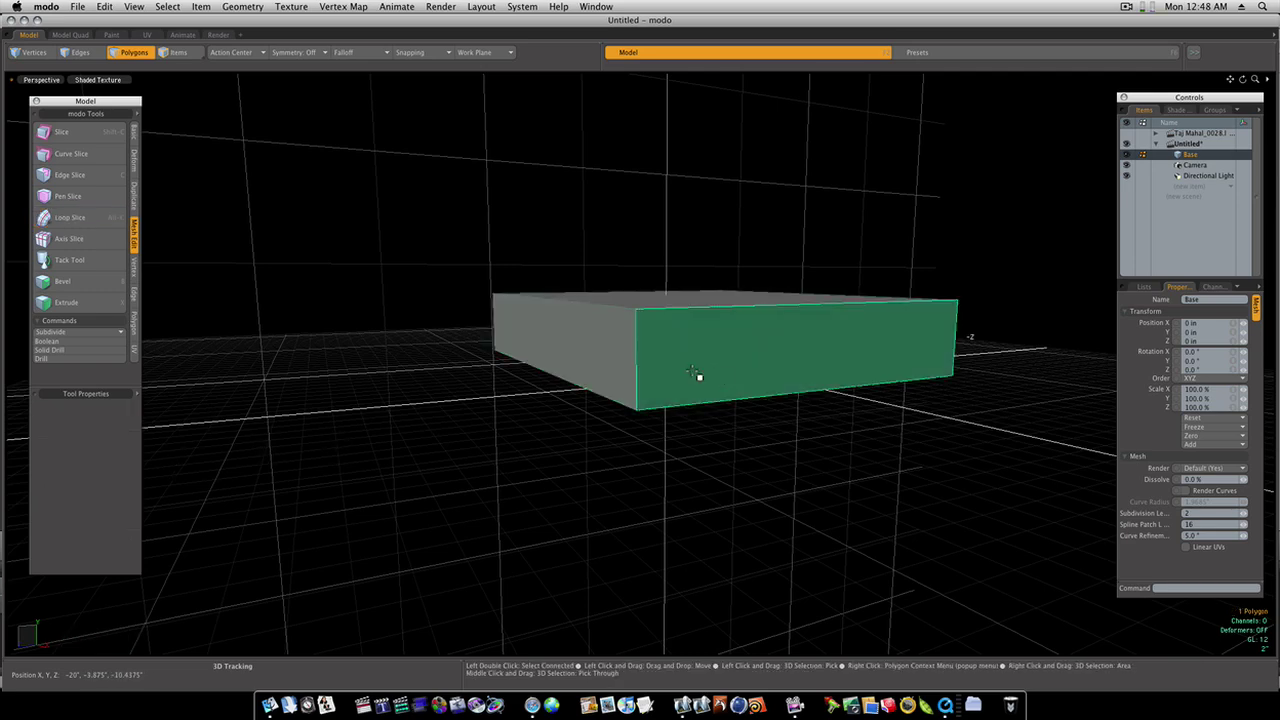
pyautogui.keyDown('shift'); pyautogui.click(604, 353); pyautogui.keyUp('shift')
pyautogui.keyDown('alt'); pyautogui.moveTo(604, 353); pyautogui.dragTo(354, 263); pyautogui.keyUp('alt')
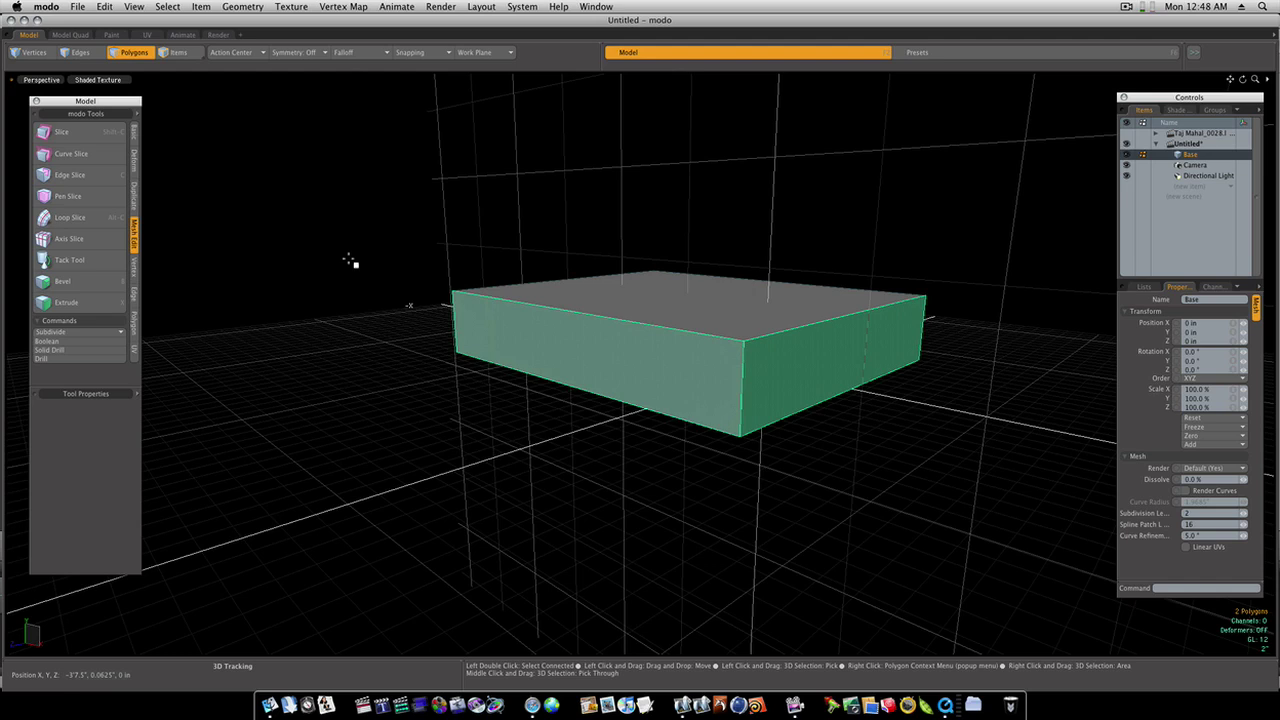
pyautogui.click(99, 220)
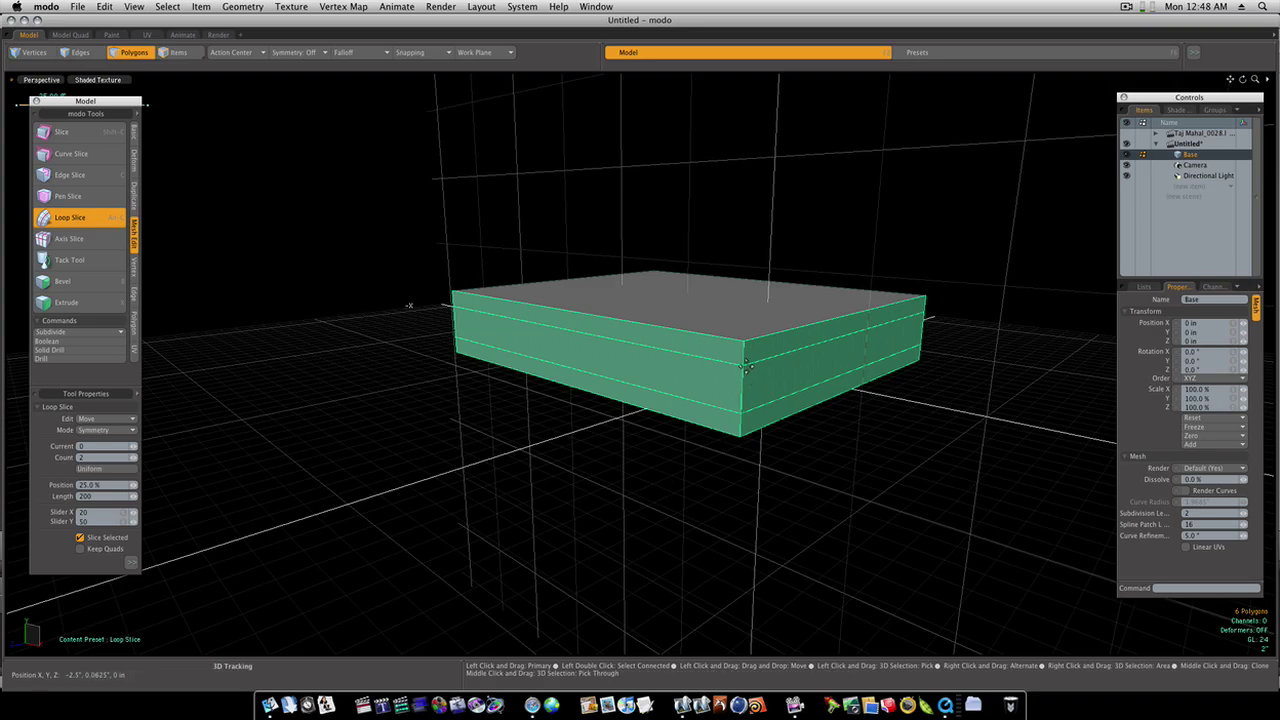
# Step: Turn off Slice Selected so the slice runs around the whole box, and reduce it to a single loop at 50%
pyautogui.keyDown('alt'); pyautogui.moveTo(743, 410); pyautogui.dragTo(847, 324); pyautogui.keyUp('alt')
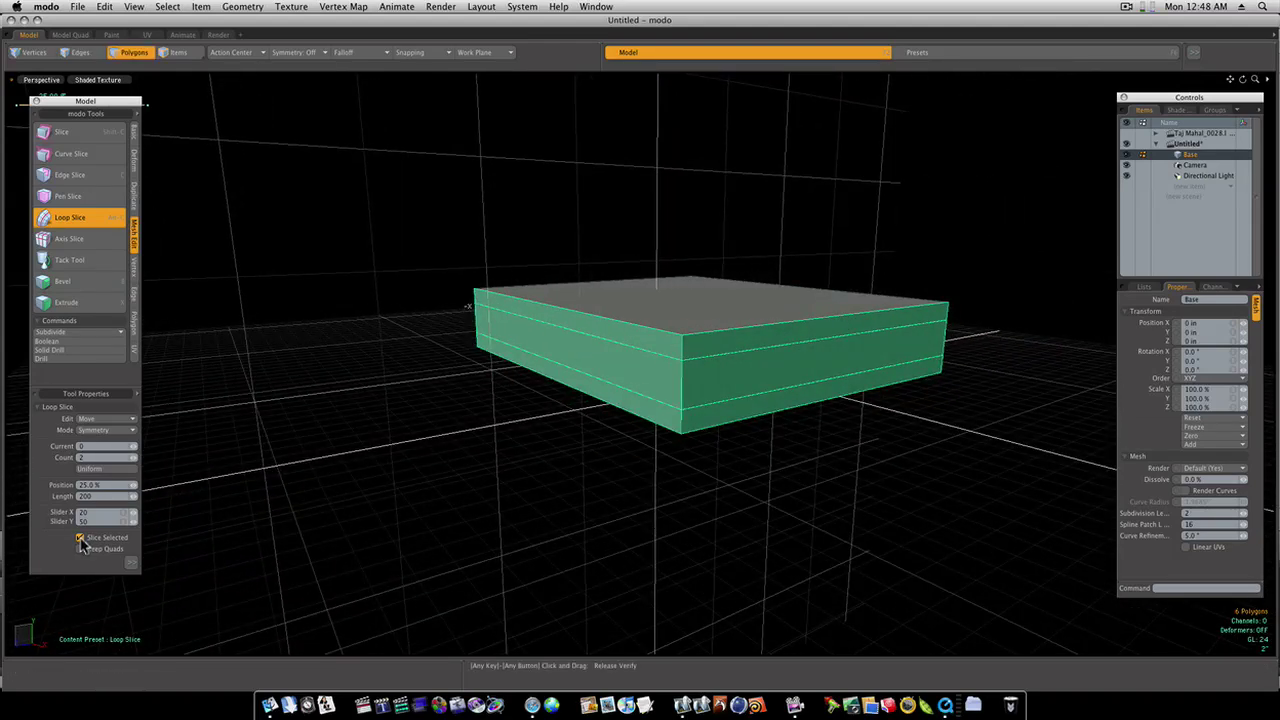
pyautogui.keyDown('alt'); pyautogui.moveTo(374, 480); pyautogui.dragTo(509, 463); pyautogui.keyUp('alt')
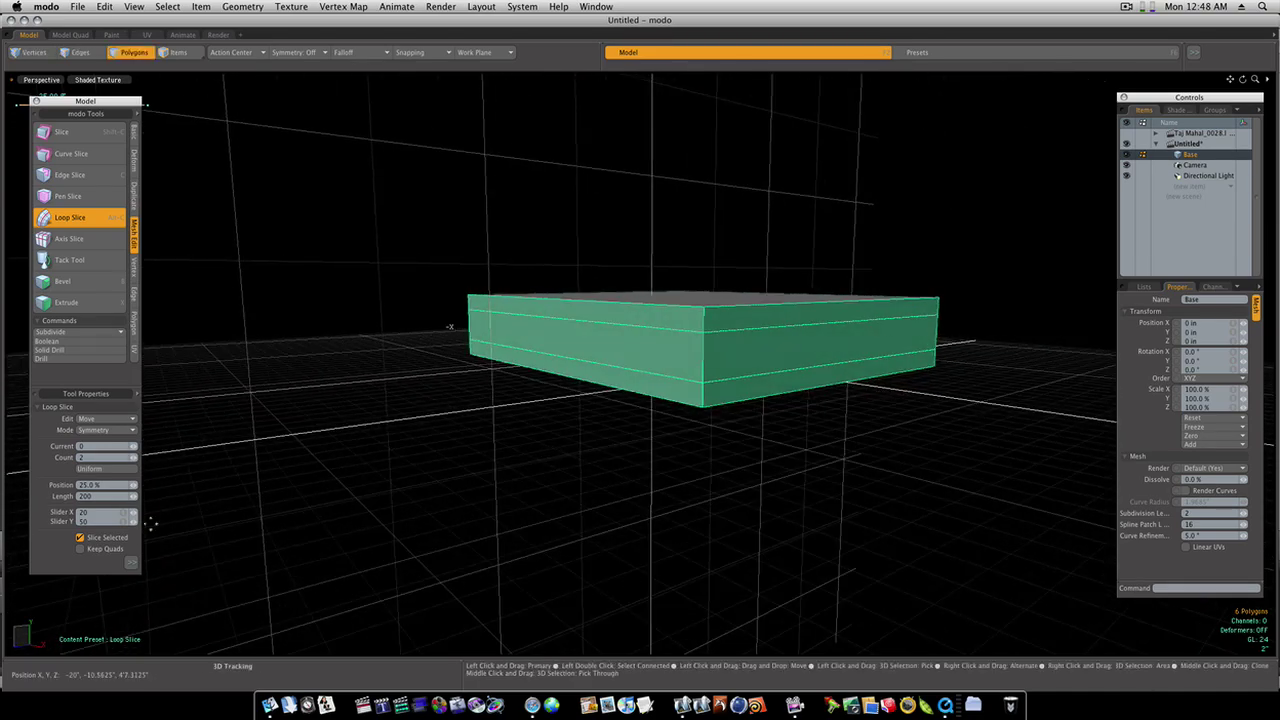
pyautogui.keyDown('alt'); pyautogui.moveTo(715, 427); pyautogui.dragTo(539, 410); pyautogui.keyUp('alt')
pyautogui.keyDown('alt'); pyautogui.moveTo(752, 396); pyautogui.dragTo(877, 400); pyautogui.keyUp('alt')
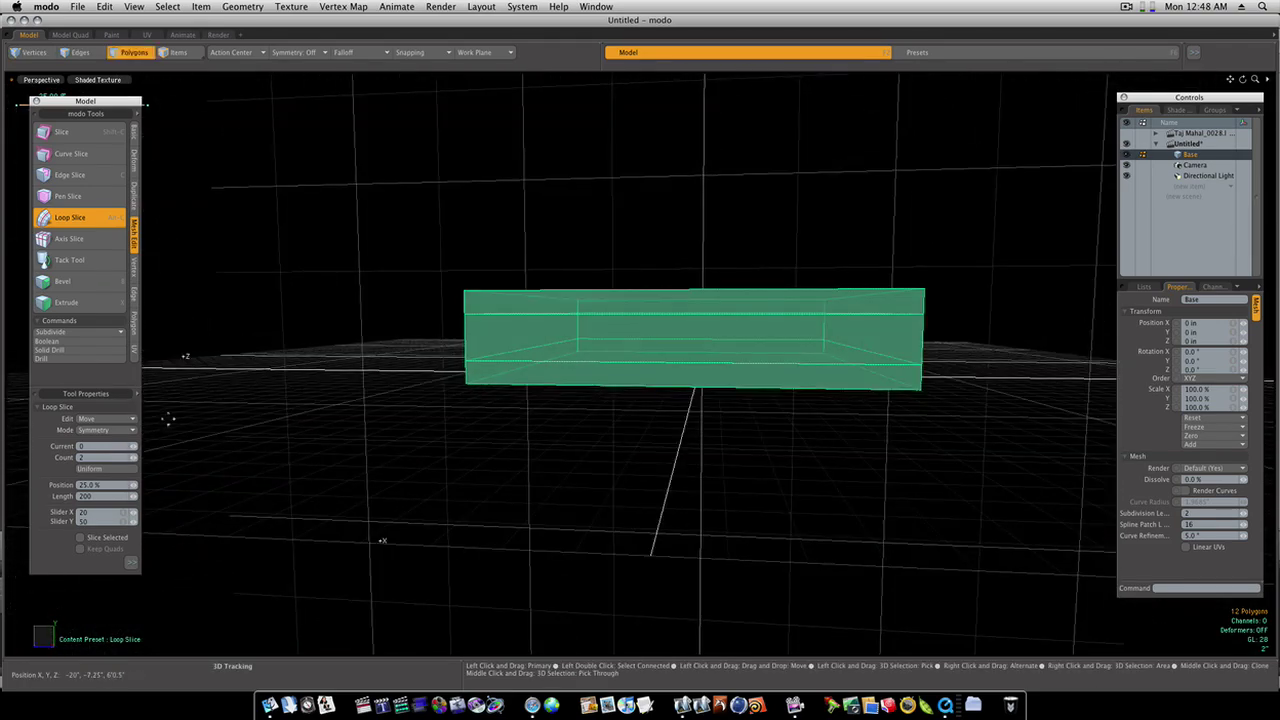
pyautogui.click(133, 462)
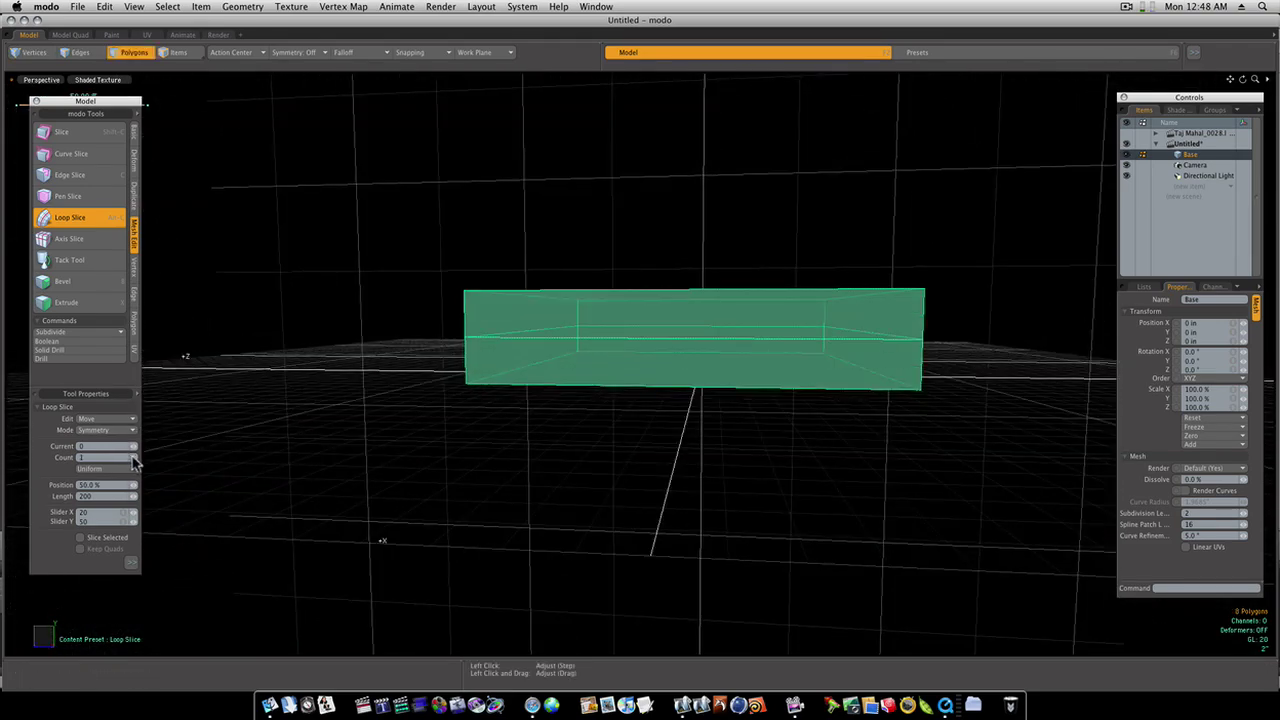
pyautogui.keyDown('alt'); pyautogui.moveTo(720, 418); pyautogui.dragTo(657, 429); pyautogui.keyUp('alt')
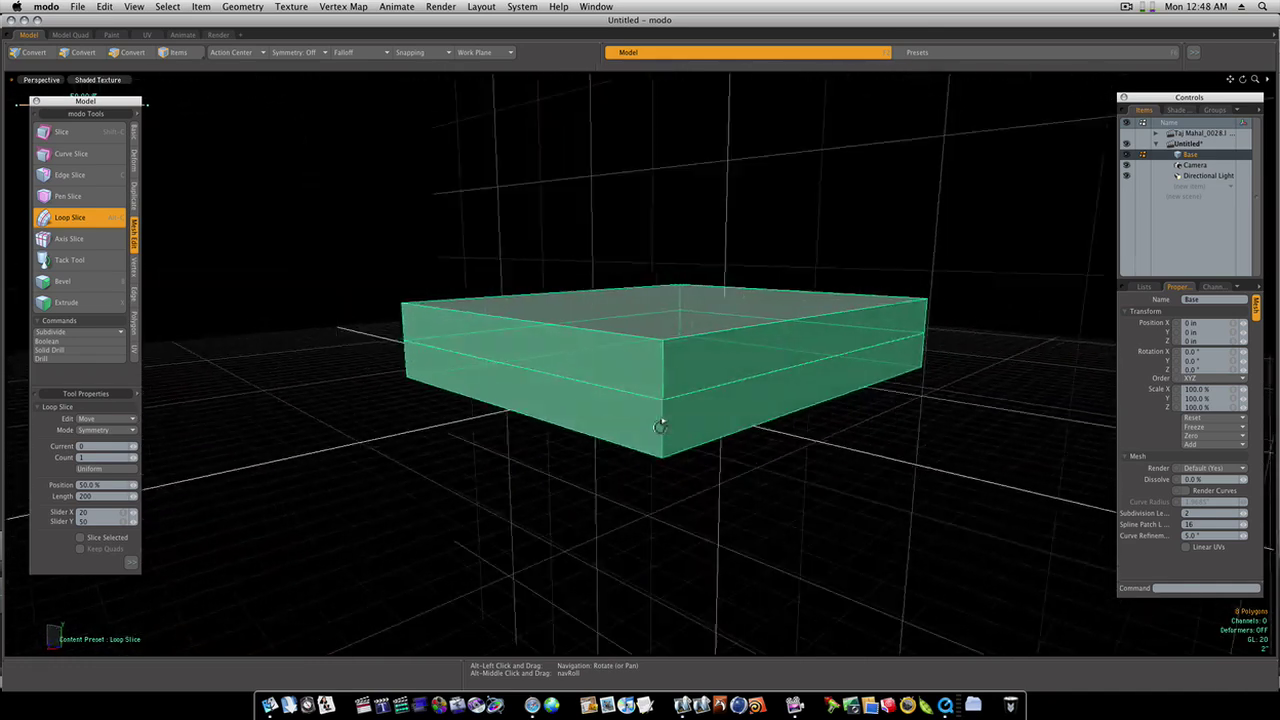
pyautogui.press('space')
# Step: Select the edge loop around the middle of the box's sides and scale it uniformly to 112%, and clear the selection
pyautogui.keyDown('alt'); pyautogui.moveTo(547, 437); pyautogui.dragTo(520, 443); pyautogui.keyUp('alt')
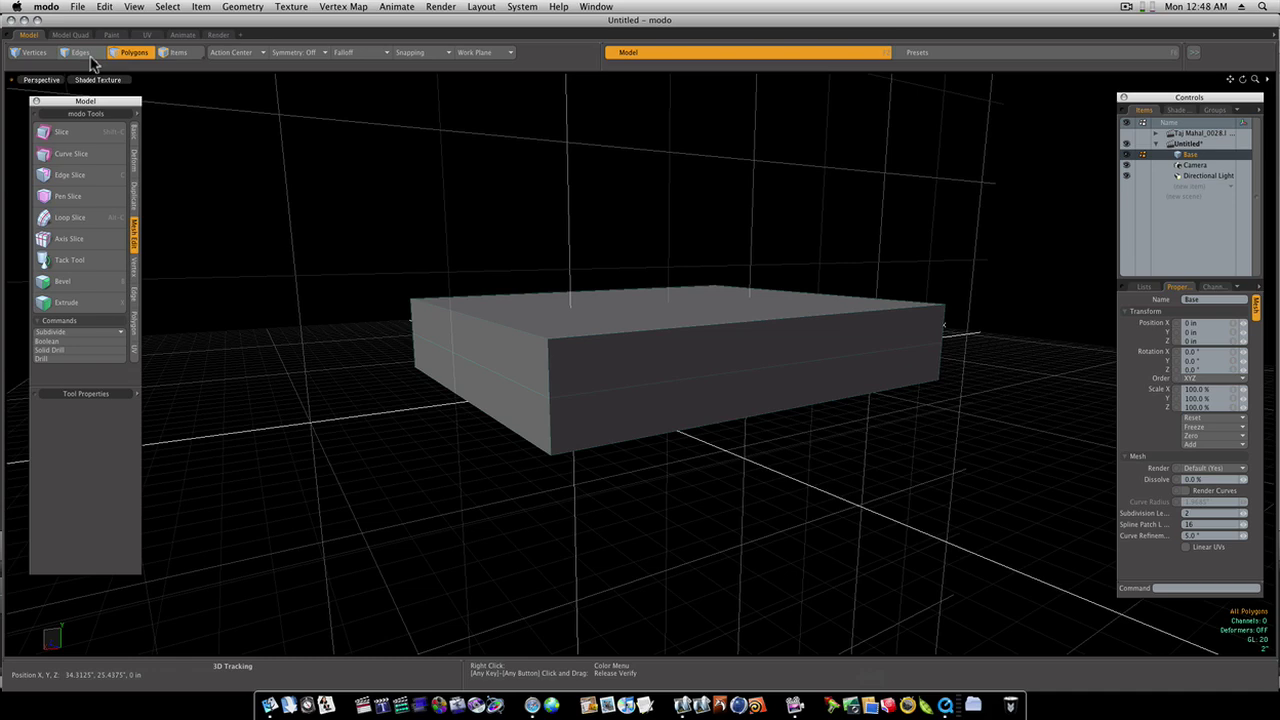
pyautogui.click(88, 55)
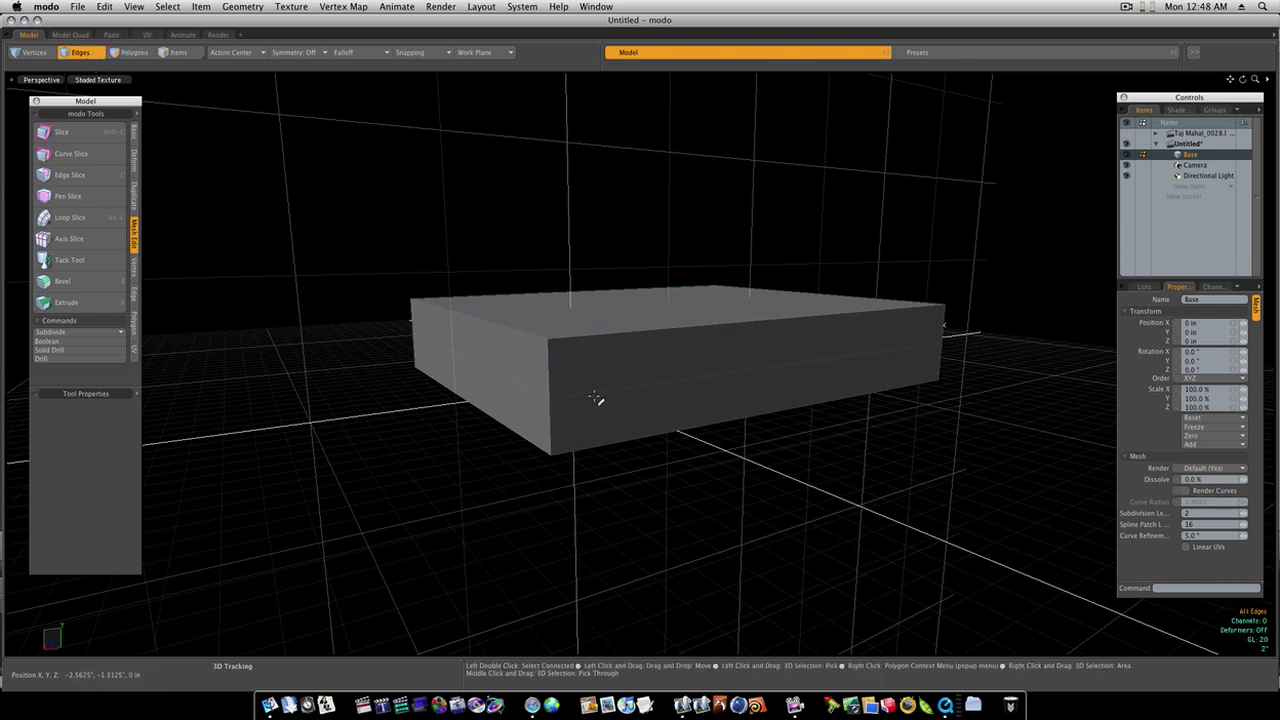
pyautogui.moveTo(657, 414)
pyautogui.keyDown('alt'); pyautogui.mouseDown()
pyautogui.moveTo(640, 420)
pyautogui.moveTo(663, 400)
pyautogui.moveTo(632, 412)
pyautogui.mouseUp(); pyautogui.keyUp('alt')
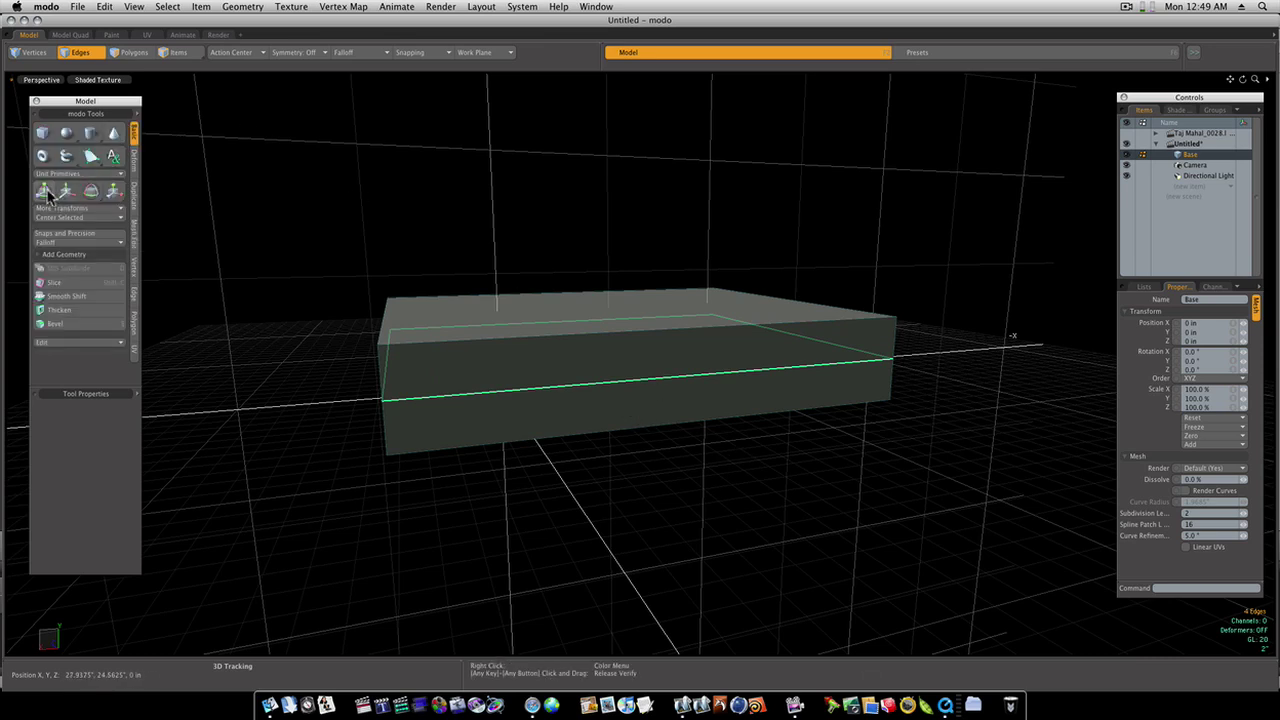
pyautogui.click(113, 193)
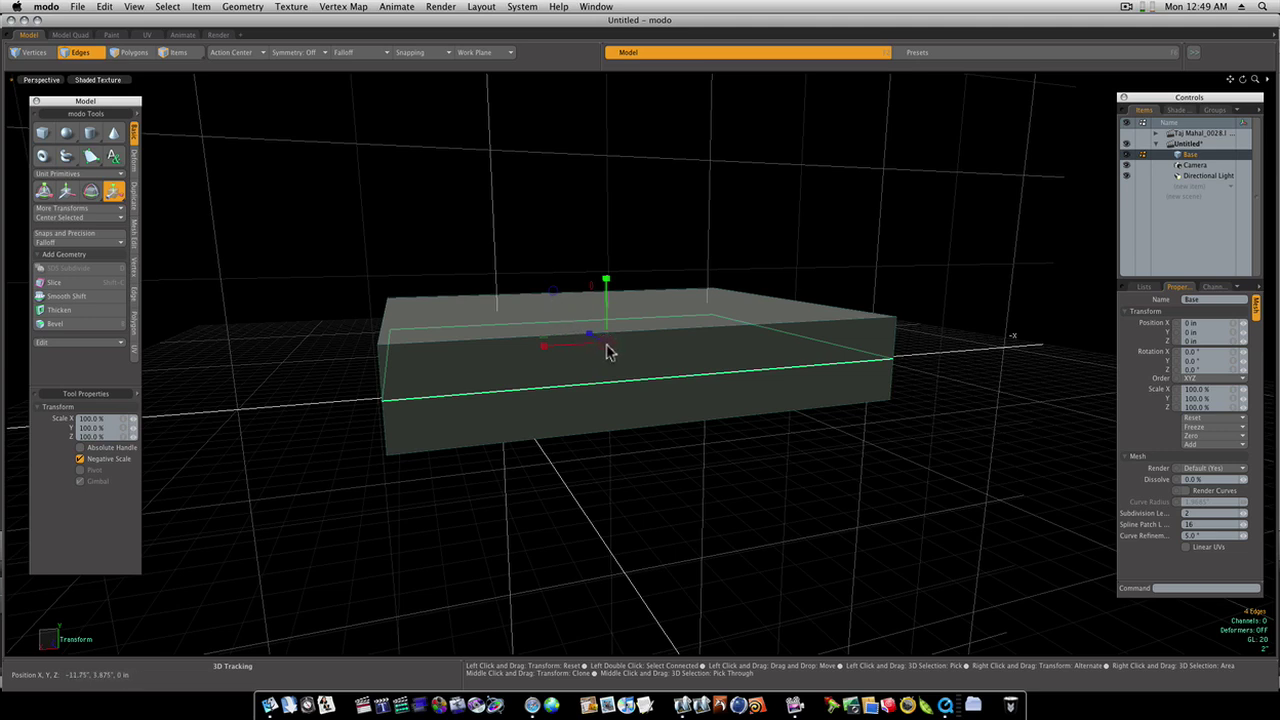
pyautogui.moveTo(608, 350); pyautogui.dragTo(617, 350)
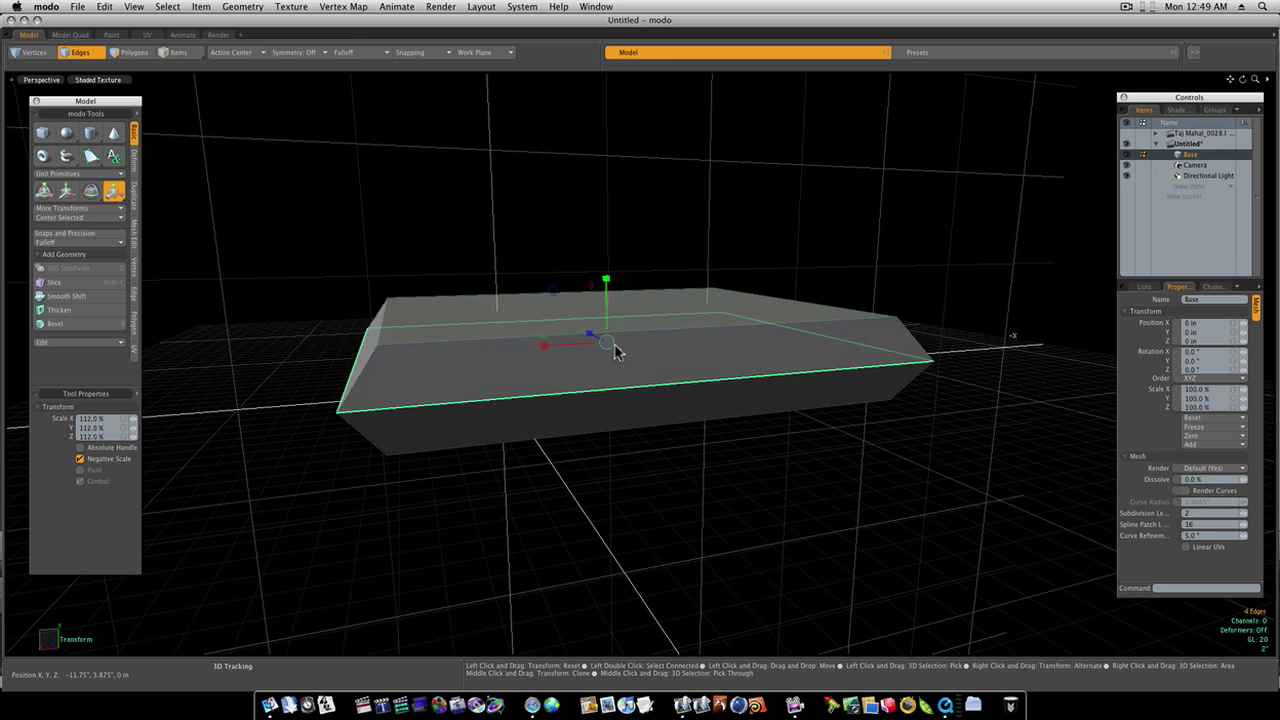
pyautogui.press('space')
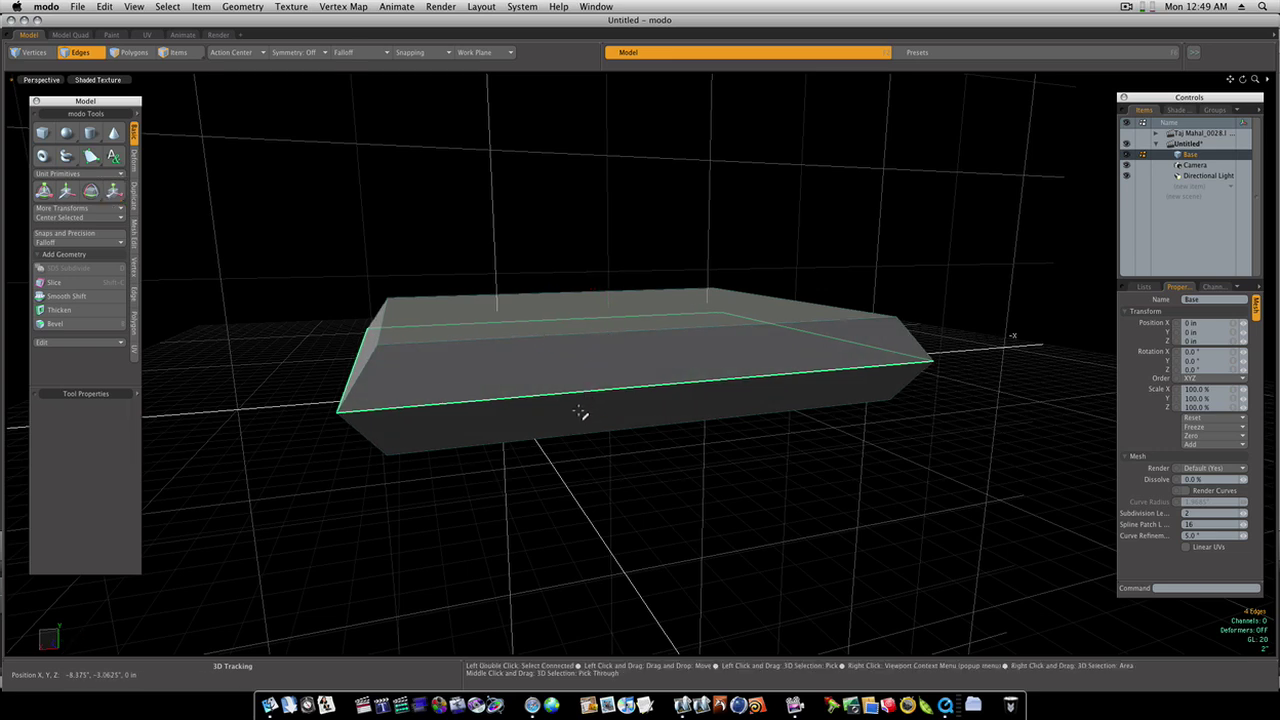
pyautogui.click(574, 466)
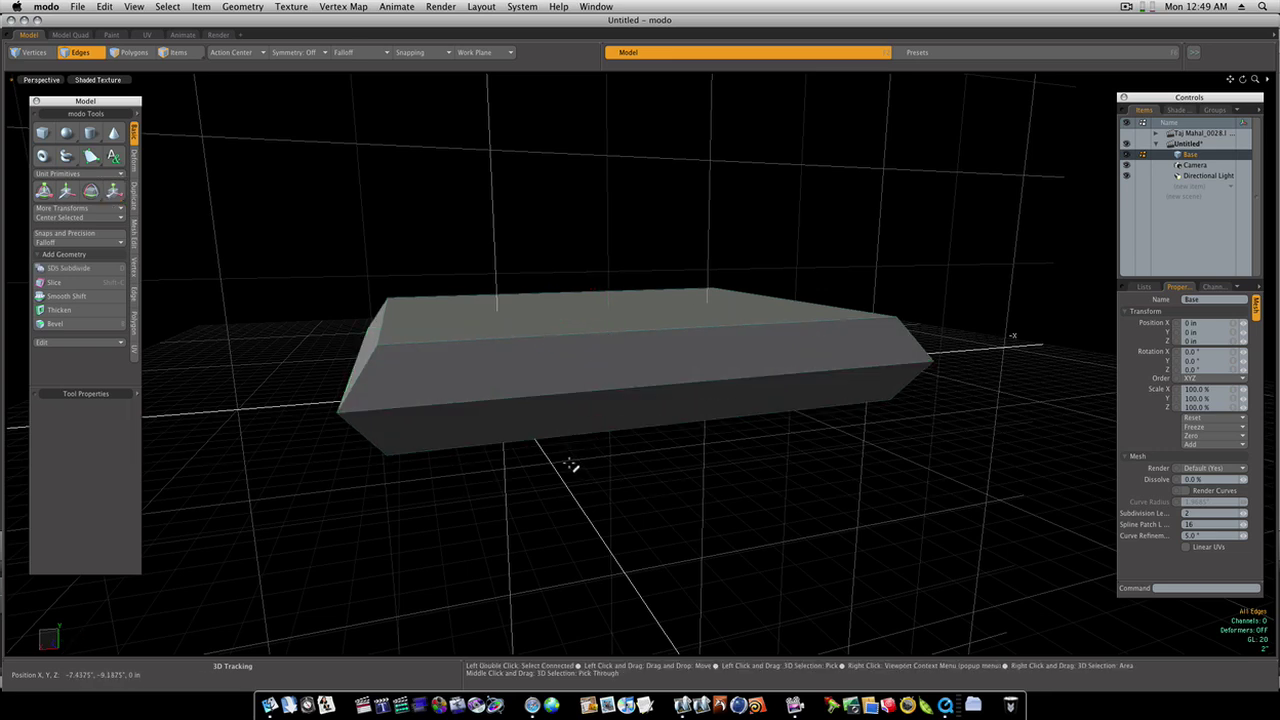
# Step: Select the edges at the block's four side corners, bevel them with an inset of about 3.25 in and round level 3, and clear the selection
pyautogui.keyDown('alt'); pyautogui.moveTo(570, 465); pyautogui.dragTo(526, 449); pyautogui.keyUp('alt')
pyautogui.press('2')
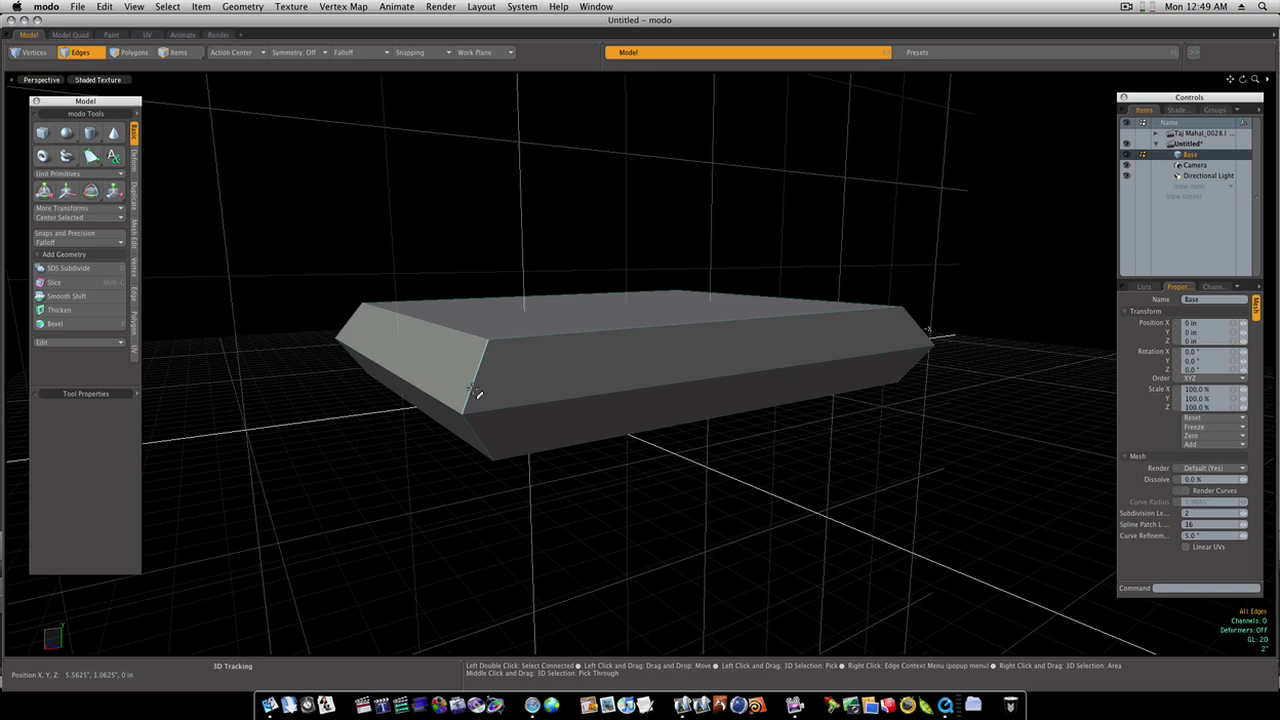
pyautogui.keyDown('alt'); pyautogui.moveTo(476, 393); pyautogui.dragTo(812, 398); pyautogui.keyUp('alt')
pyautogui.keyDown('shift'); pyautogui.click(672, 370); pyautogui.keyUp('shift')
pyautogui.keyDown('shift'); pyautogui.click(670, 415); pyautogui.keyUp('shift')
pyautogui.keyDown('shift'); pyautogui.click(902, 400); pyautogui.keyUp('shift')
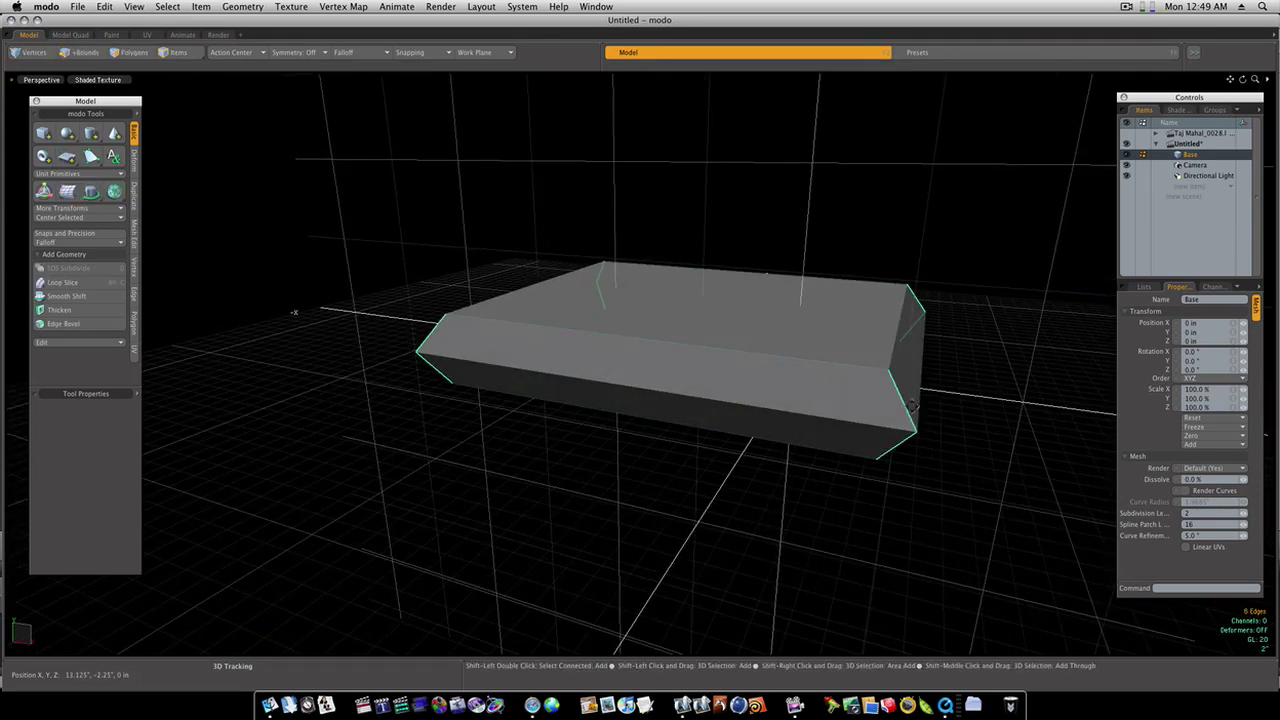
pyautogui.keyDown('alt'); pyautogui.moveTo(910, 402); pyautogui.dragTo(820, 391); pyautogui.keyUp('alt')
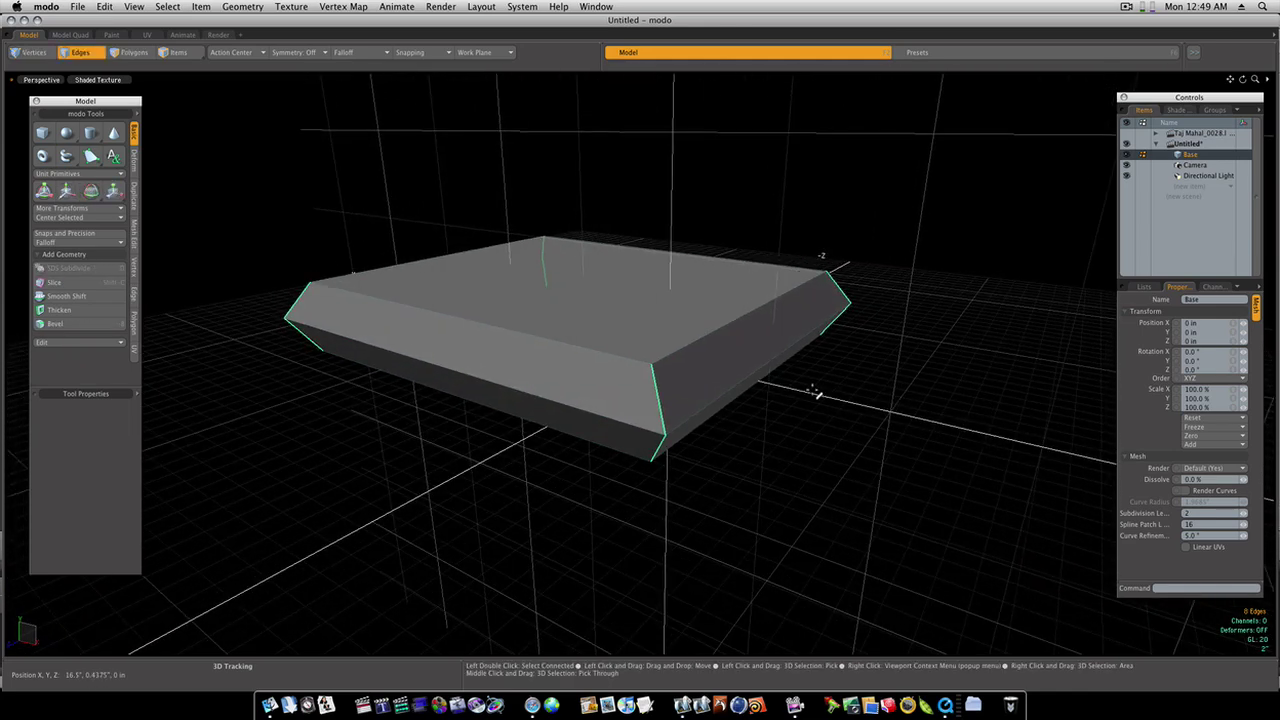
pyautogui.click(136, 232)
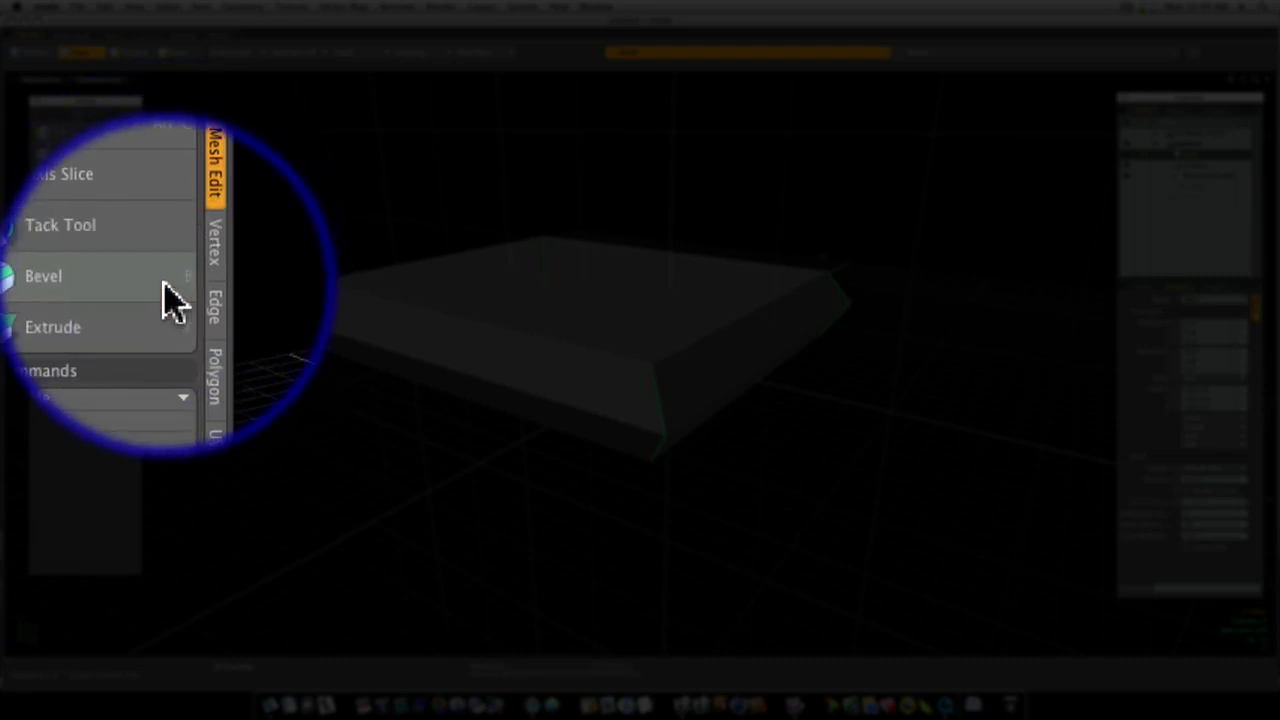
pyautogui.click(95, 286)
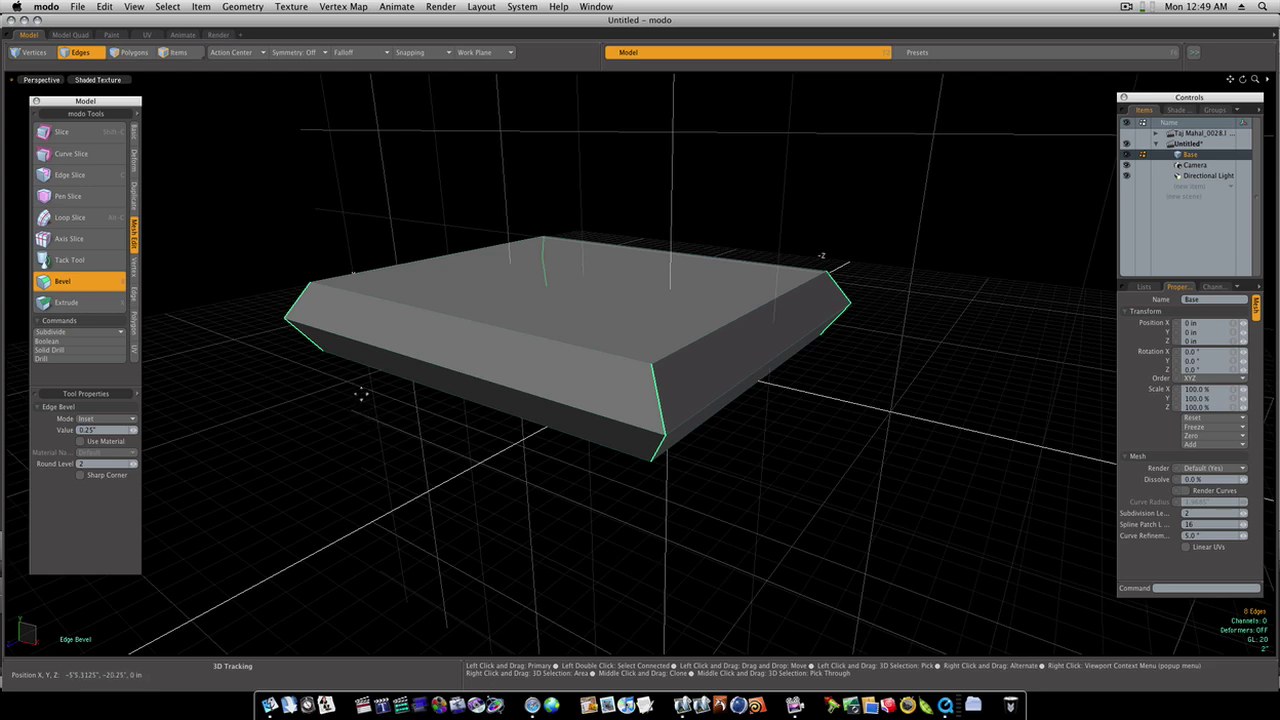
pyautogui.click(424, 444)
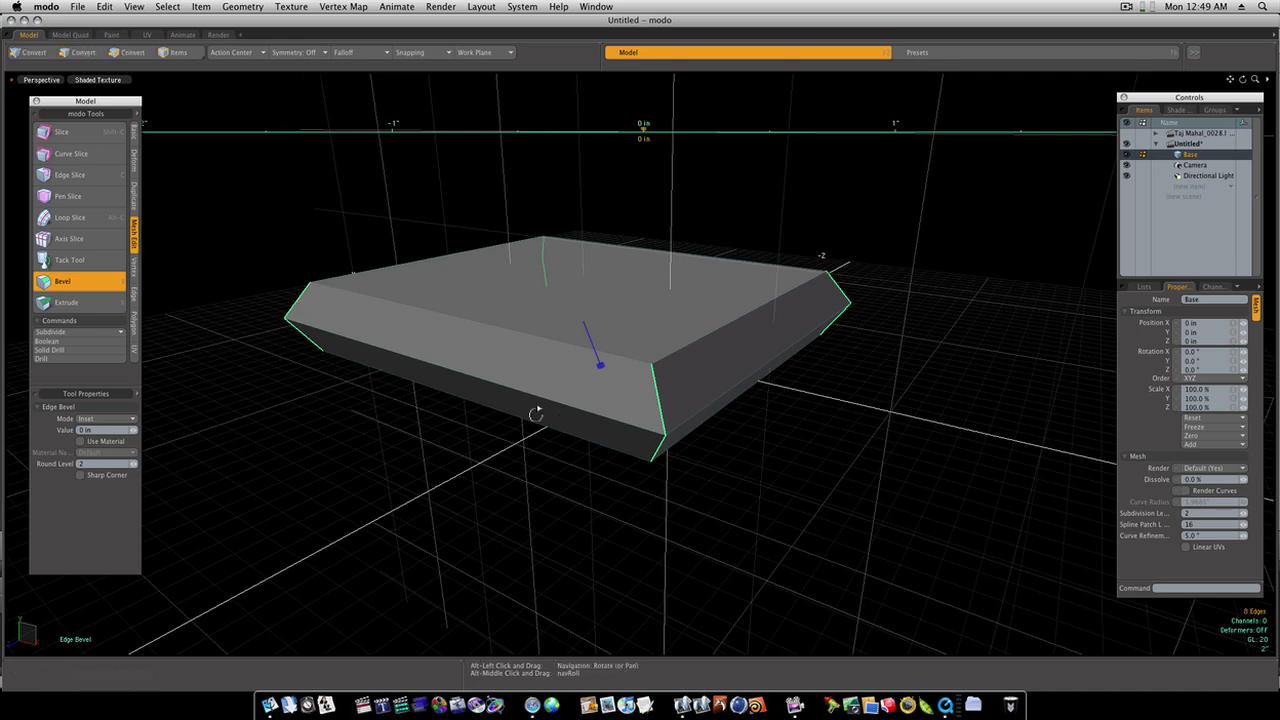
pyautogui.keyDown('alt'); pyautogui.moveTo(531, 411); pyautogui.dragTo(612, 385); pyautogui.keyUp('alt')
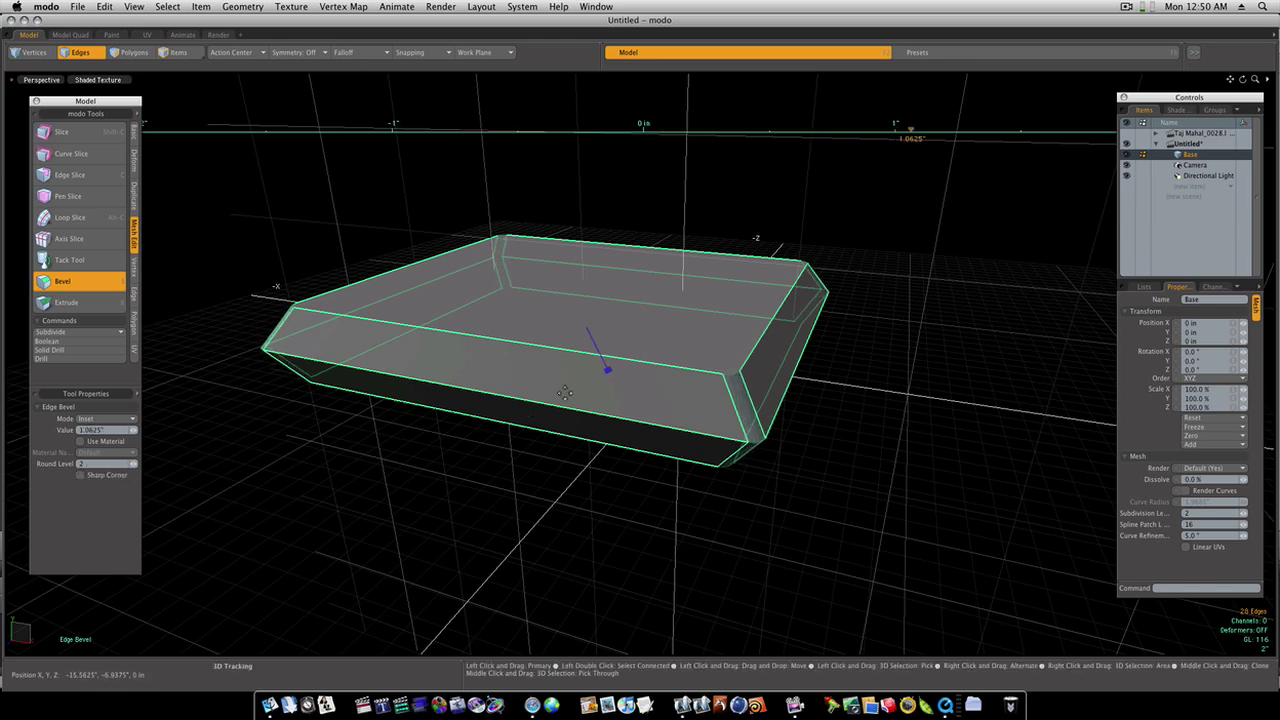
pyautogui.moveTo(608, 370); pyautogui.dragTo(643, 370)
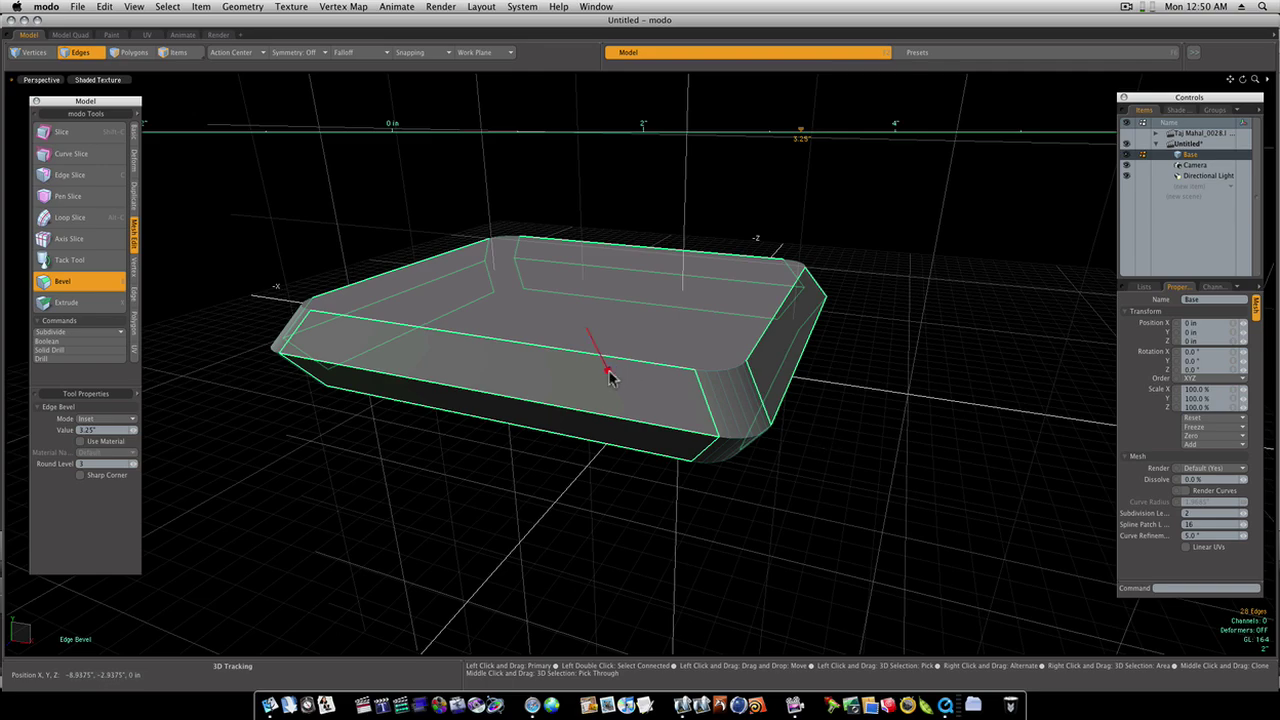
pyautogui.moveTo(609, 372); pyautogui.dragTo(617, 372)
pyautogui.press('space')
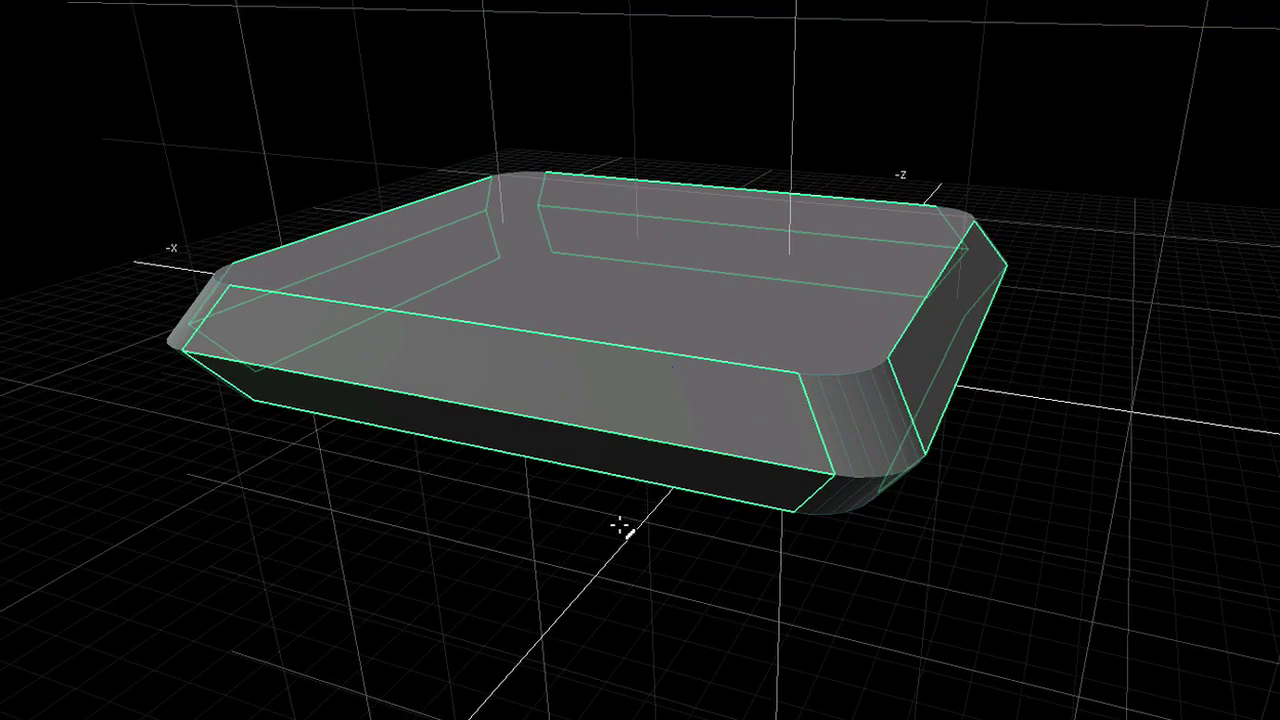
pyautogui.click(620, 526)
# Step: Bevel the block's three horizontal edge loops, around the top, middle and bottom, by a small inset, and clear the selection
pyautogui.keyDown('alt'); pyautogui.moveTo(708, 520); pyautogui.dragTo(630, 528); pyautogui.keyUp('alt')
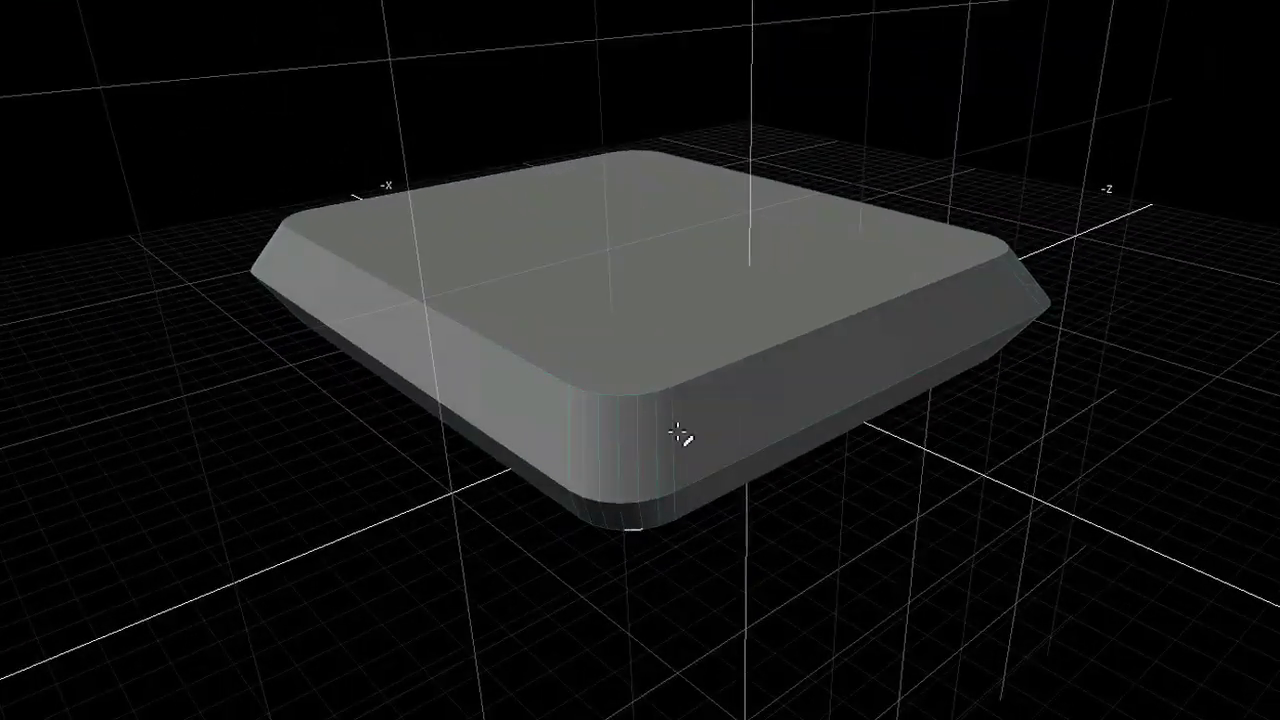
pyautogui.click(702, 382)
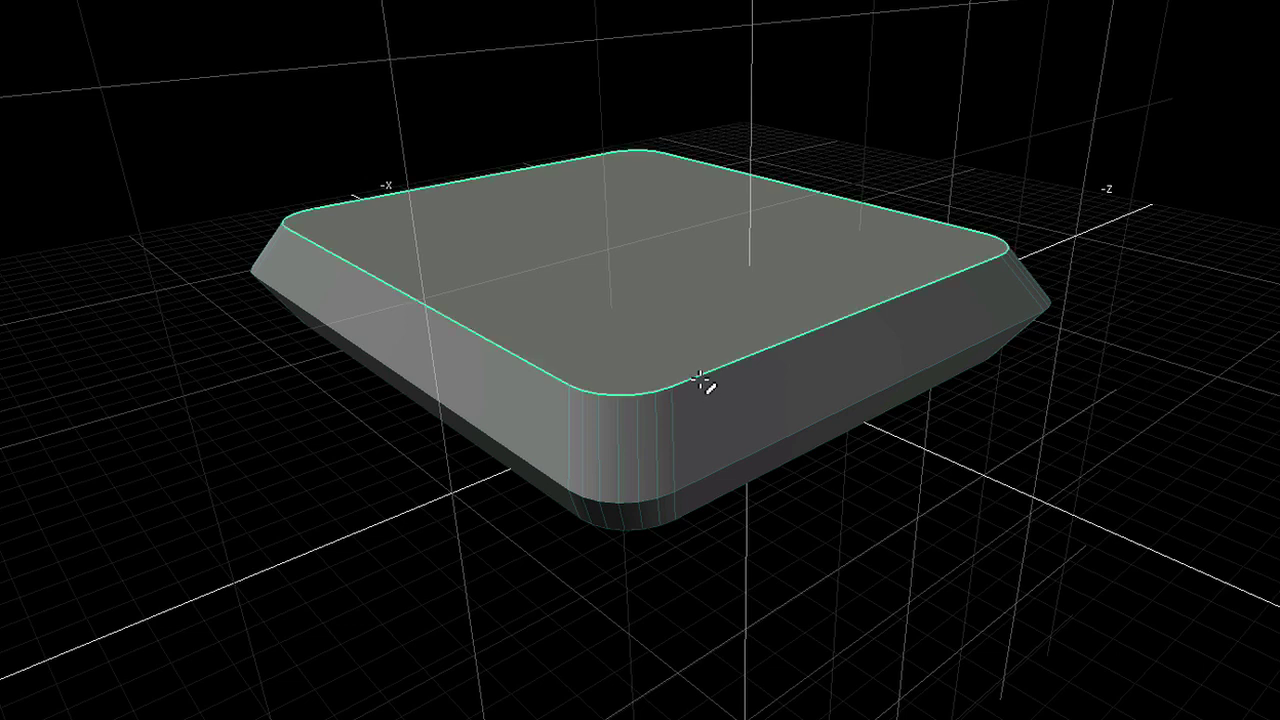
pyautogui.click(736, 484)
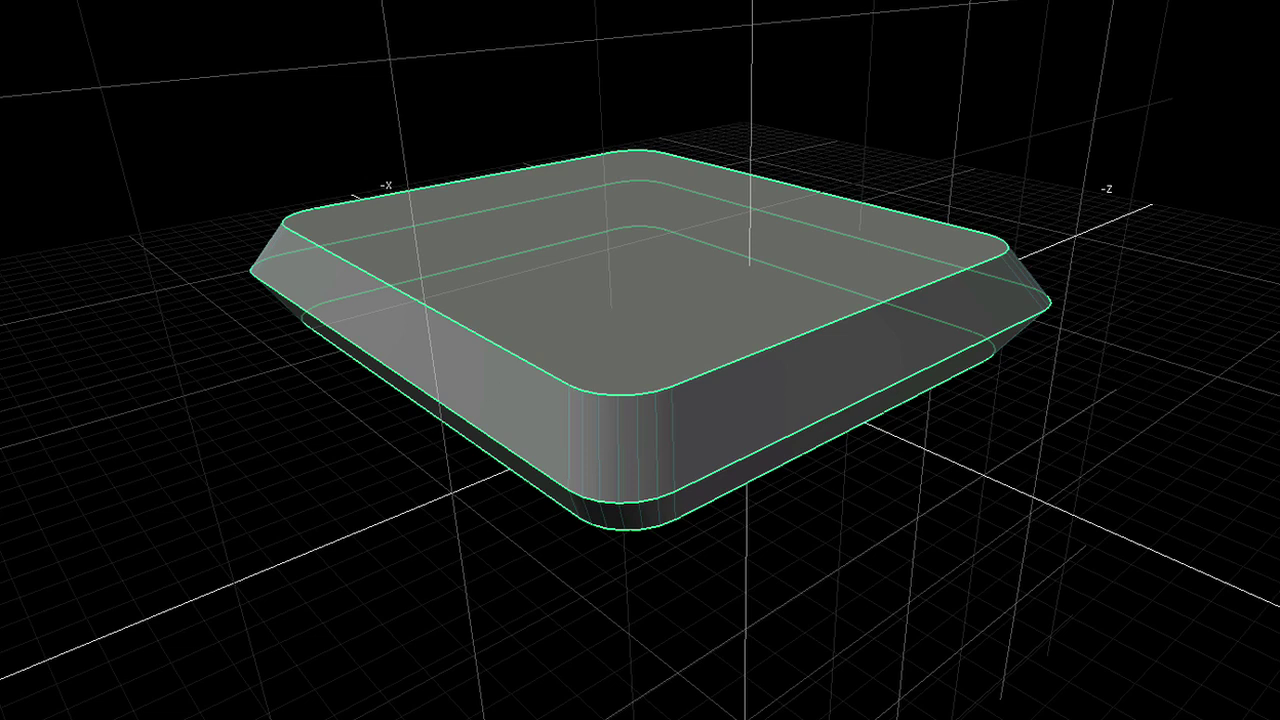
pyautogui.click(118, 326)
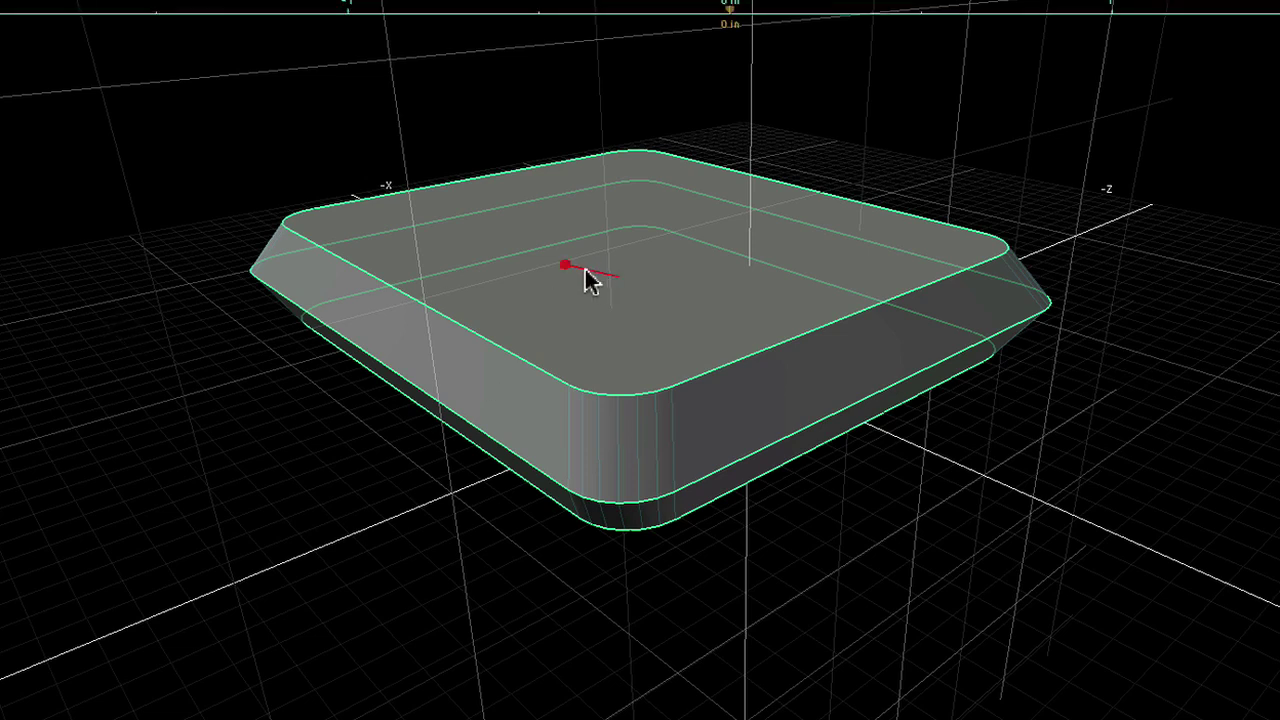
pyautogui.moveTo(566, 270); pyautogui.dragTo(616, 280)
pyautogui.click(420, 414)
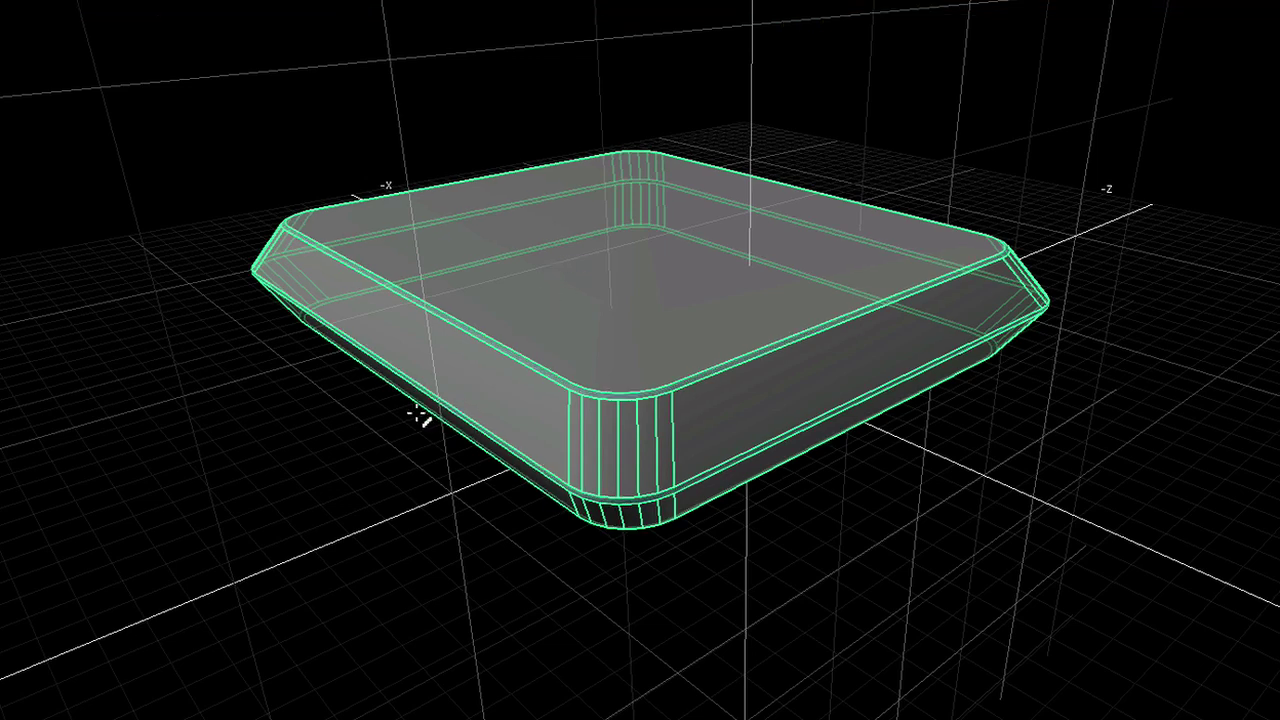
pyautogui.click(367, 473)
# Step: In the Top view, draw a flat cube primitive of about 27.9 by 18.5 in near the centre of the block's top face
pyautogui.moveTo(367, 446); pyautogui.dragTo(576, 553, button='middle')
pyautogui.scroll(-5, 523, 531)
pyautogui.keyDown('alt'); pyautogui.moveTo(576, 553); pyautogui.dragTo(354, 434); pyautogui.keyUp('alt')
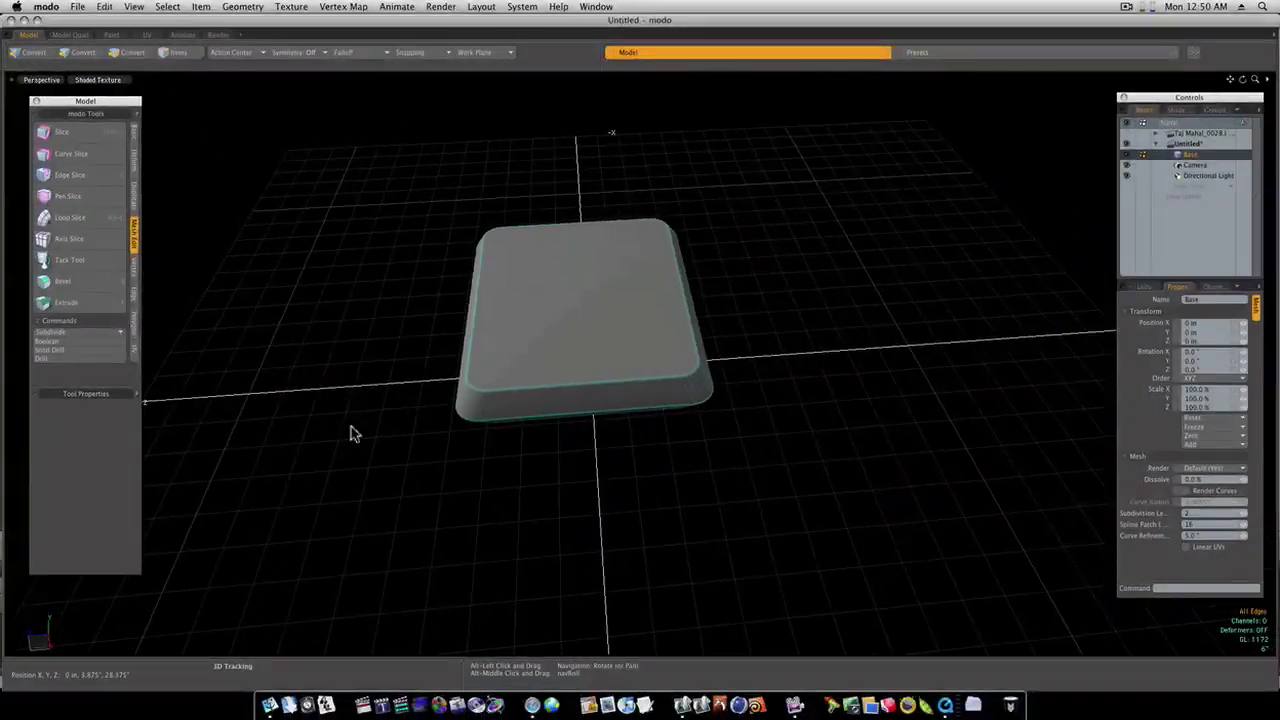
pyautogui.keyDown('alt'); pyautogui.moveTo(505, 312); pyautogui.dragTo(497, 389); pyautogui.keyUp('alt')
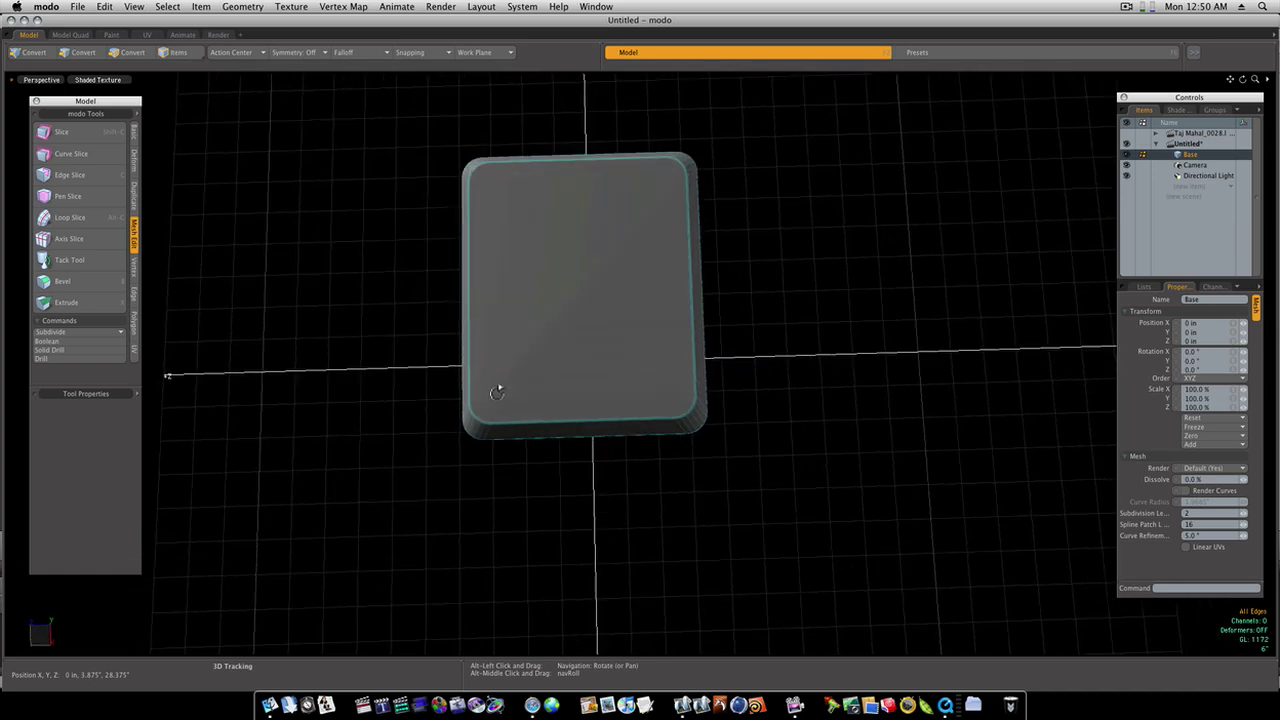
pyautogui.keyDown('alt'); pyautogui.keyDown('shift'); pyautogui.moveTo(546, 327); pyautogui.dragTo(548, 378); pyautogui.keyUp('shift'); pyautogui.keyUp('alt')
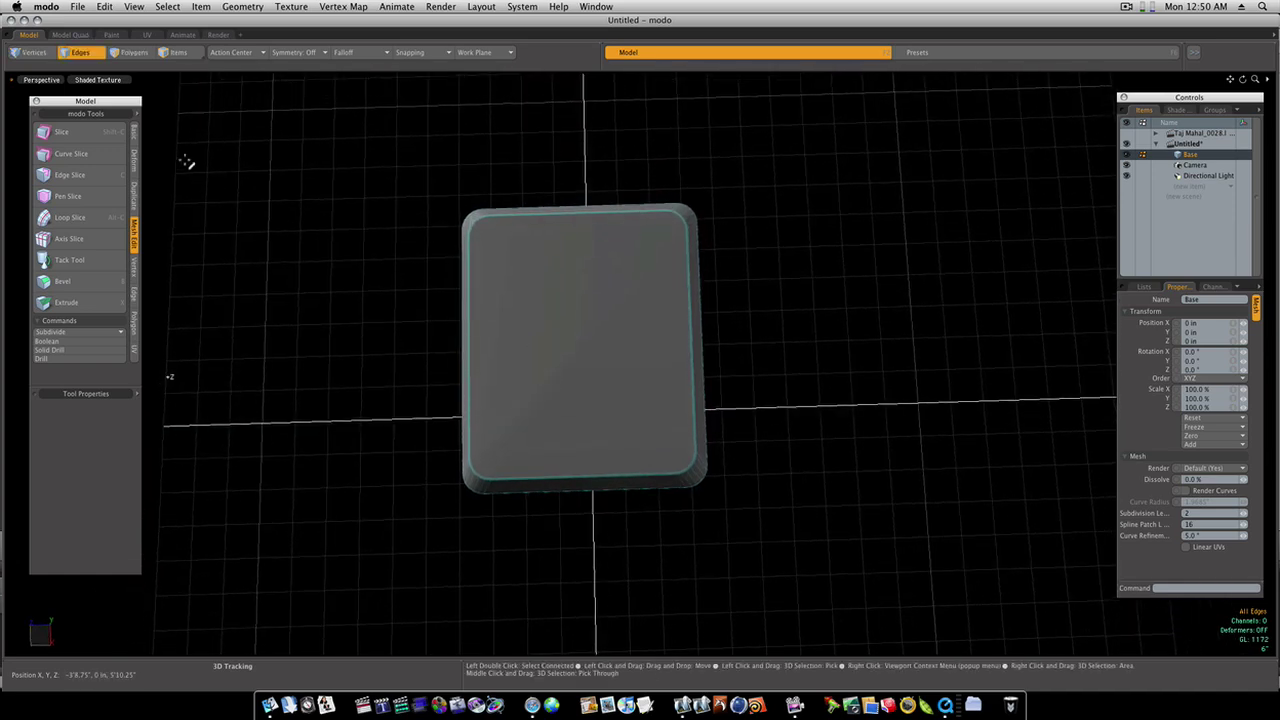
pyautogui.click(41, 79)
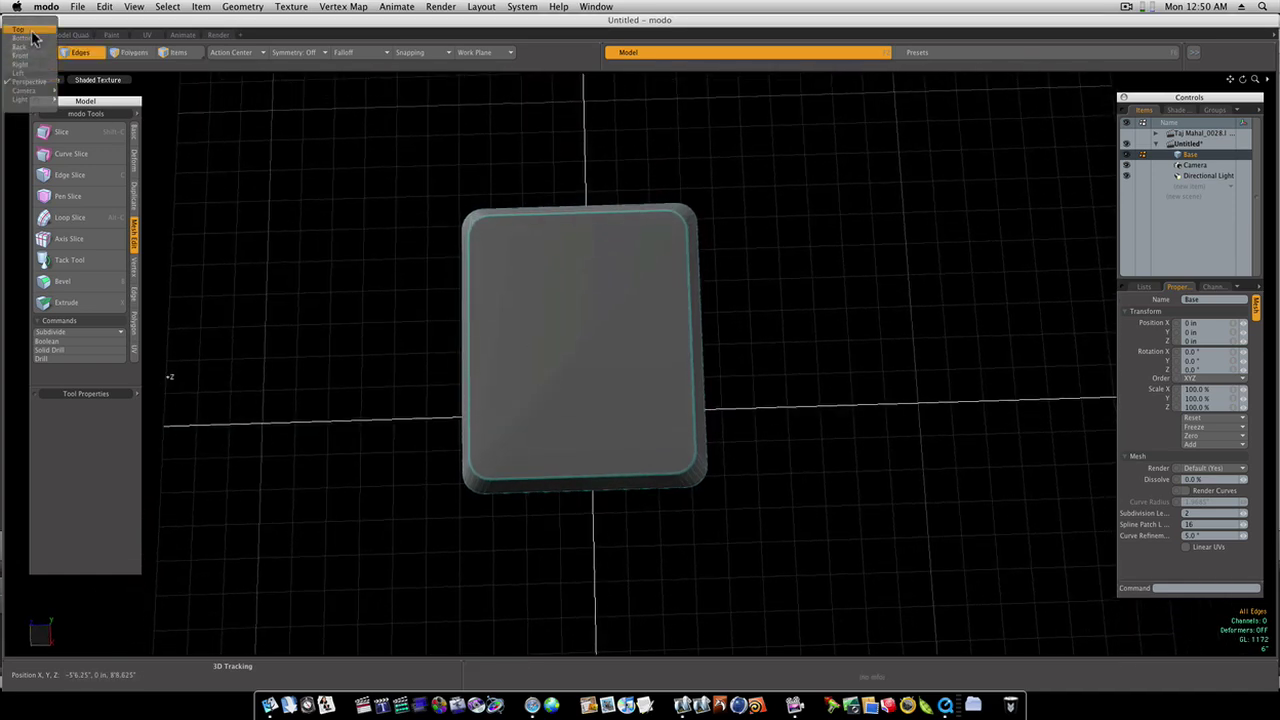
pyautogui.click(30, 37)
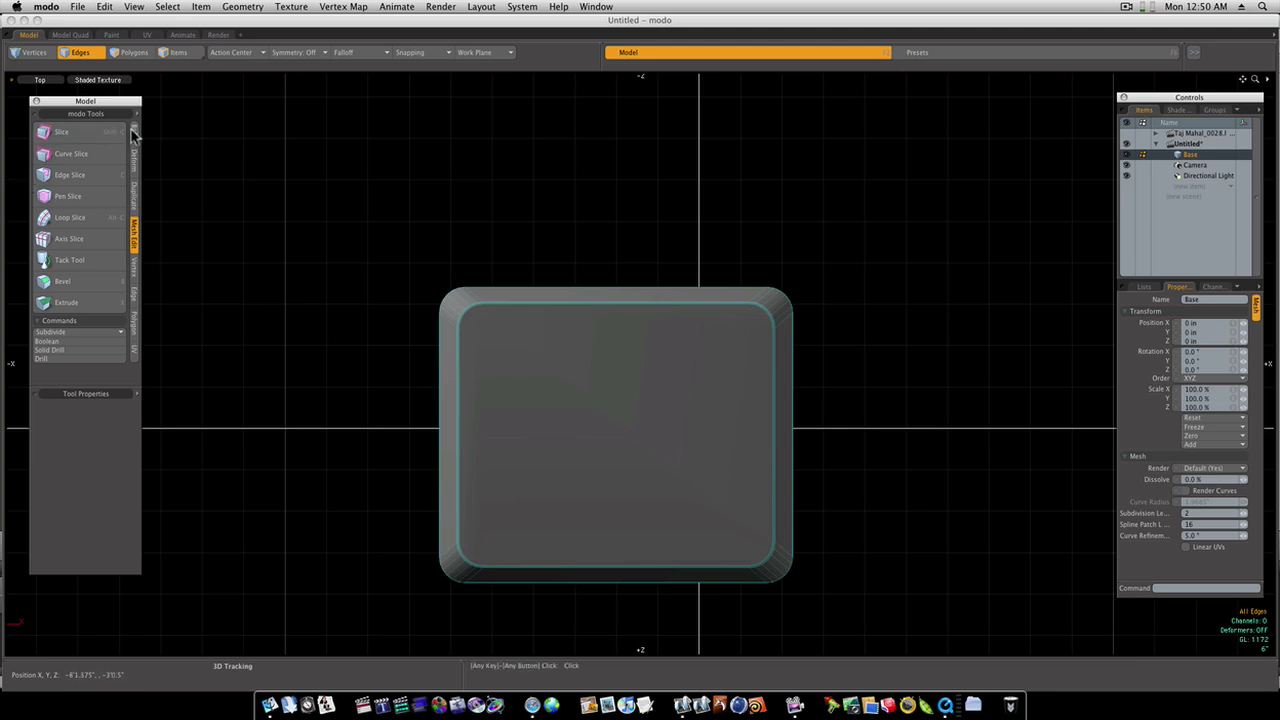
pyautogui.click(133, 131)
pyautogui.click(42, 133)
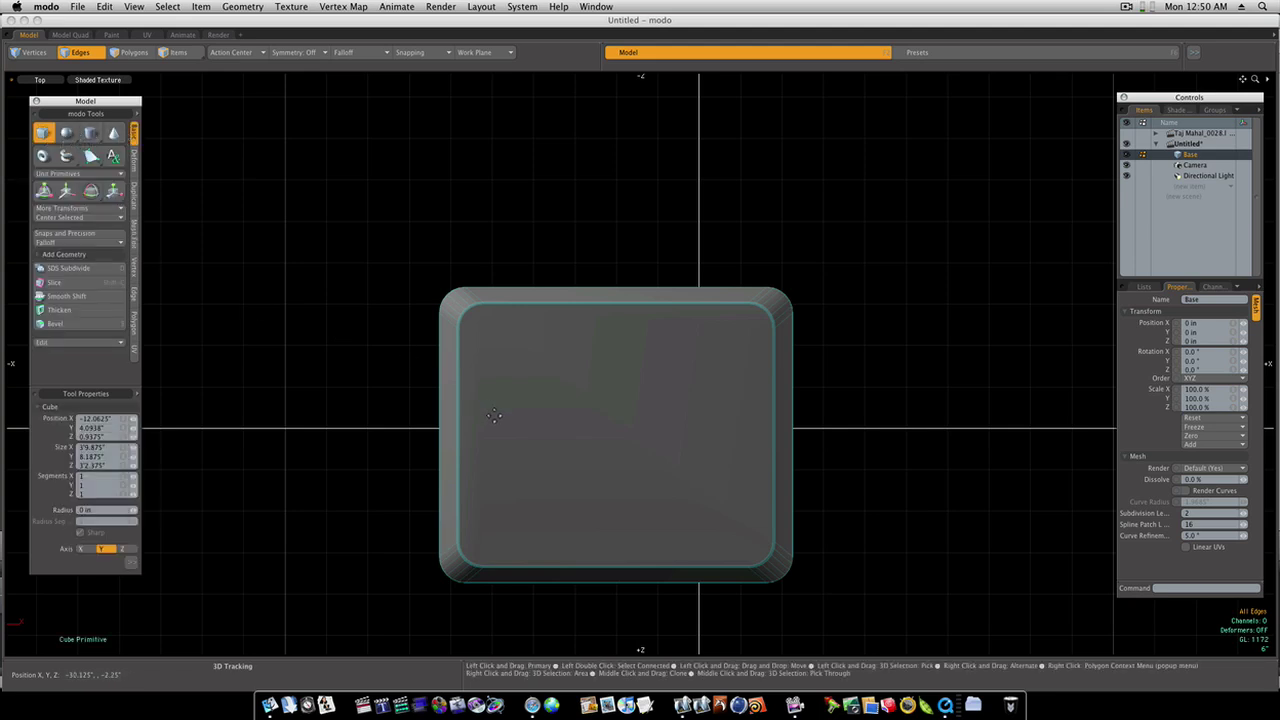
pyautogui.moveTo(528, 368); pyautogui.dragTo(717, 491)
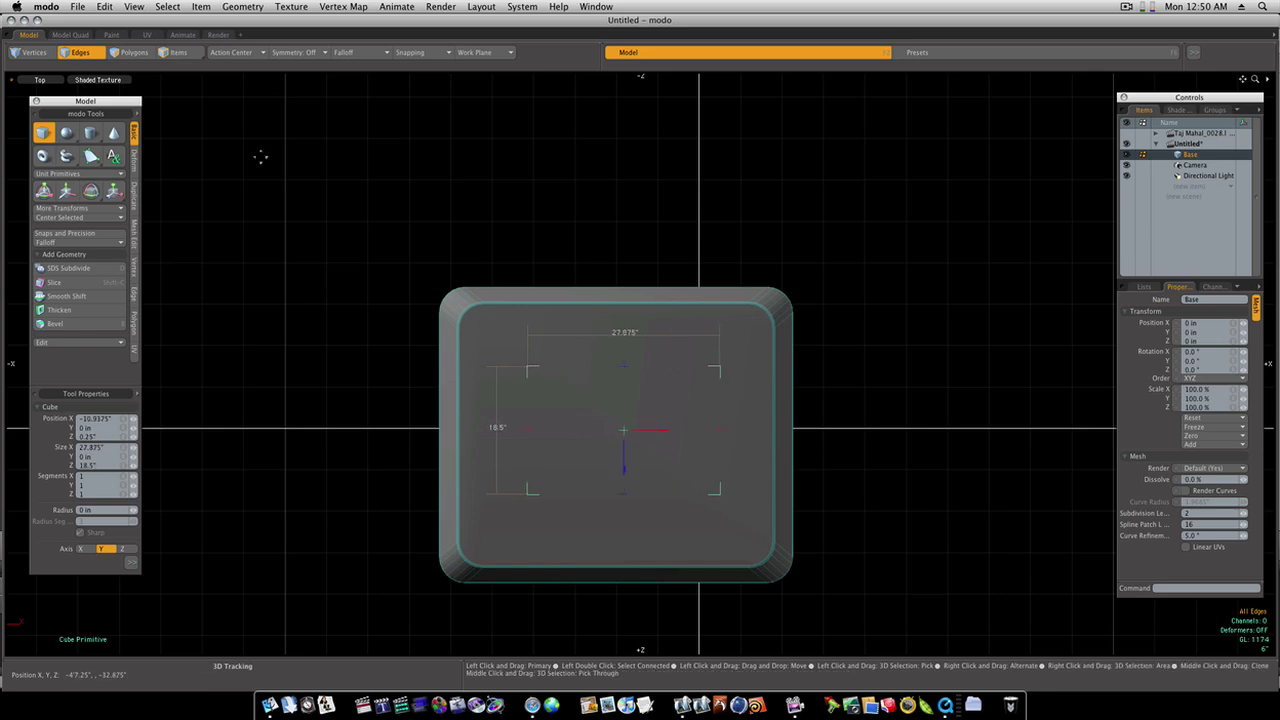
# Step: Return to the Perspective view, give the new box a height of about 3.3 in and raise it onto the block's top face
pyautogui.click(40, 79)
pyautogui.click(38, 140)
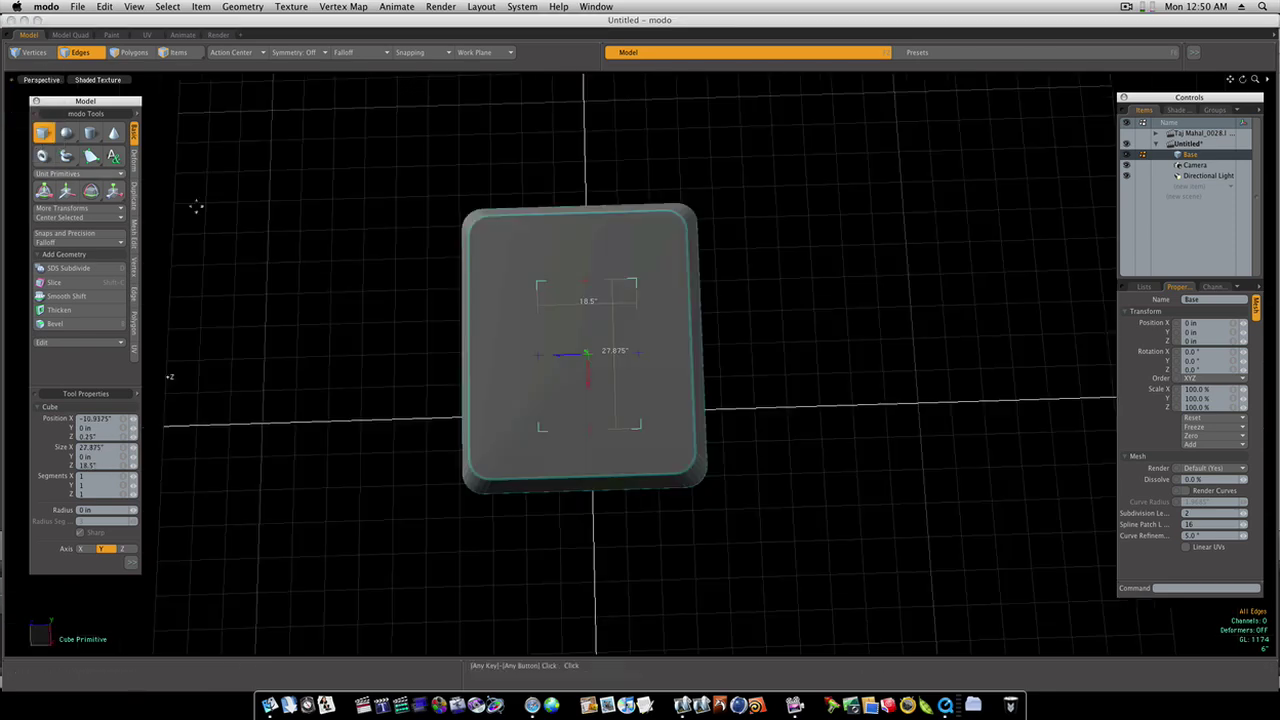
pyautogui.keyDown('alt'); pyautogui.moveTo(657, 457); pyautogui.dragTo(831, 271); pyautogui.keyUp('alt')
pyautogui.scroll(5, 675, 358)
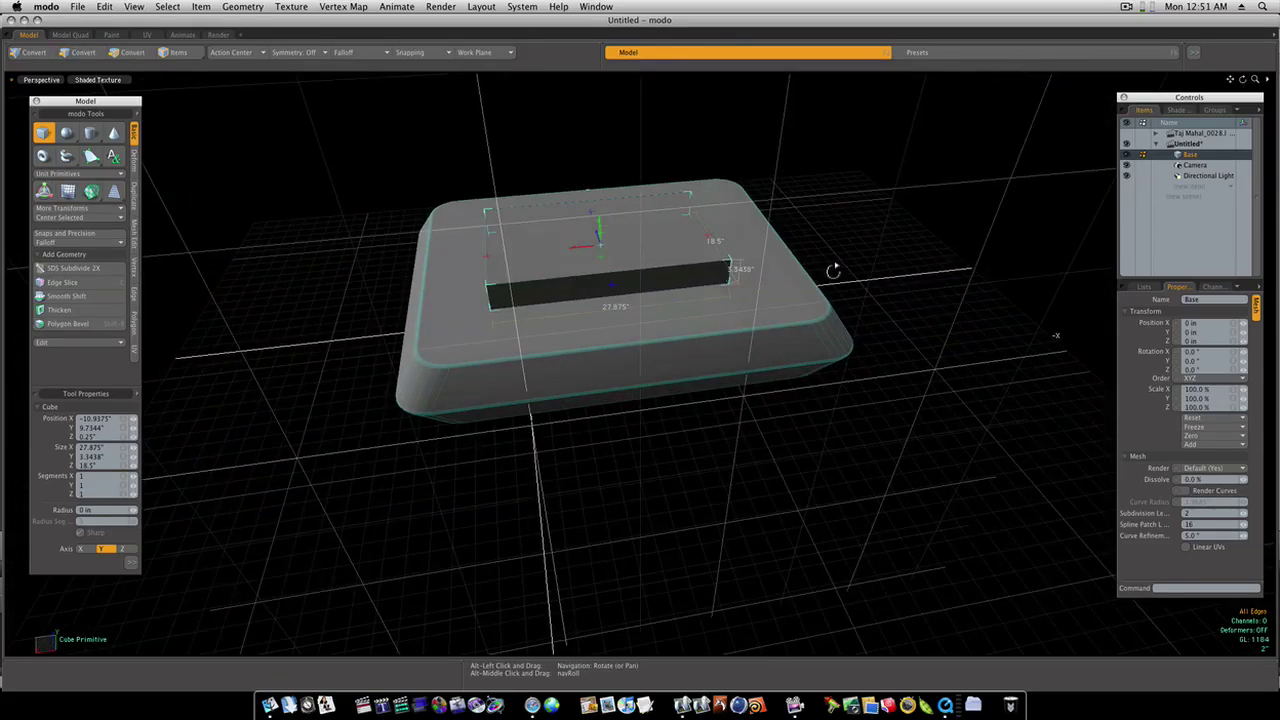
pyautogui.keyDown('ctrl'); pyautogui.keyDown('alt'); pyautogui.moveTo(633, 280); pyautogui.dragTo(651, 286); pyautogui.keyUp('alt'); pyautogui.keyUp('ctrl')
pyautogui.press('space')
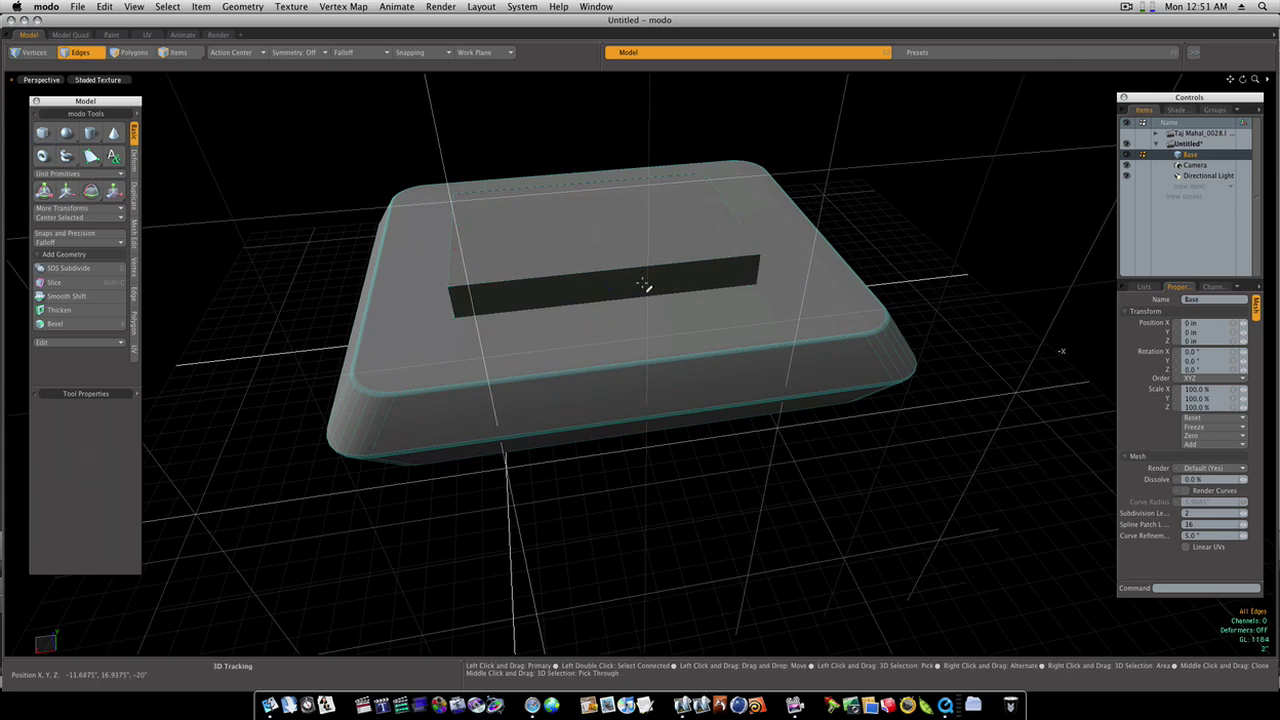
# Step: Select all twelve edges of the small upper box, bevel them by a small inset with round level 3, and clear the selection
pyautogui.click(578, 280)
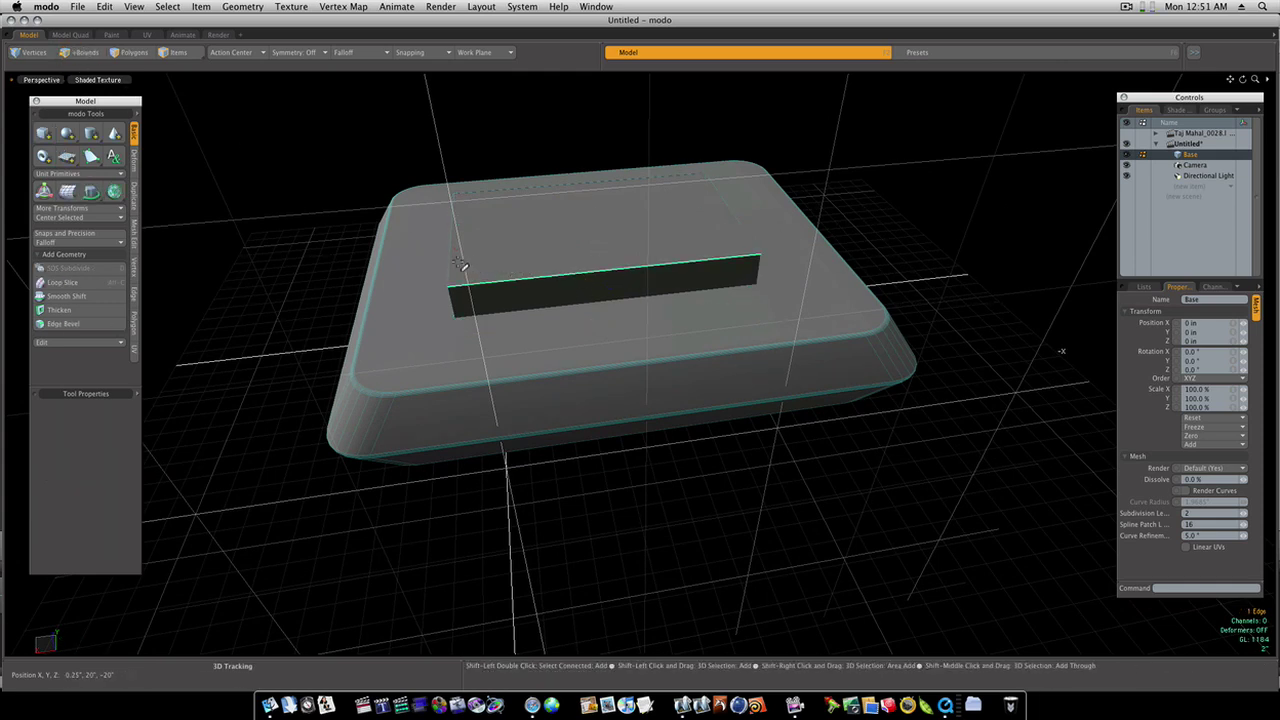
pyautogui.doubleClick(452, 275)
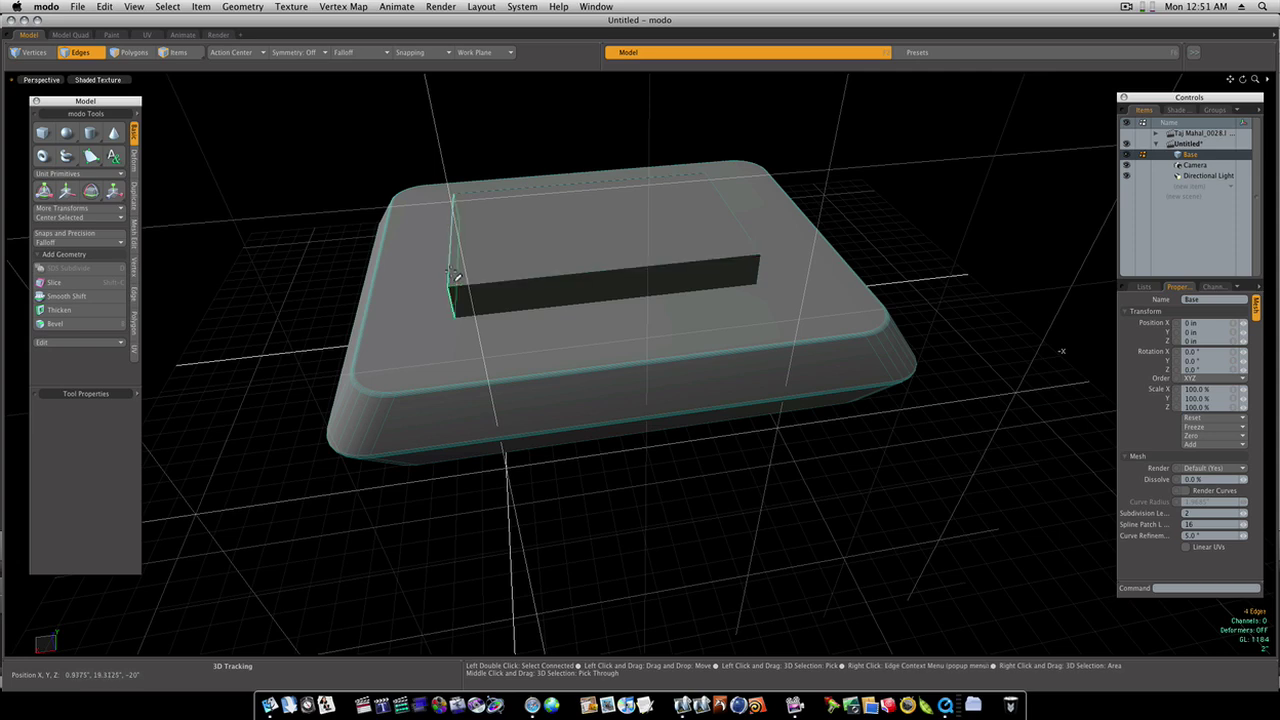
pyautogui.keyDown('shift'); pyautogui.doubleClick(498, 284); pyautogui.keyUp('shift')
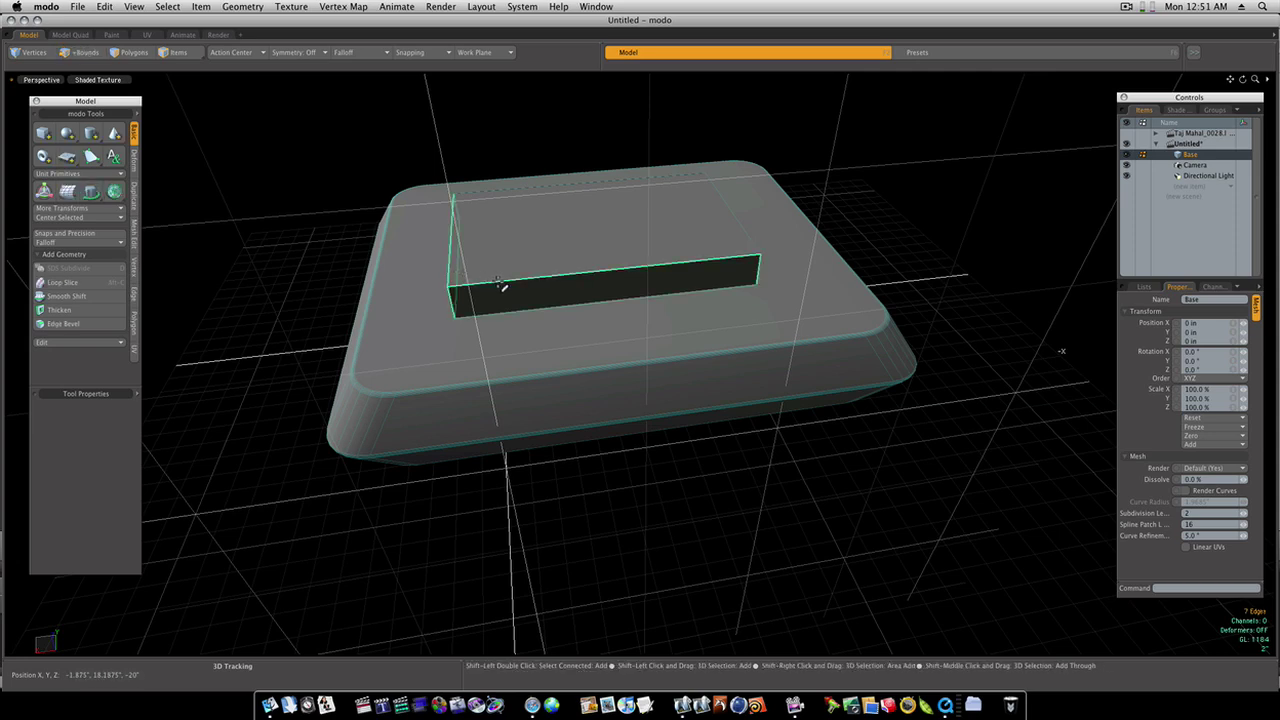
pyautogui.keyDown('alt'); pyautogui.moveTo(622, 293); pyautogui.dragTo(417, 283); pyautogui.keyUp('alt')
pyautogui.keyDown('shift'); pyautogui.click(852, 391); pyautogui.keyUp('shift')
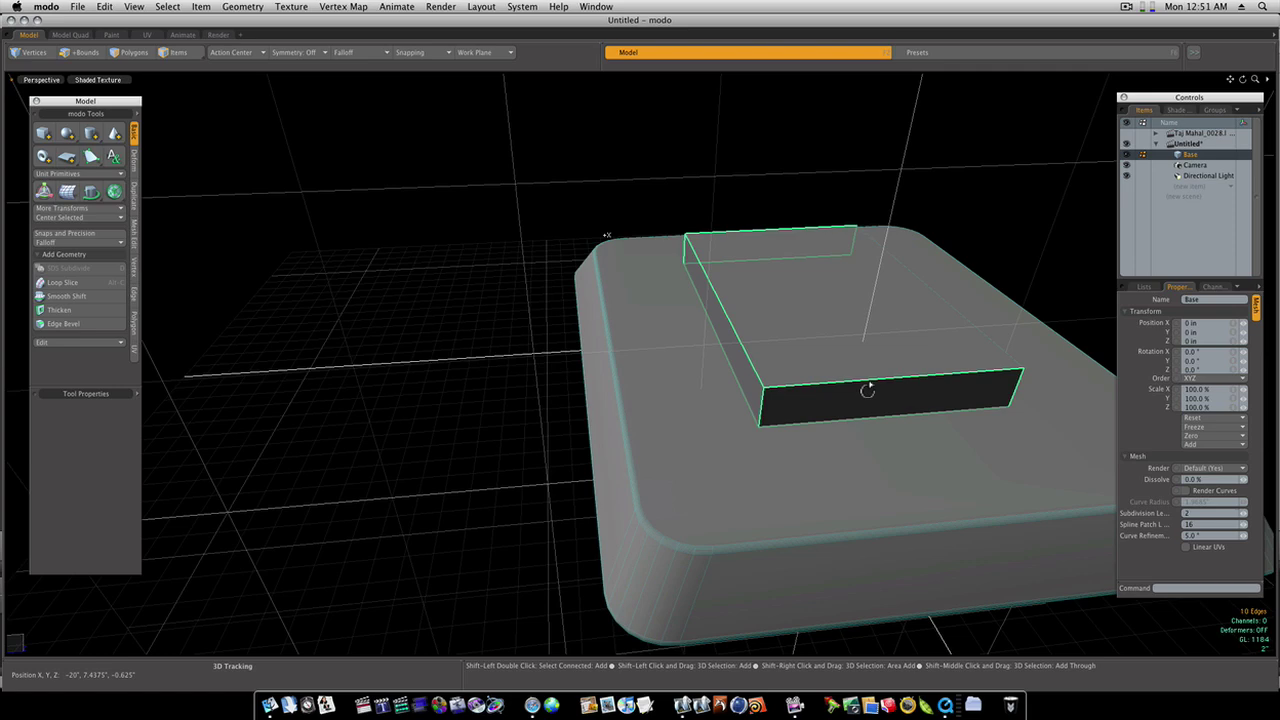
pyautogui.moveTo(852, 391); pyautogui.dragTo(736, 564, button='middle')
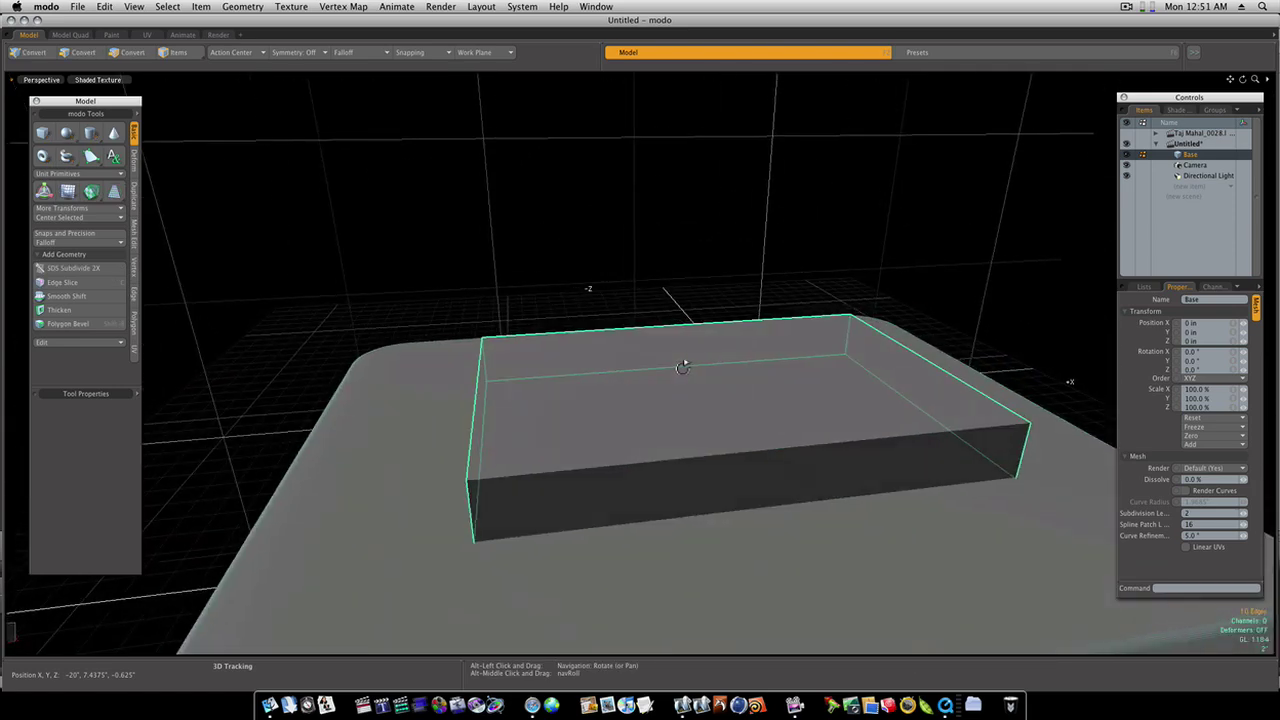
pyautogui.keyDown('shift'); pyautogui.click(722, 462); pyautogui.keyUp('shift')
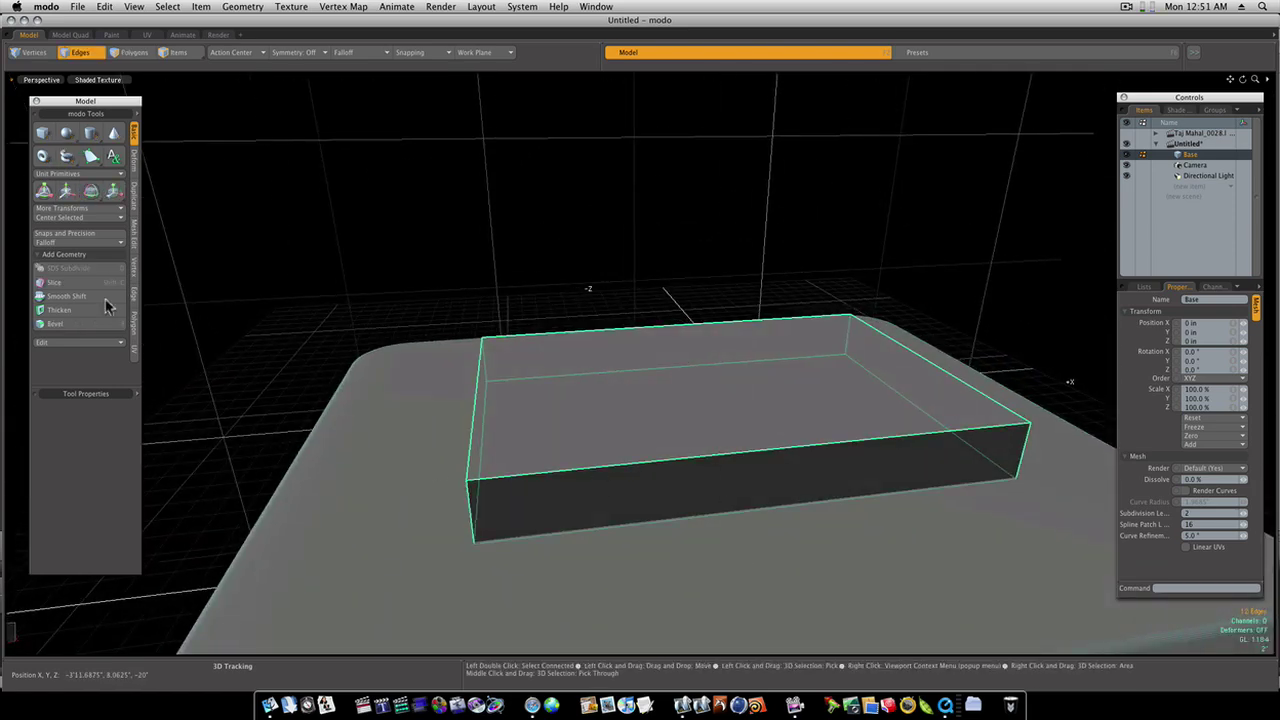
pyautogui.click(130, 235)
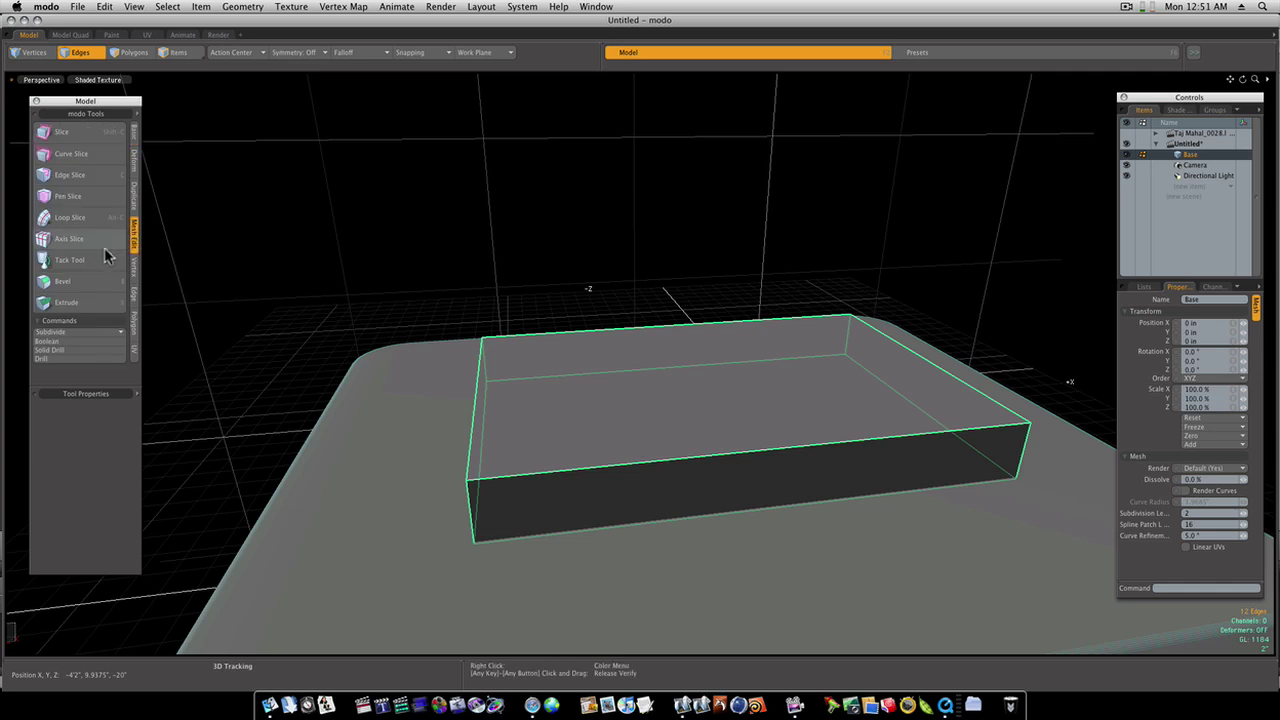
pyautogui.click(101, 286)
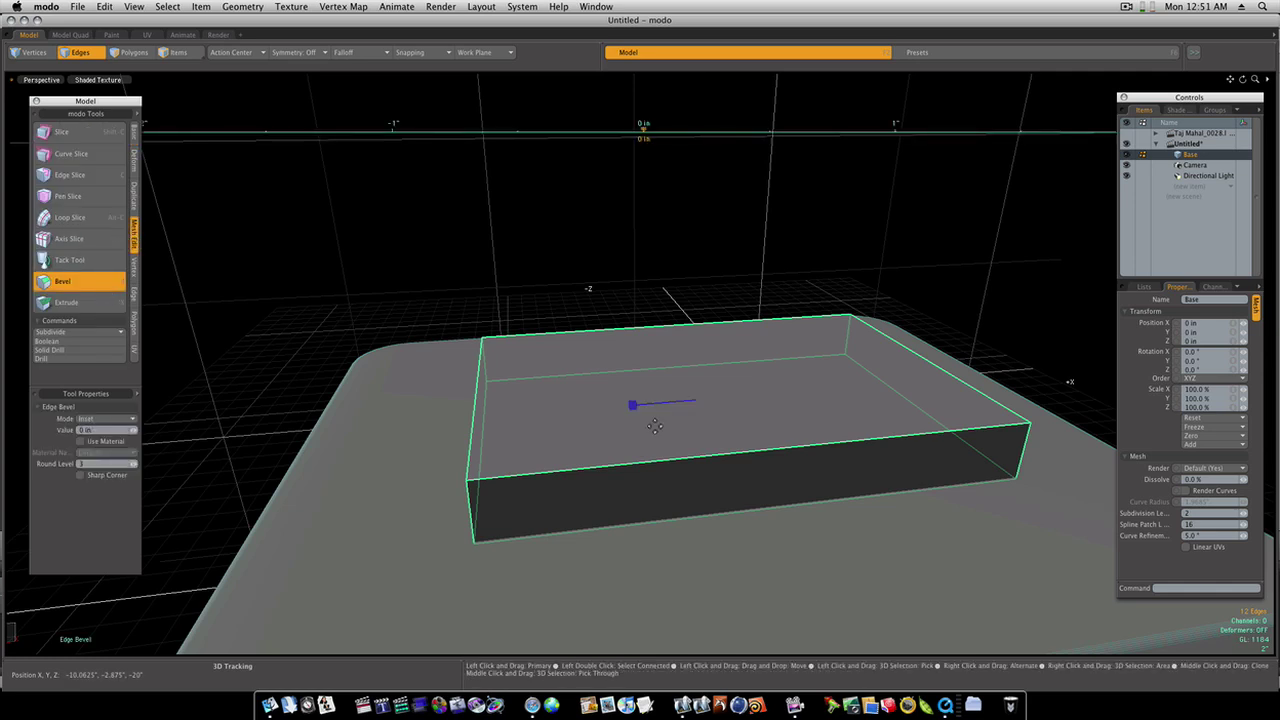
pyautogui.moveTo(636, 410); pyautogui.dragTo(573, 410)
pyautogui.press('Escape')
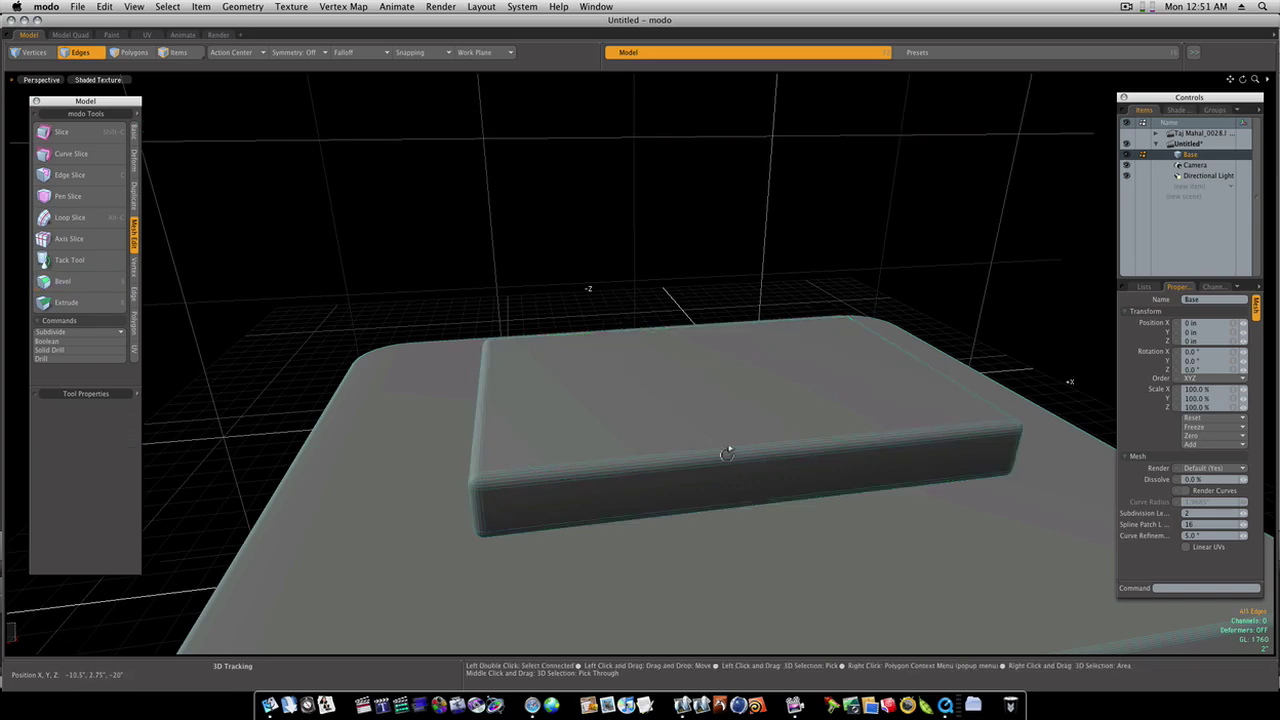
# Step: Place a cylinder primitive of 4 in radius over the small upper box, about 2.9 in tall with its underside at 12 in
pyautogui.keyDown('alt'); pyautogui.moveTo(728, 446); pyautogui.dragTo(851, 417); pyautogui.keyUp('alt')
pyautogui.press('2')
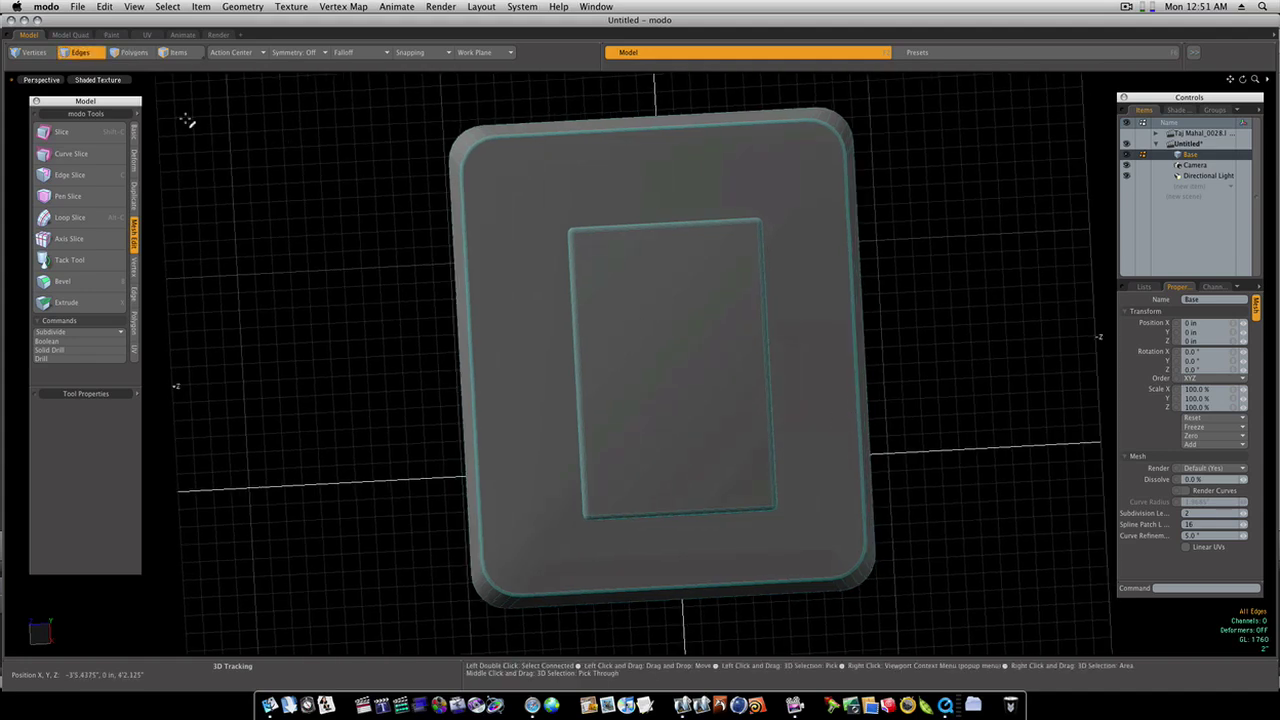
pyautogui.click(134, 133)
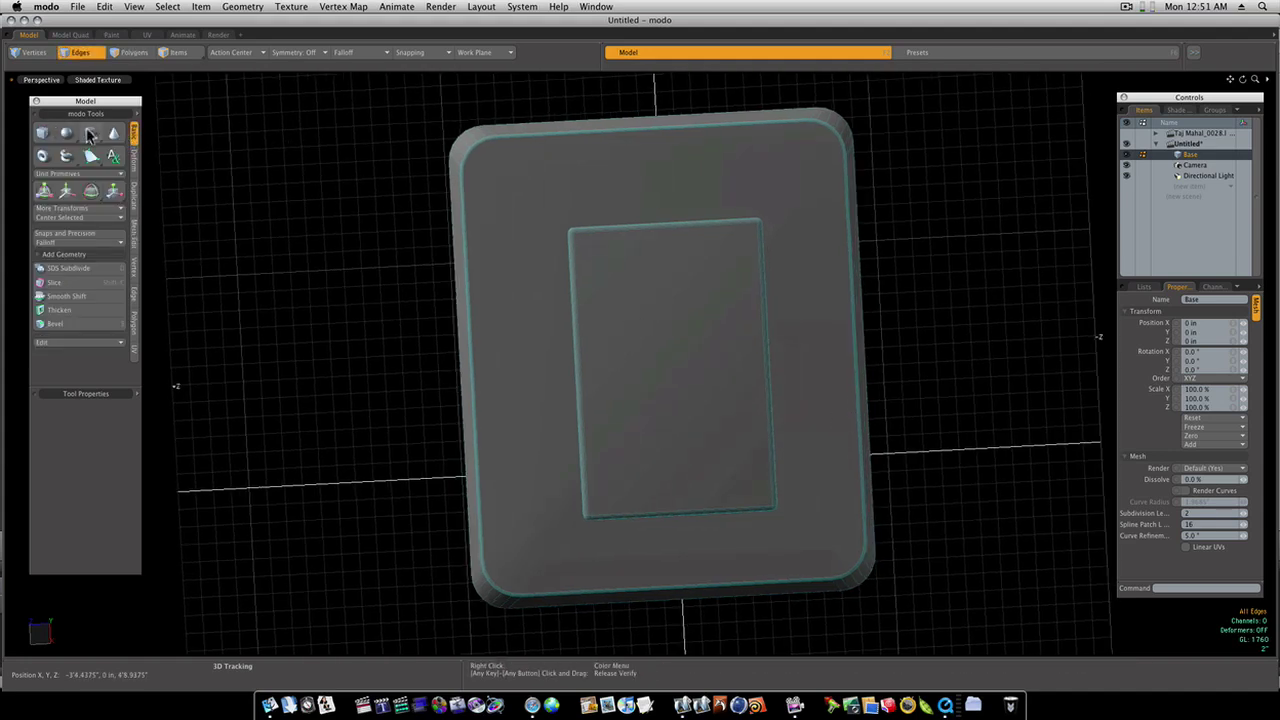
pyautogui.keyDown('alt'); pyautogui.moveTo(960, 460); pyautogui.dragTo(945, 467); pyautogui.keyUp('alt')
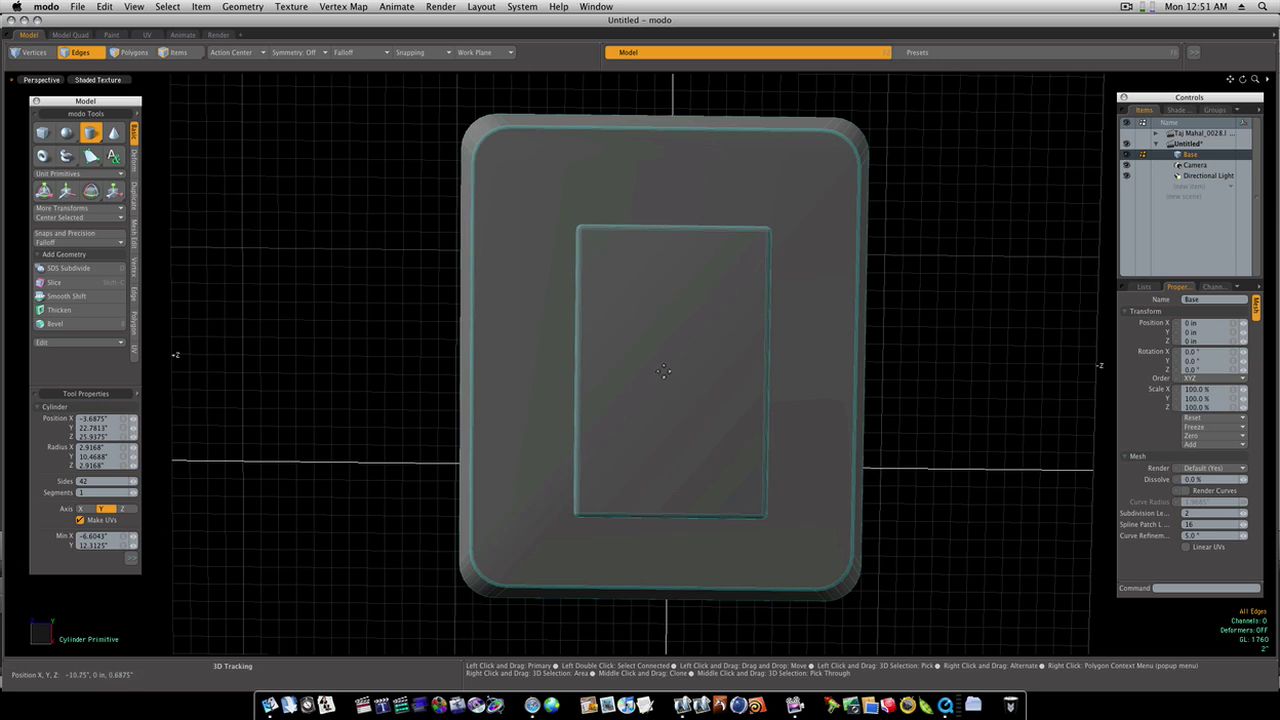
pyautogui.moveTo(660, 367); pyautogui.dragTo(668, 381)
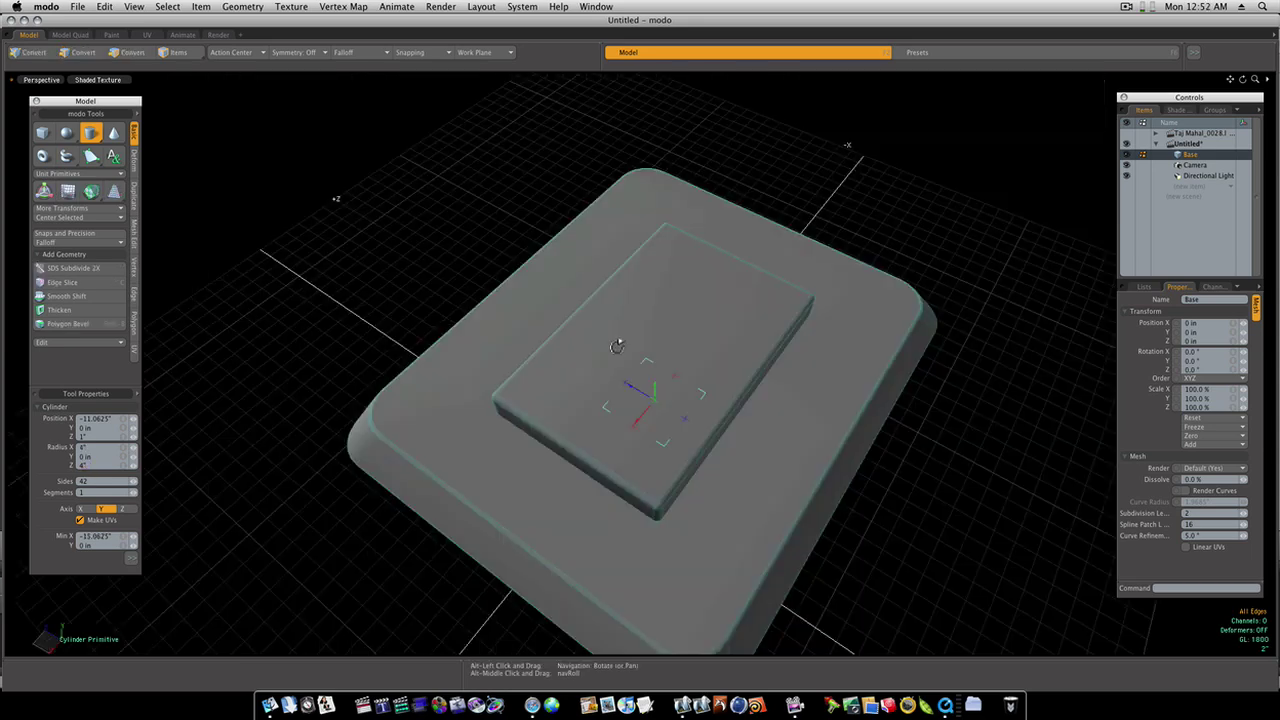
pyautogui.moveTo(620, 346)
pyautogui.keyDown('alt'); pyautogui.mouseDown()
pyautogui.moveTo(563, 300)
pyautogui.moveTo(615, 357)
pyautogui.mouseUp(); pyautogui.keyUp('alt')
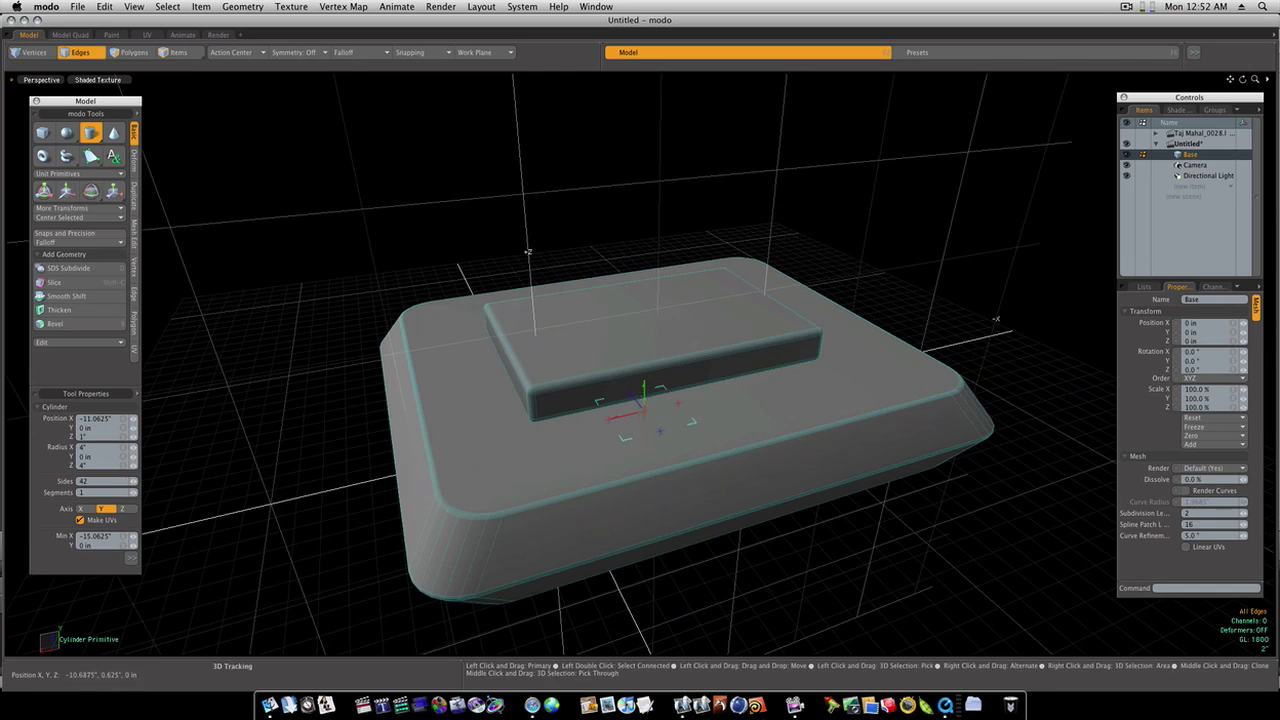
pyautogui.moveTo(644, 411); pyautogui.dragTo(645, 273)
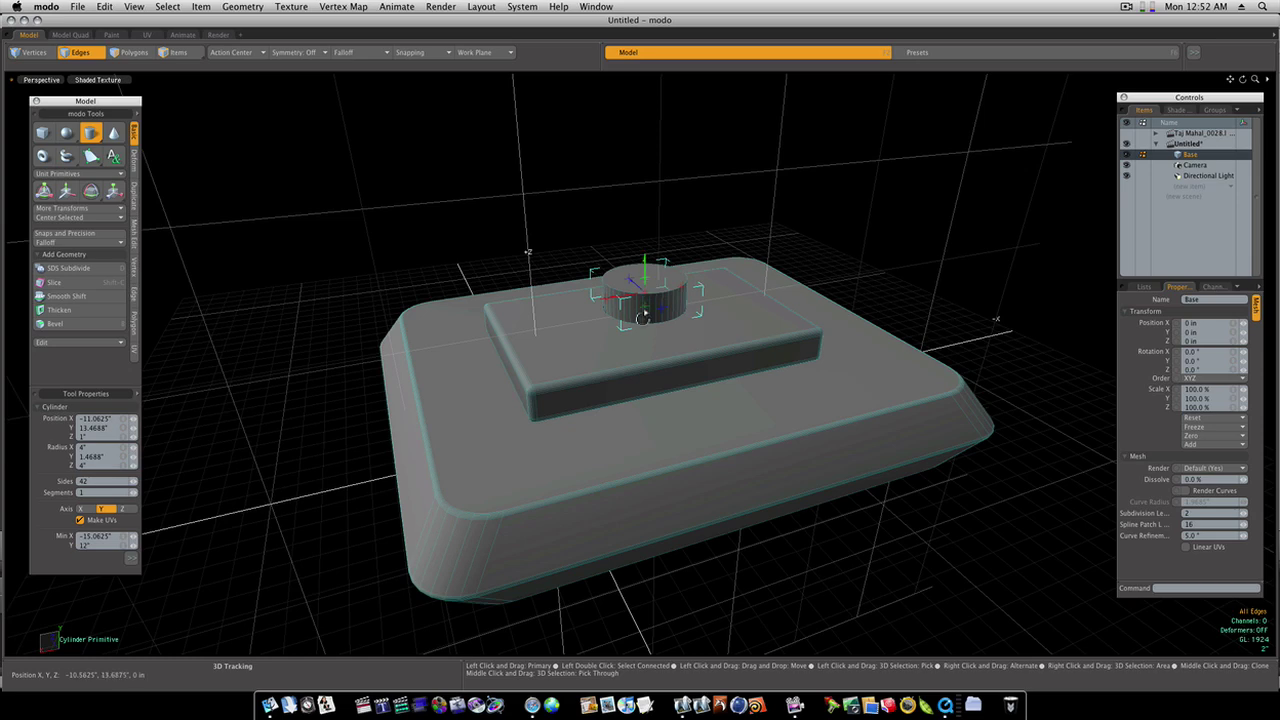
pyautogui.keyDown('alt'); pyautogui.moveTo(642, 318); pyautogui.dragTo(597, 409); pyautogui.keyUp('alt')
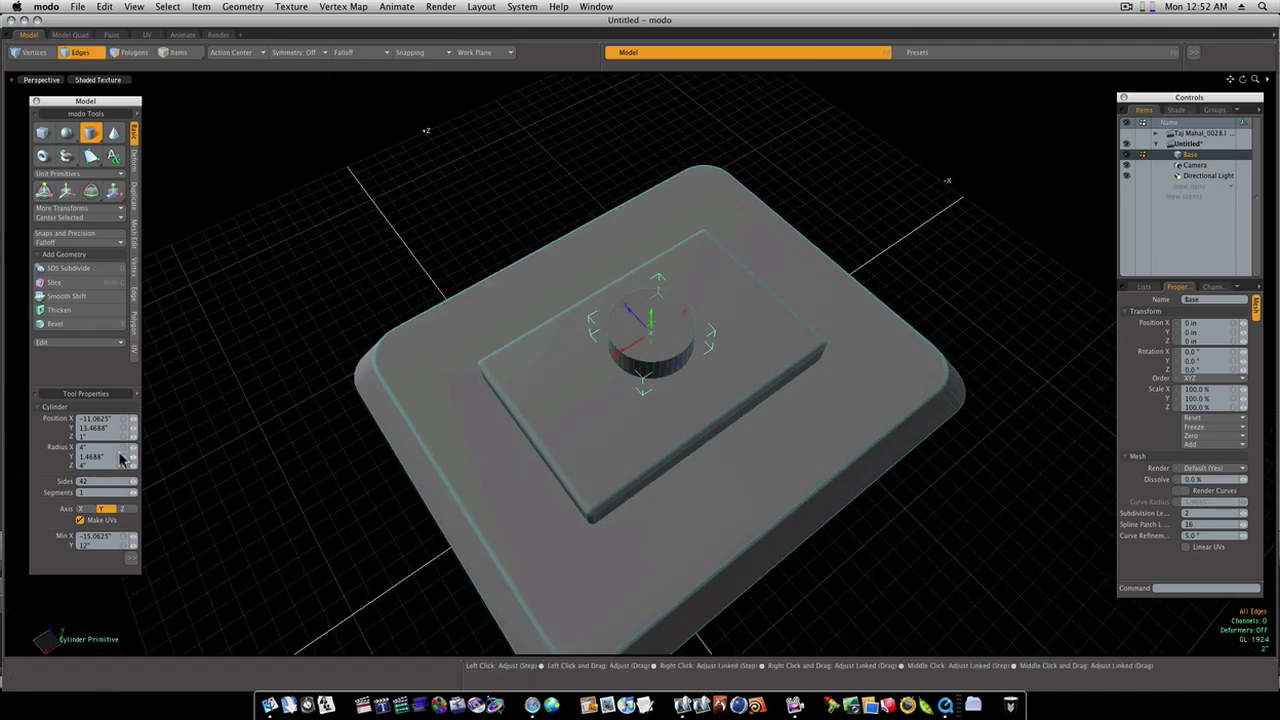
# Step: Reduce the cylinder's X, Y and Z radii together to about 2.4 in
pyautogui.moveTo(133, 447); pyautogui.dragTo(127, 447, button='right')
pyautogui.moveTo(128, 448); pyautogui.dragTo(112, 448)
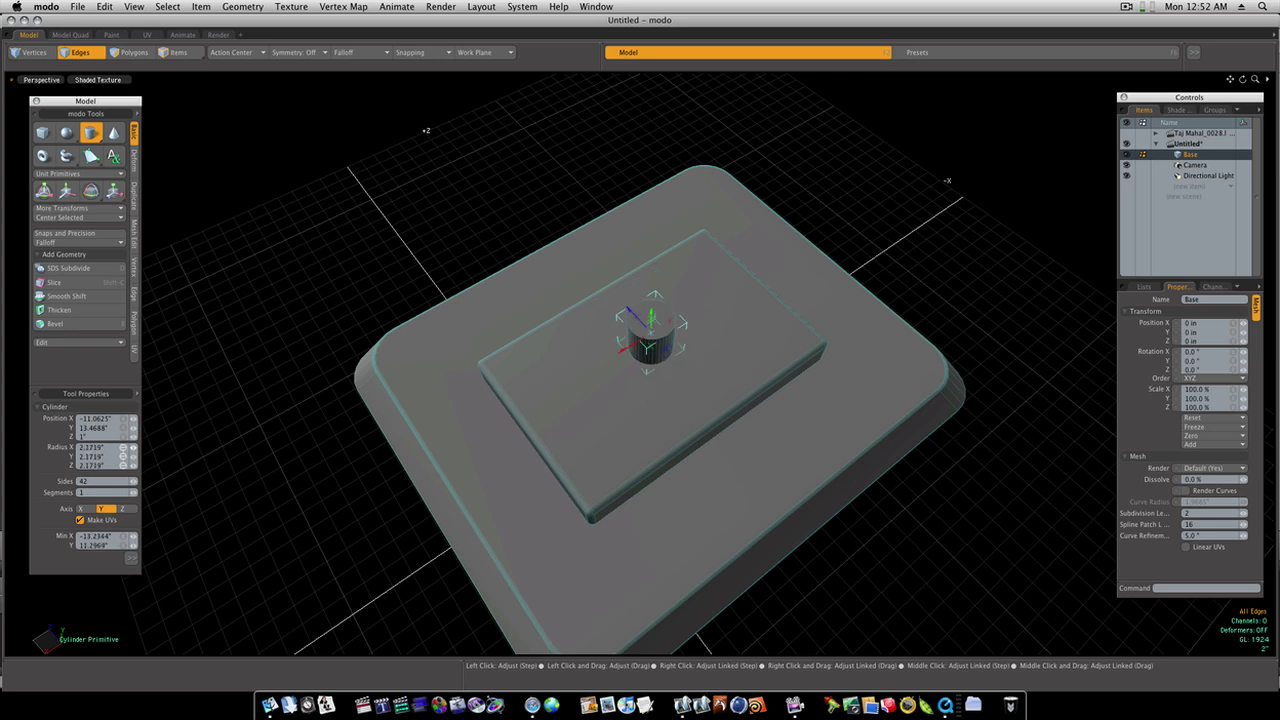
pyautogui.moveTo(124, 448); pyautogui.dragTo(128, 448, button='right')
pyautogui.keyDown('alt'); pyautogui.moveTo(736, 444); pyautogui.dragTo(675, 420); pyautogui.keyUp('alt')
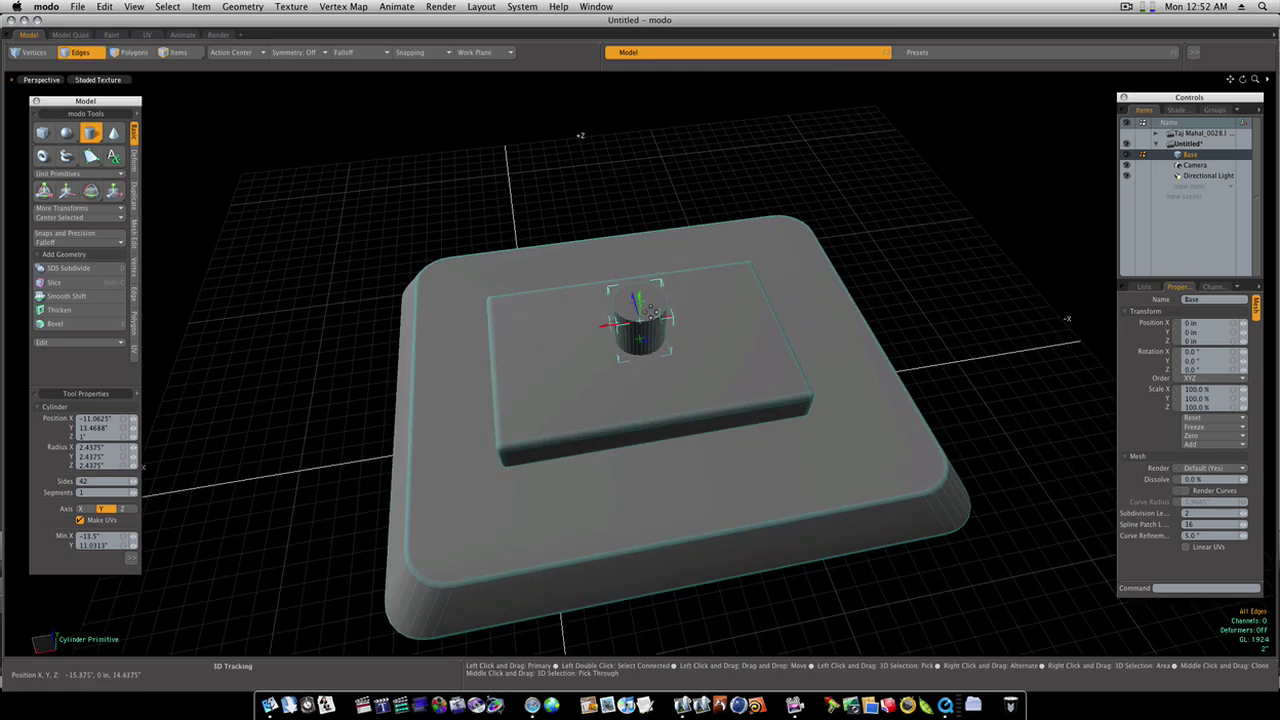
# Step: Stretch the cylinder upward to about 19.5 in tall, raise its centre to about 25.8 in and finish the primitive
pyautogui.moveTo(646, 311); pyautogui.dragTo(657, 150)
pyautogui.keyDown('alt'); pyautogui.moveTo(684, 300); pyautogui.dragTo(659, 316); pyautogui.keyUp('alt')
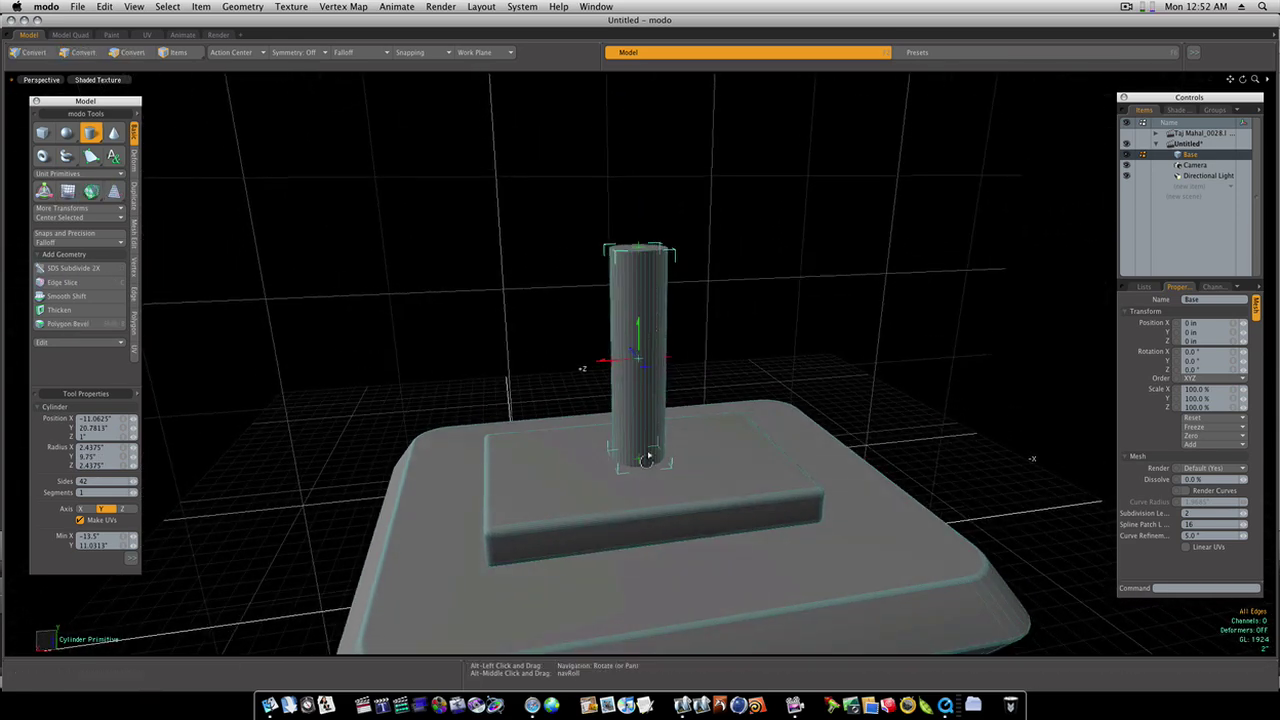
pyautogui.keyDown('alt'); pyautogui.moveTo(649, 449); pyautogui.dragTo(654, 369); pyautogui.keyUp('alt')
pyautogui.moveTo(644, 287); pyautogui.dragTo(645, 230)
pyautogui.press('q')
pyautogui.keyDown('alt'); pyautogui.moveTo(664, 335); pyautogui.dragTo(672, 316); pyautogui.keyUp('alt')
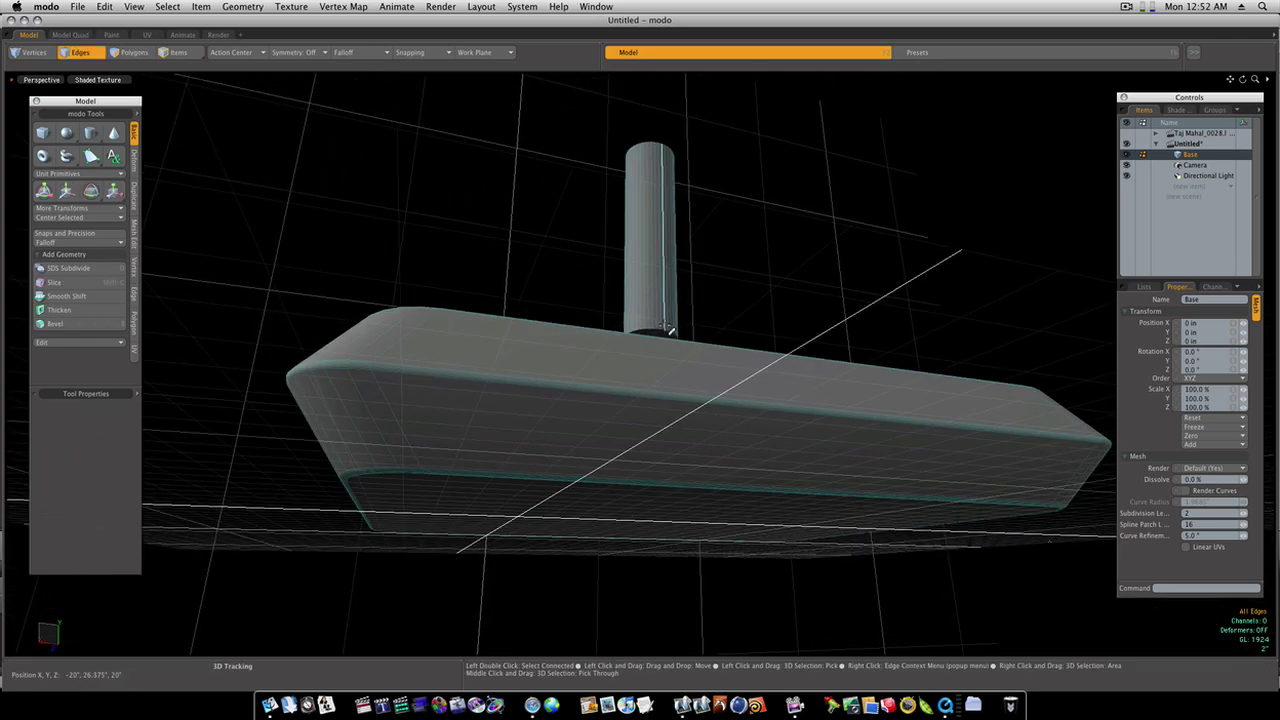
# Step: Select the bottom polygon of the tall cylinder and scale it down so the shaft tapers towards its lower end
pyautogui.click(130, 52)
pyautogui.keyDown('alt'); pyautogui.moveTo(516, 197); pyautogui.dragTo(609, 251); pyautogui.keyUp('alt')
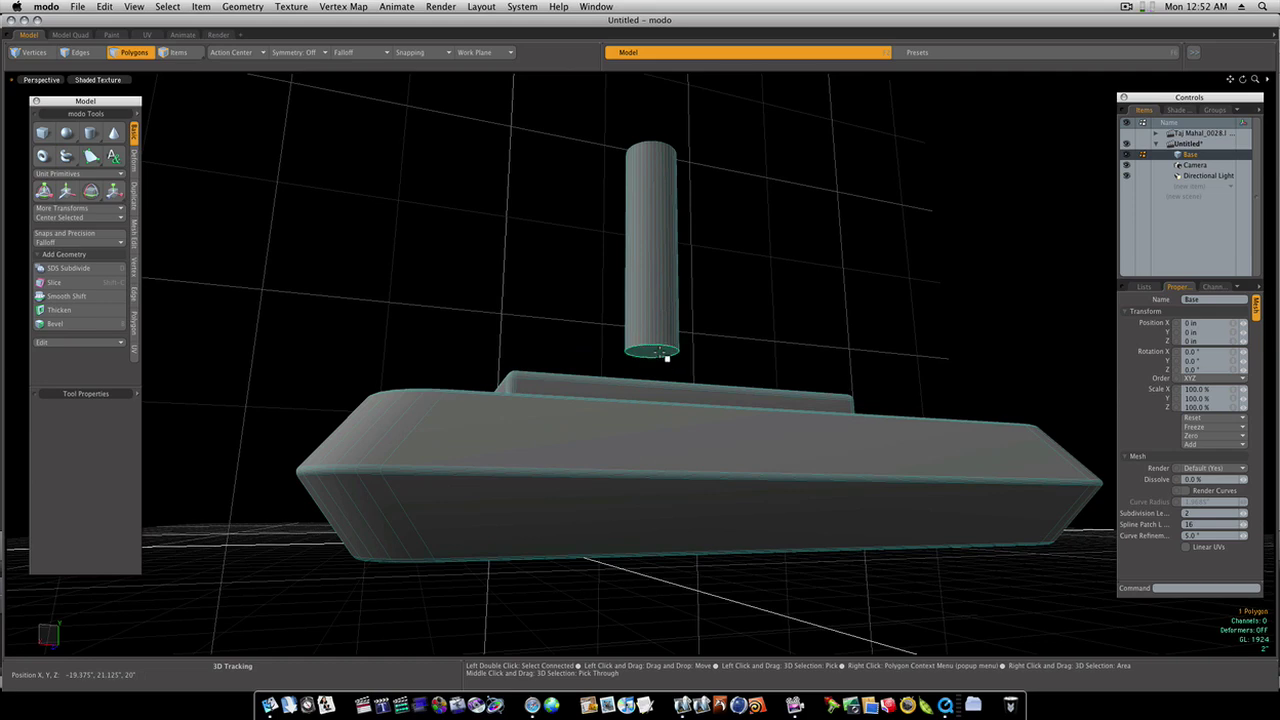
pyautogui.press('r')
pyautogui.moveTo(652, 352); pyautogui.dragTo(659, 401)
pyautogui.press('space')
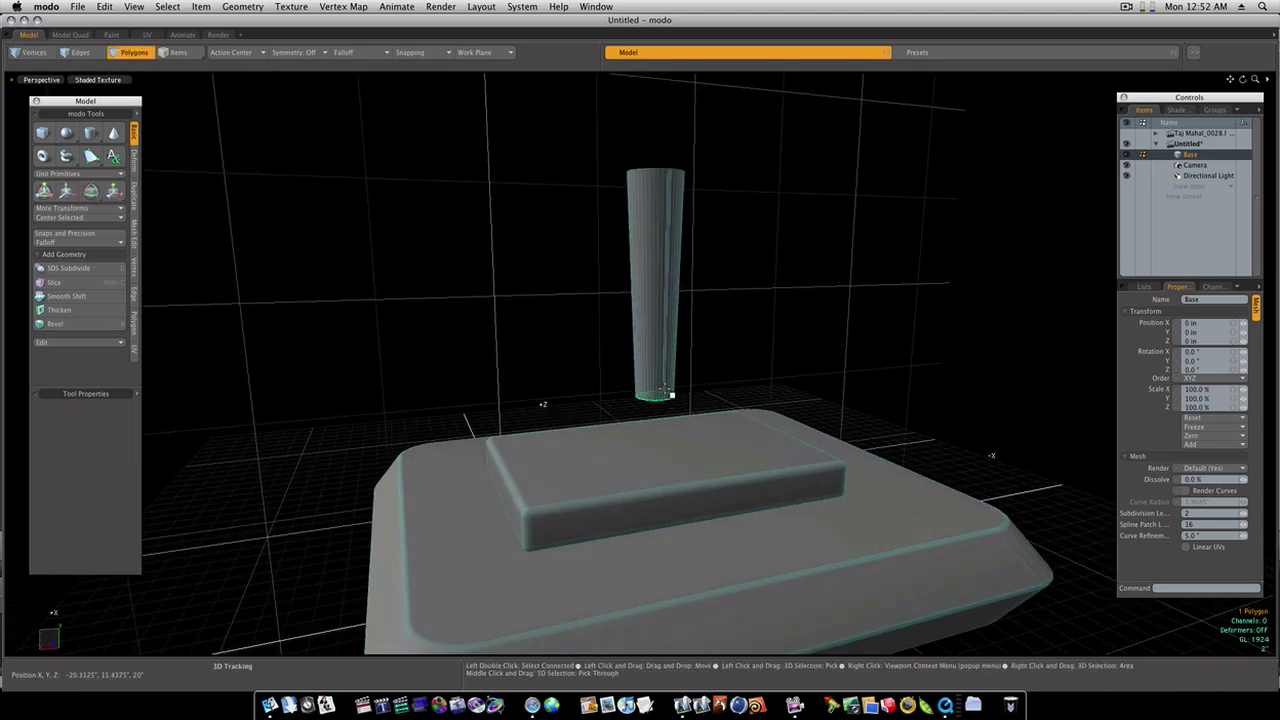
# Step: Scale the whole tapered shaft to about 92.5% in X and Z and 119.5% in Y, and lower it onto the upper box
pyautogui.doubleClick(661, 348)
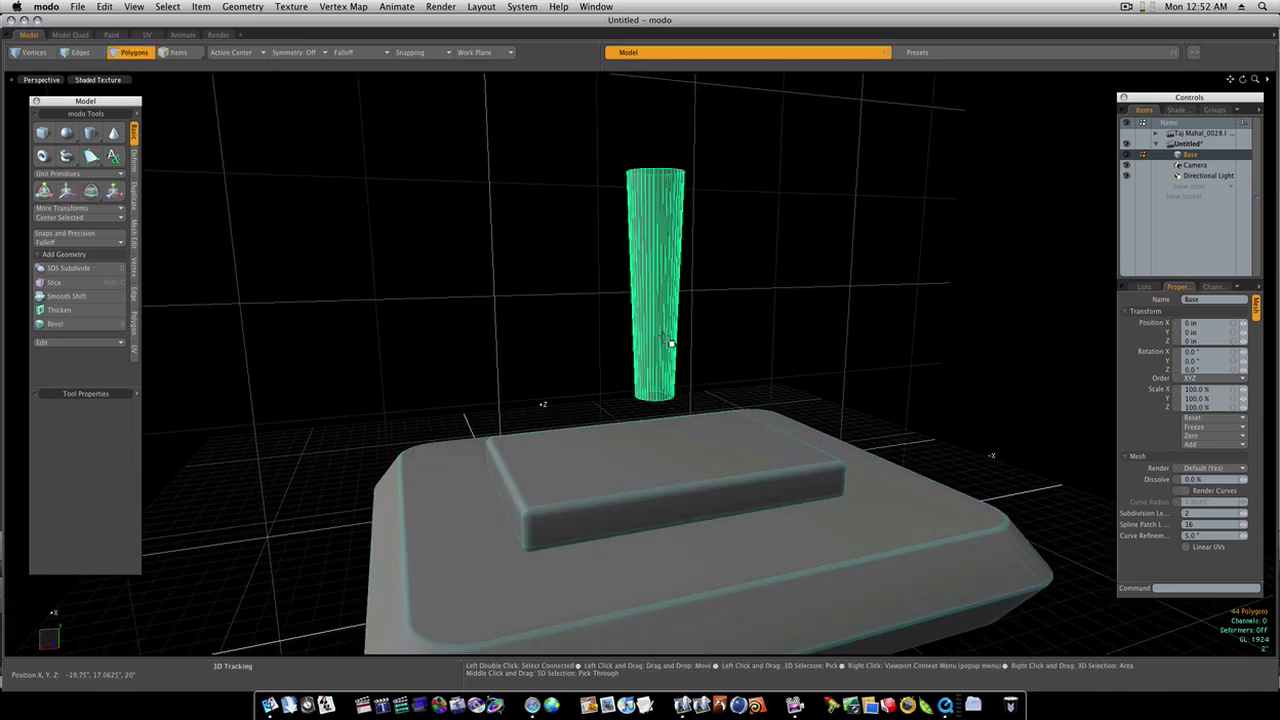
pyautogui.press('r')
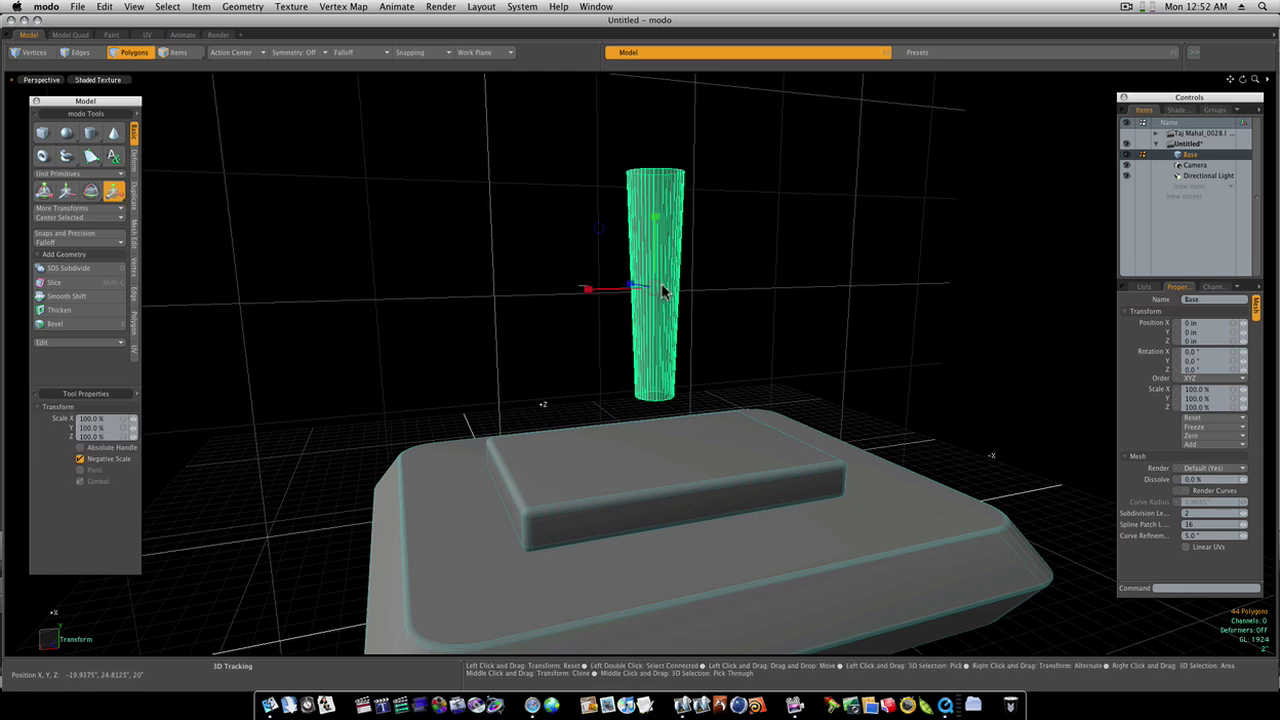
pyautogui.moveTo(661, 290); pyautogui.dragTo(652, 289)
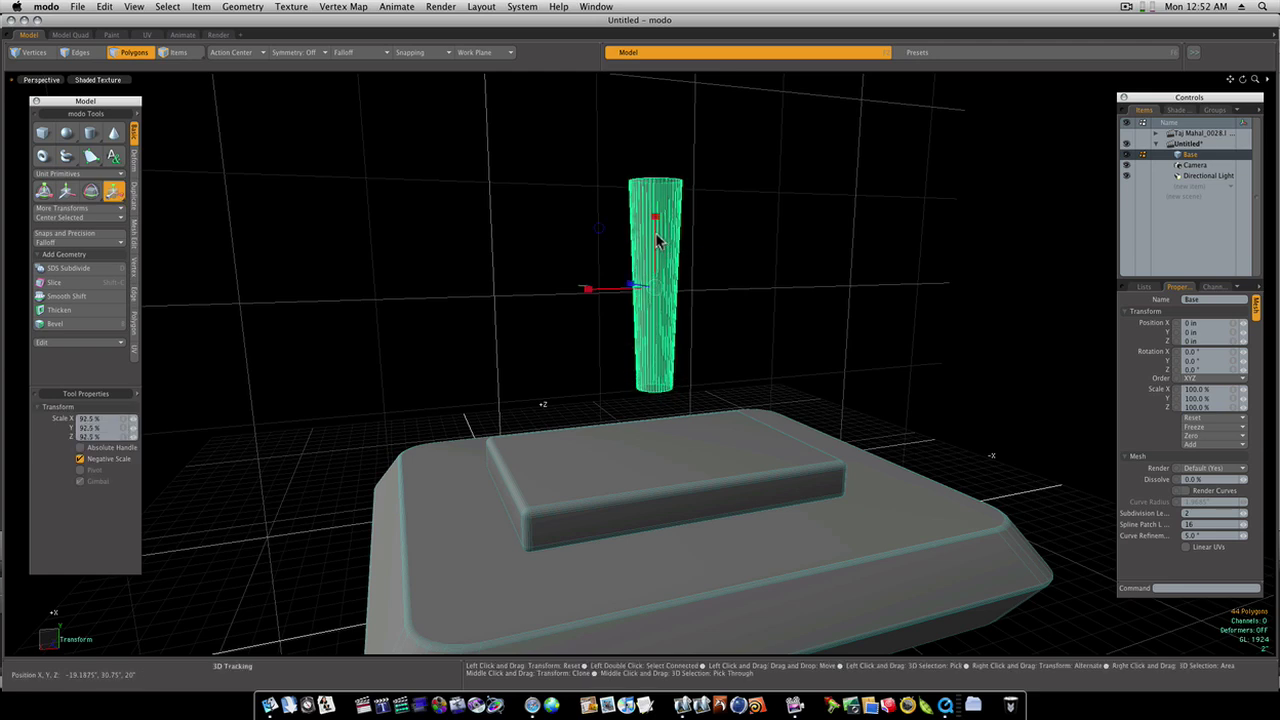
pyautogui.moveTo(654, 216); pyautogui.dragTo(654, 198)
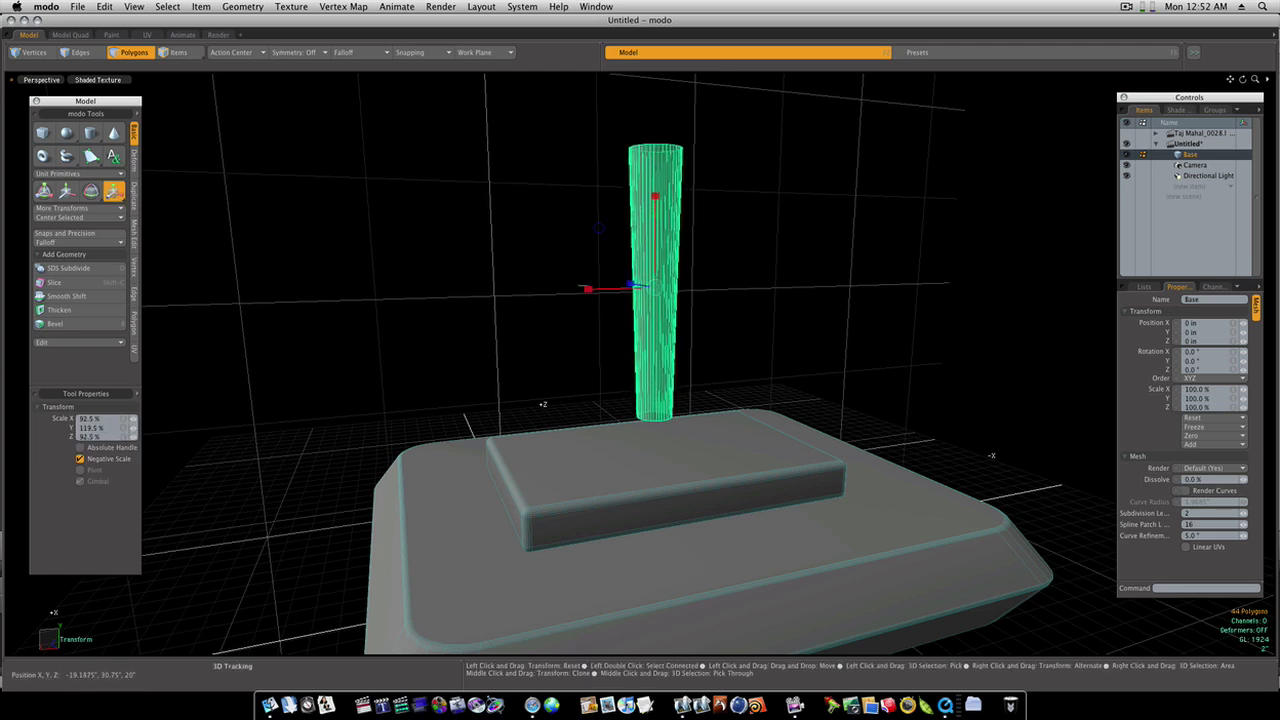
pyautogui.press('w')
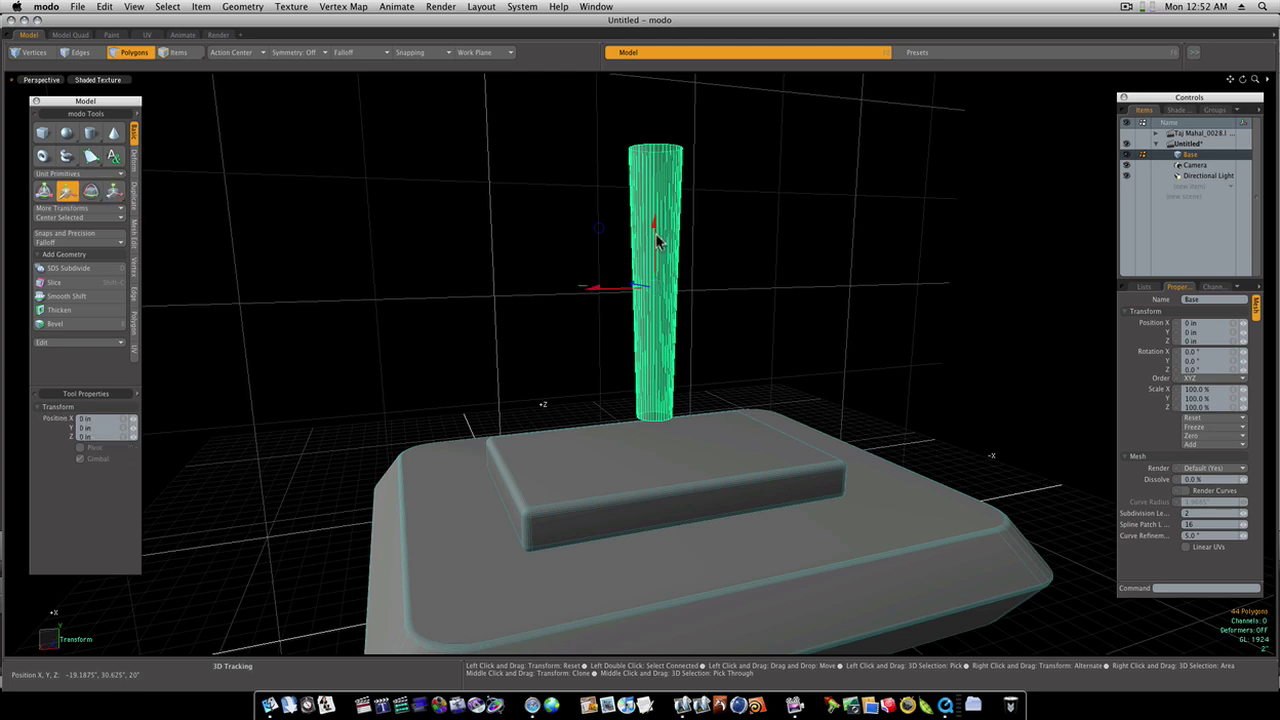
pyautogui.moveTo(600, 288); pyautogui.dragTo(600, 346)
pyautogui.press('Escape')
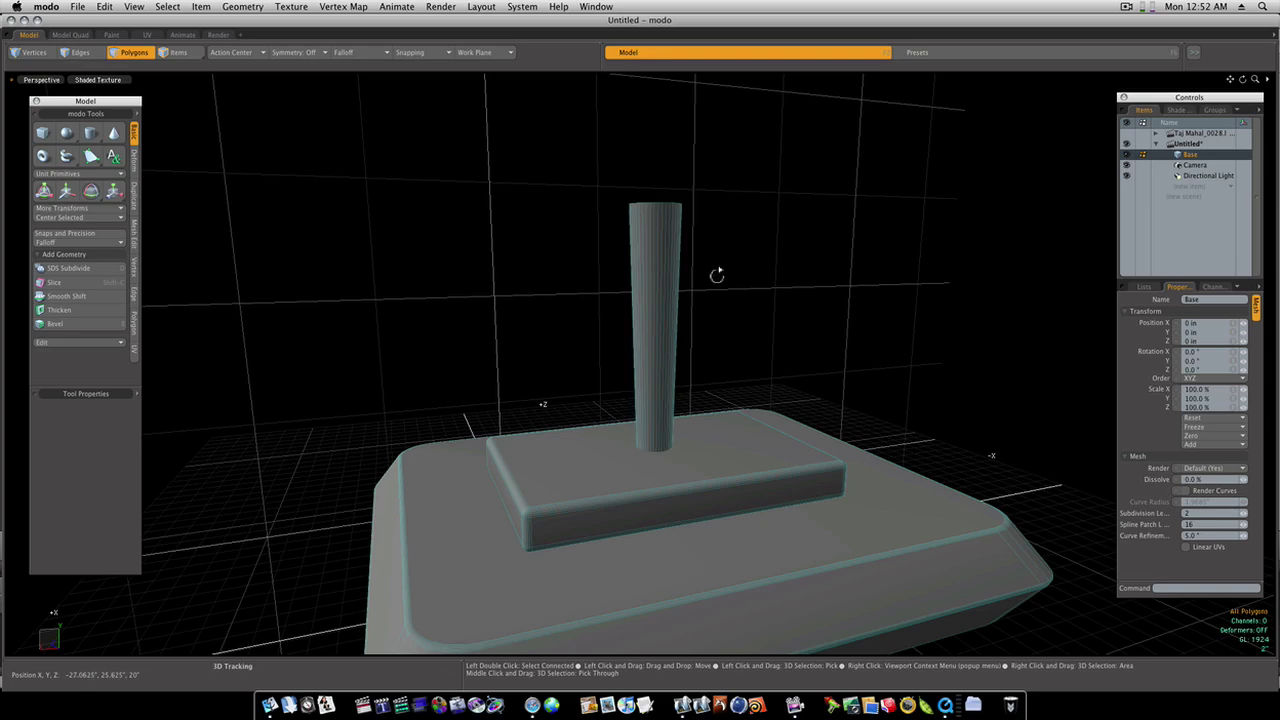
# Step: Add a sphere primitive of about 5.2 in radius centred on the shaft and raise it to the shaft's upper end
pyautogui.keyDown('alt'); pyautogui.moveTo(717, 275); pyautogui.dragTo(423, 374); pyautogui.keyUp('alt')
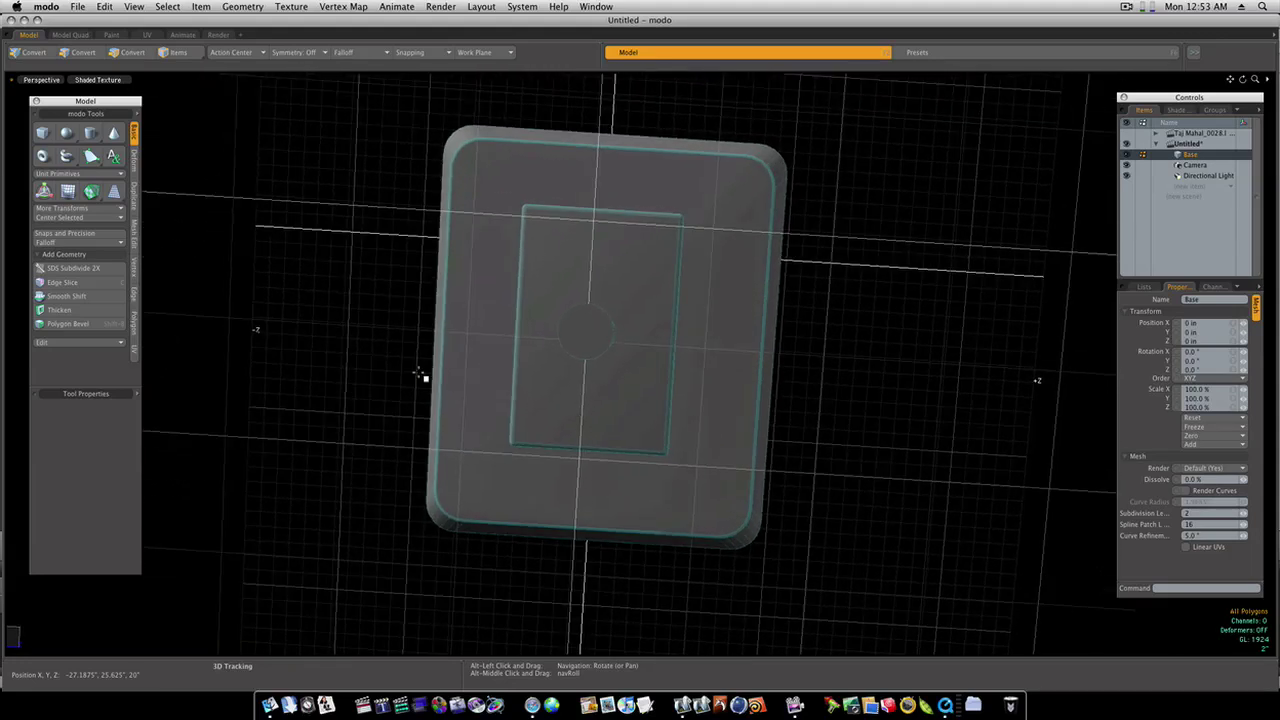
pyautogui.click(78, 133)
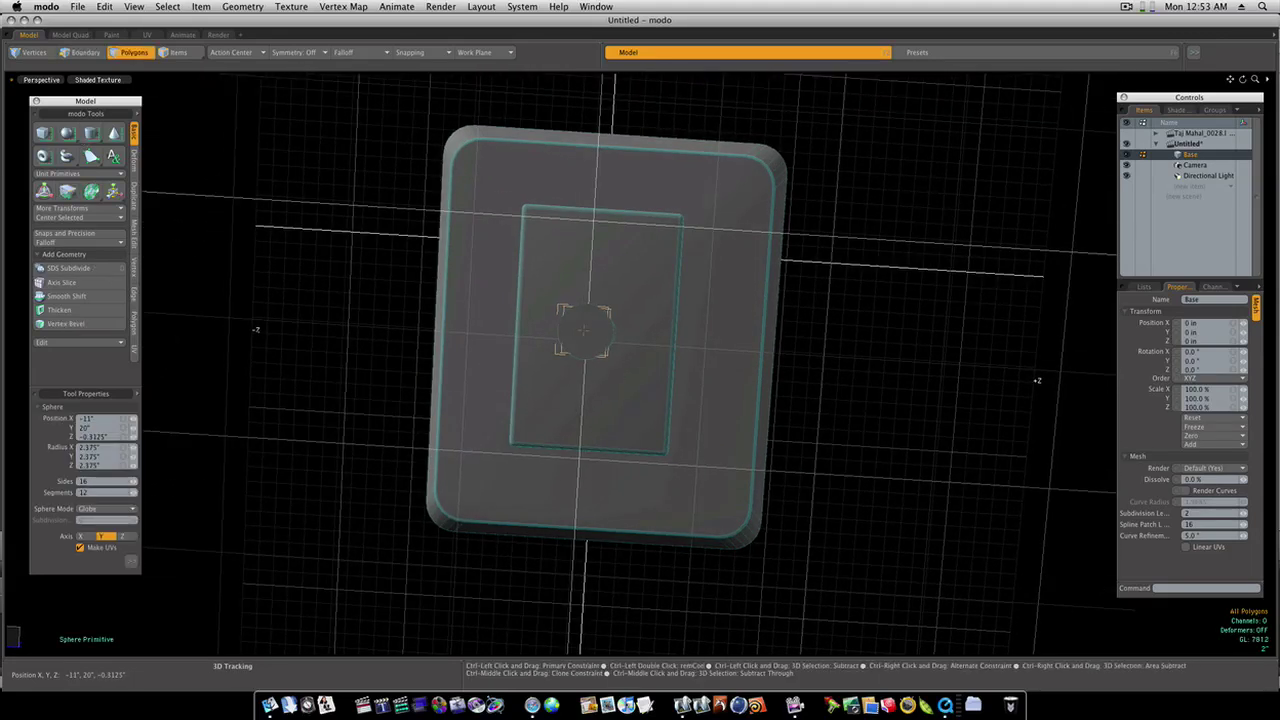
pyautogui.keyDown('ctrl'); pyautogui.moveTo(606, 332); pyautogui.dragTo(634, 334); pyautogui.keyUp('ctrl')
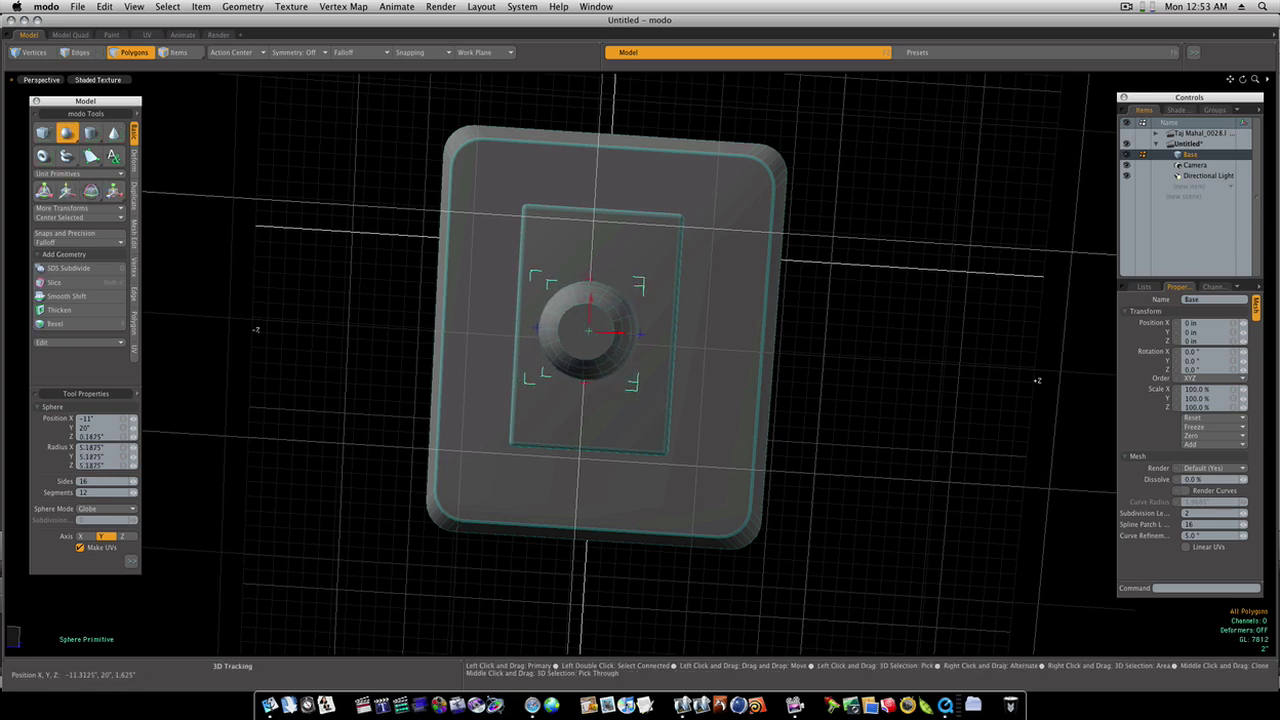
pyautogui.keyDown('alt'); pyautogui.moveTo(591, 380); pyautogui.dragTo(608, 331); pyautogui.keyUp('alt')
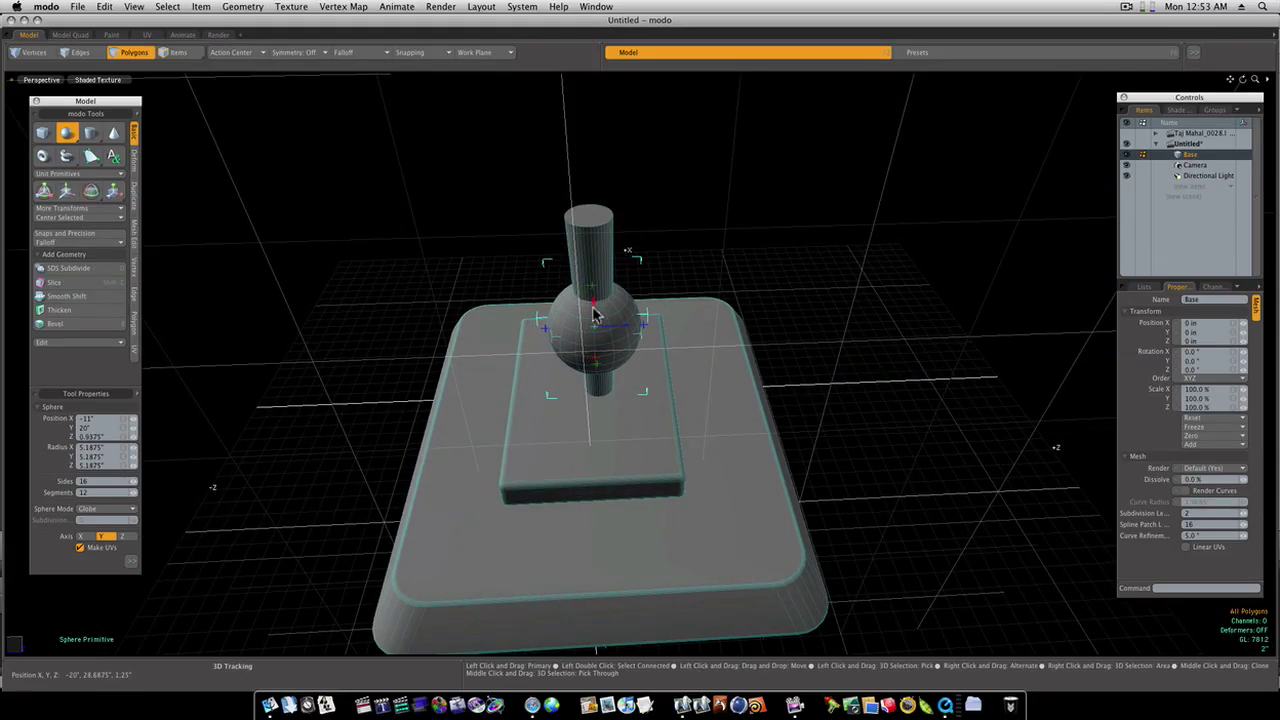
pyautogui.moveTo(593, 305); pyautogui.dragTo(587, 173)
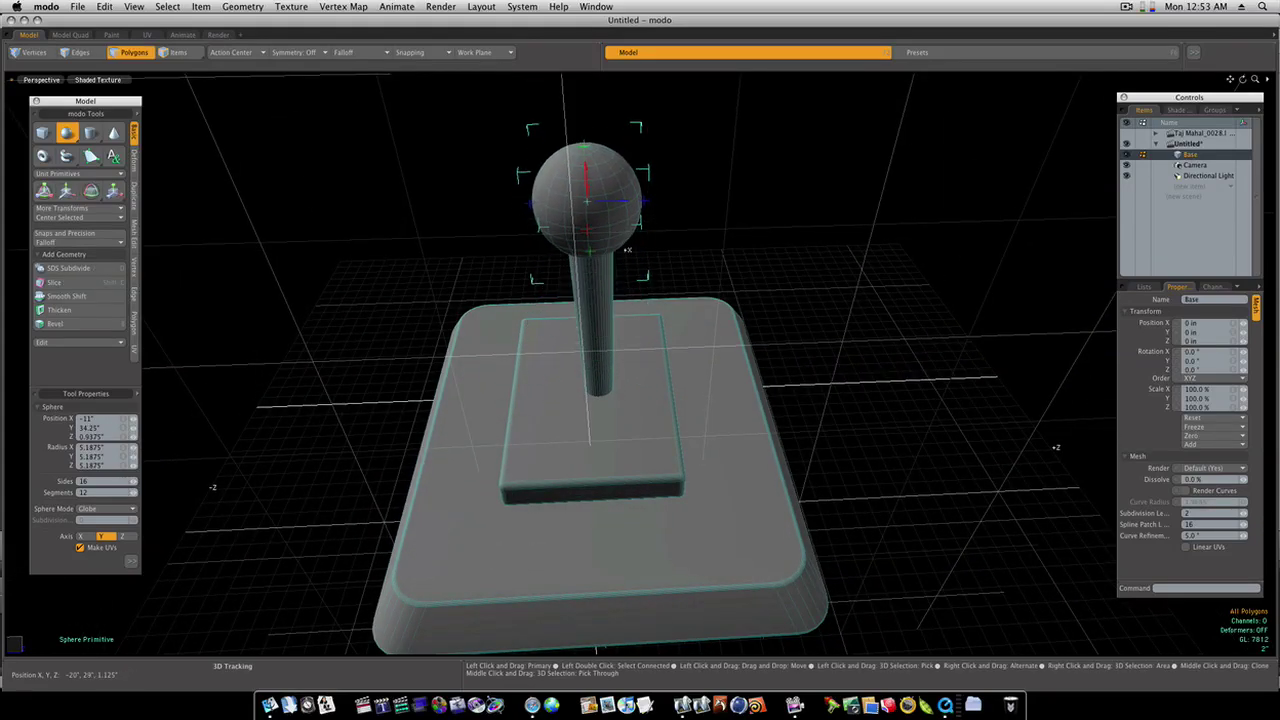
pyautogui.keyDown('alt'); pyautogui.moveTo(661, 351); pyautogui.dragTo(313, 479); pyautogui.keyUp('alt')
pyautogui.press('space')
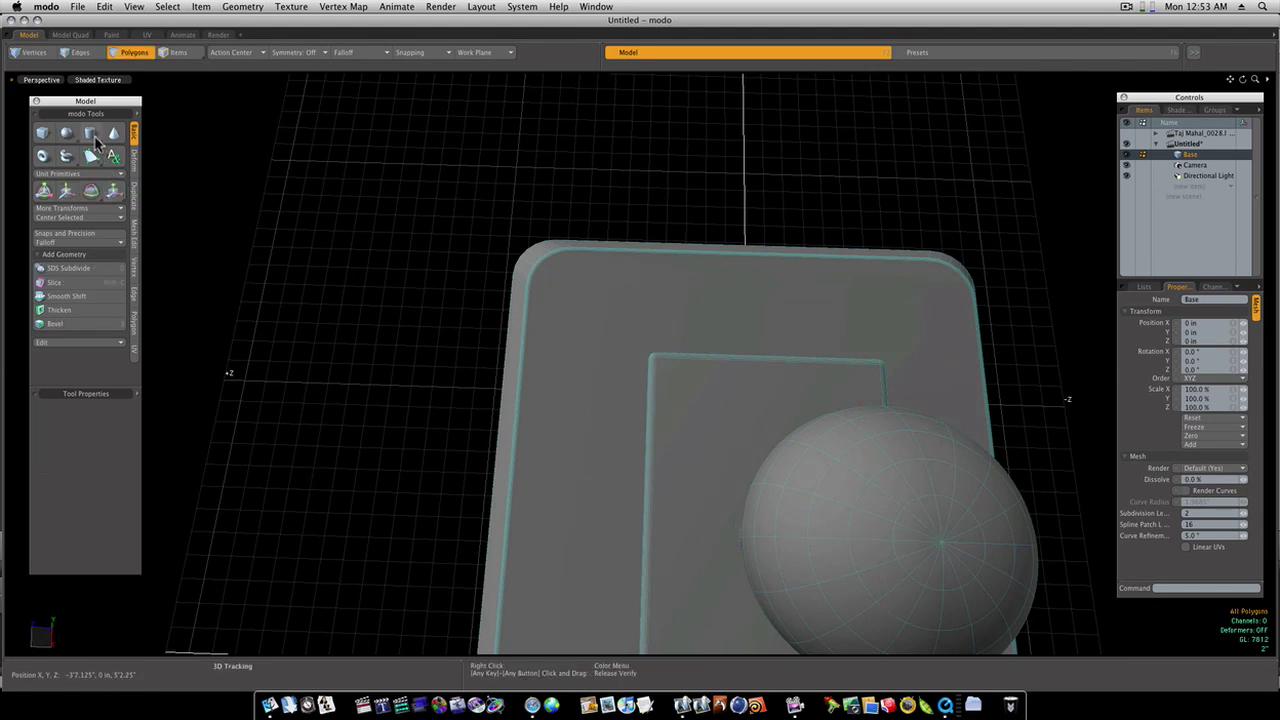
# Step: Add a cylinder of about 3.8 in radius and 5.3 in height at a rounded corner of the base block's top face
pyautogui.click(91, 133)
pyautogui.keyDown('alt'); pyautogui.moveTo(637, 366); pyautogui.dragTo(654, 395); pyautogui.keyUp('alt')
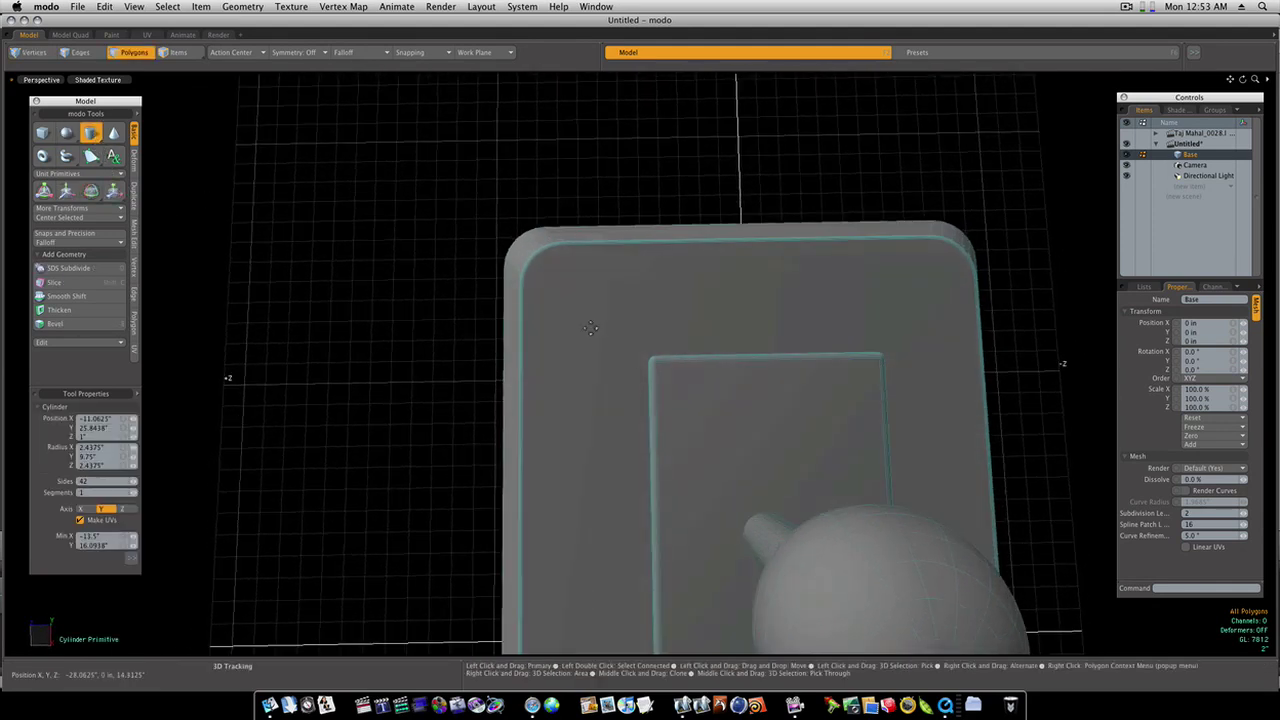
pyautogui.click(561, 280)
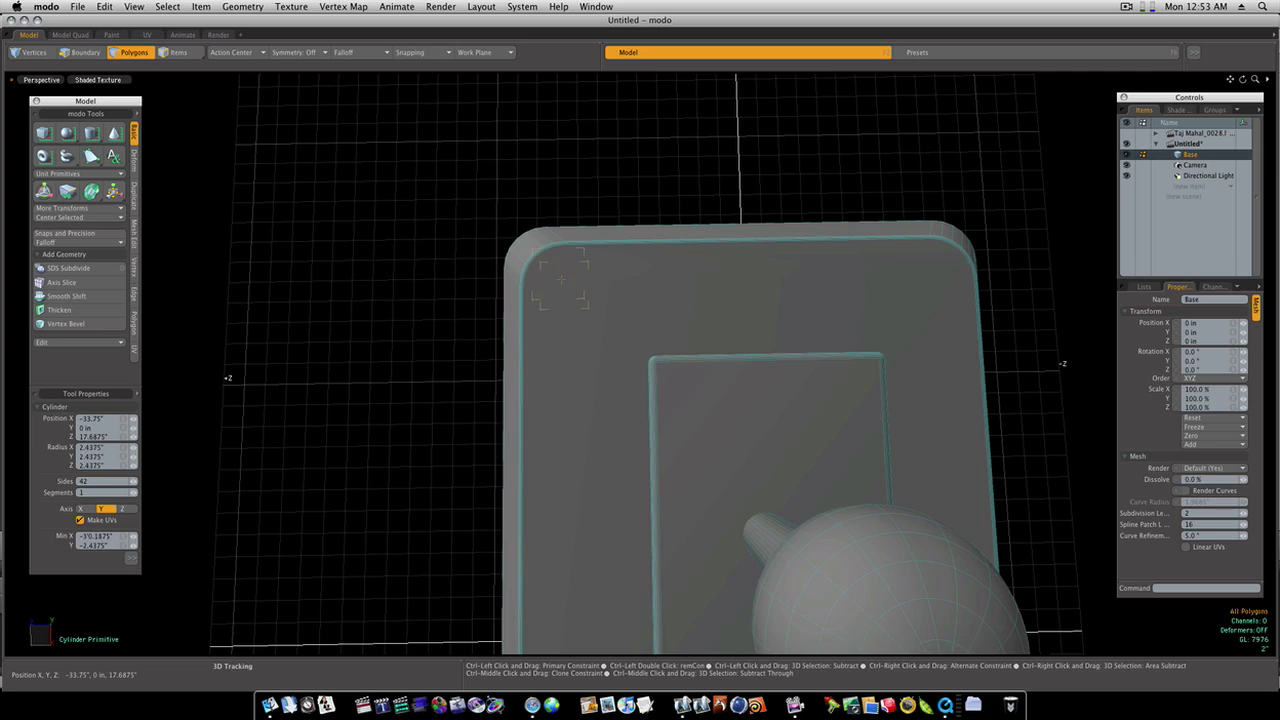
pyautogui.keyDown('alt'); pyautogui.moveTo(557, 289); pyautogui.dragTo(580, 430); pyautogui.keyUp('alt')
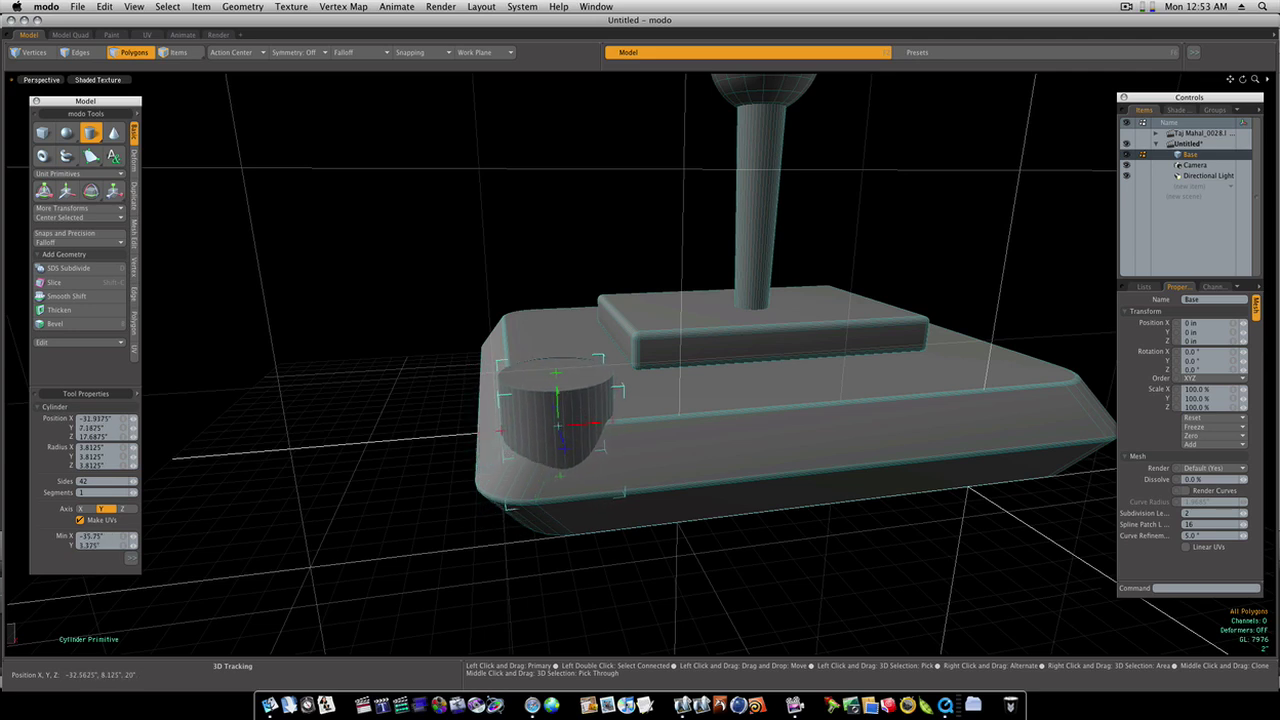
pyautogui.moveTo(560, 382); pyautogui.dragTo(560, 403)
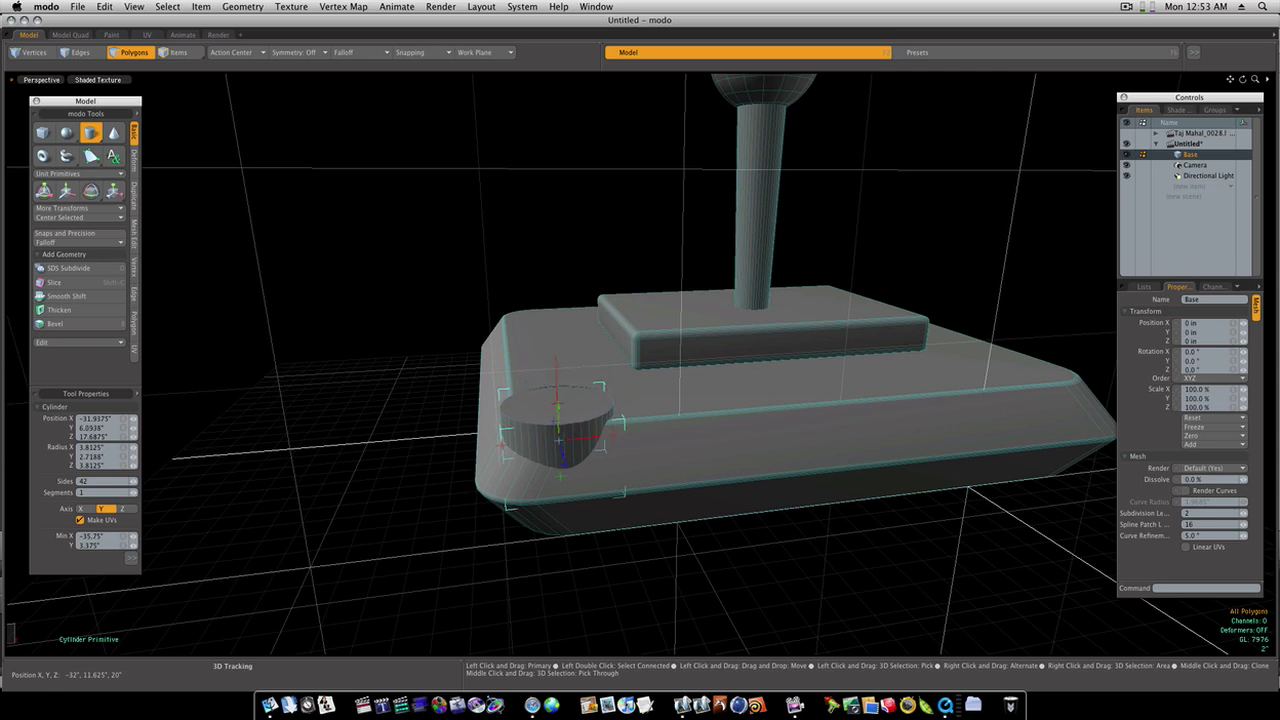
pyautogui.keyDown('alt'); pyautogui.moveTo(580, 466); pyautogui.dragTo(558, 535); pyautogui.keyUp('alt')
pyautogui.keyDown('alt'); pyautogui.moveTo(557, 457); pyautogui.dragTo(554, 494); pyautogui.keyUp('alt')
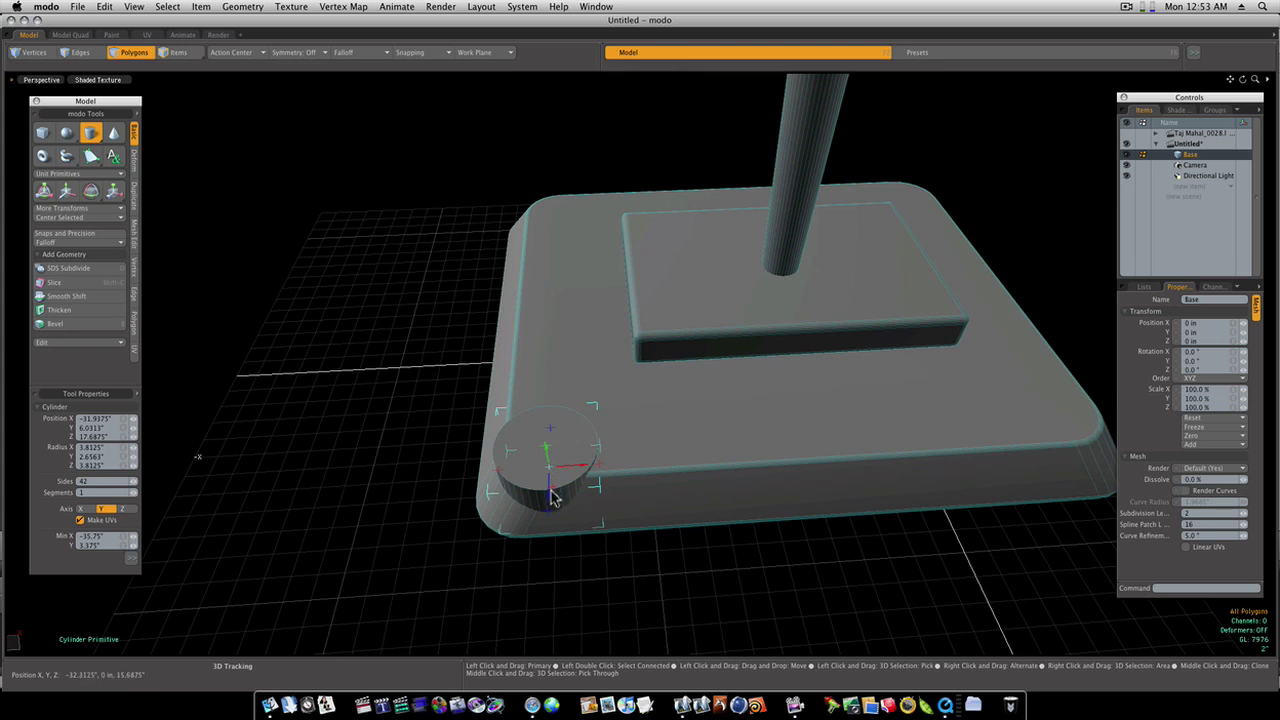
pyautogui.press('q')
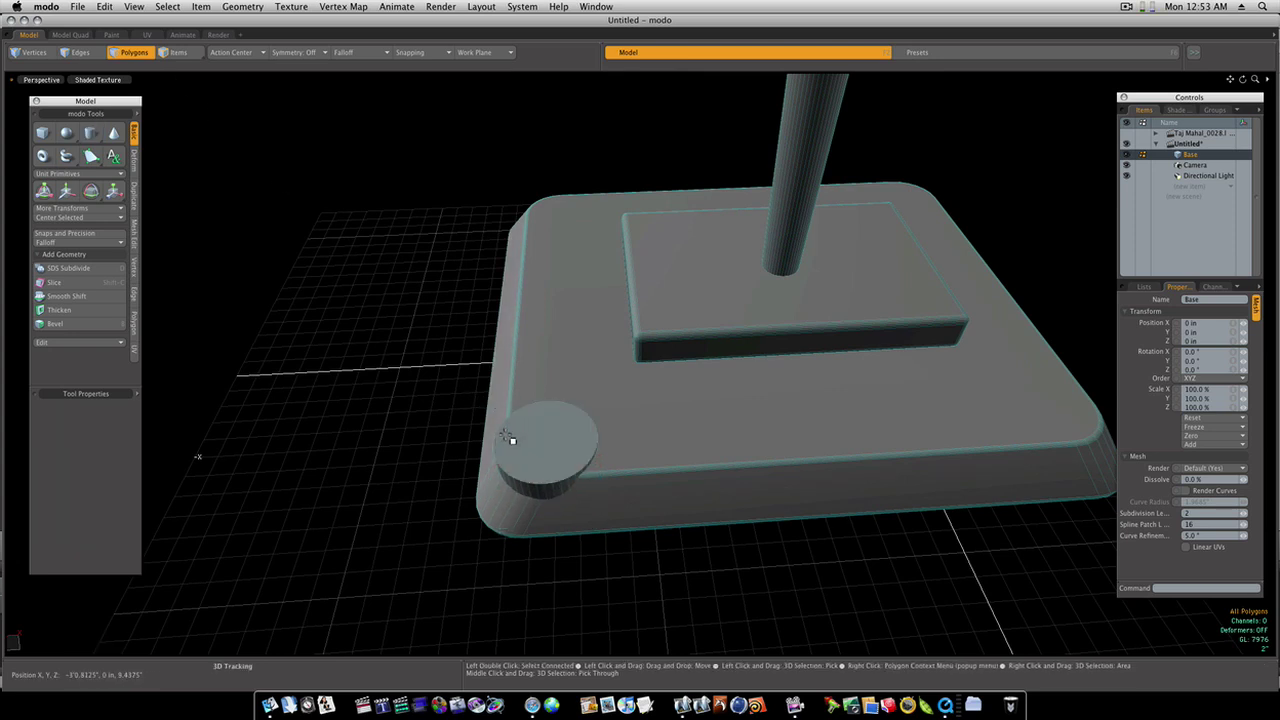
# Step: Bevel the corner cylinder's top polygon with a 0.5 in inset, followed by a second bevel with a 0.5 in shift
pyautogui.click(512, 445)
pyautogui.press('b')
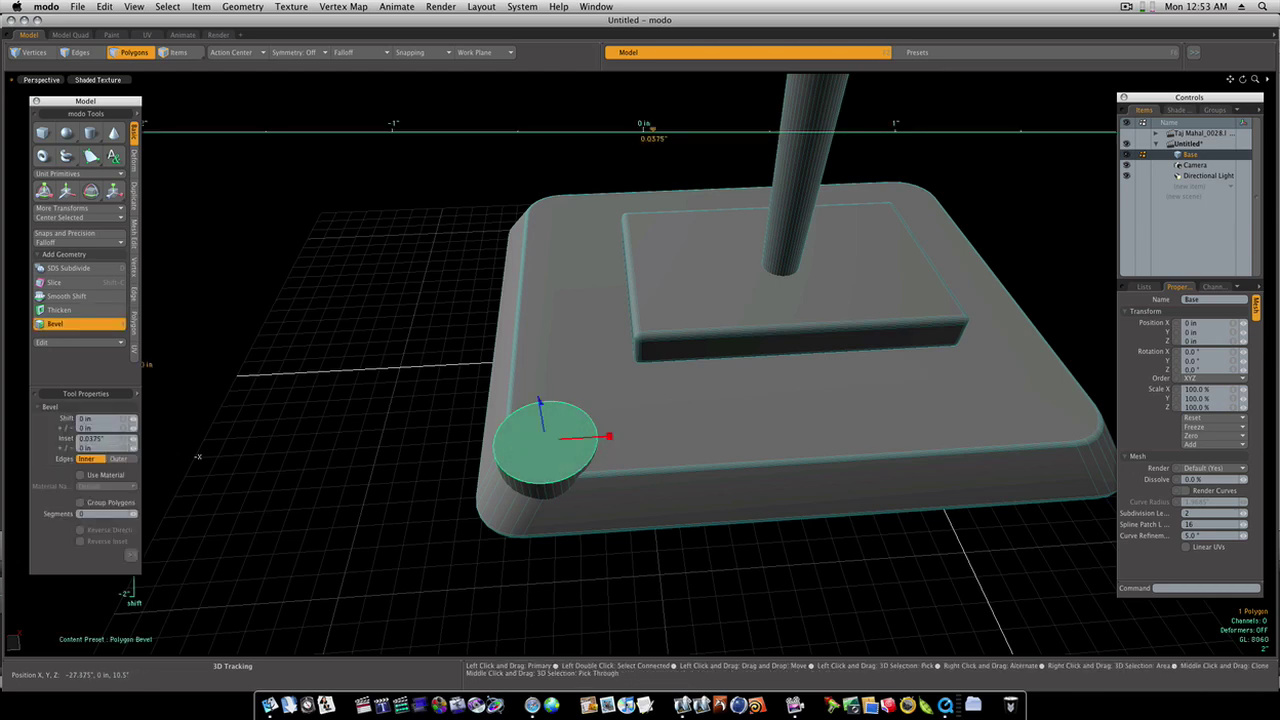
pyautogui.moveTo(650, 128); pyautogui.dragTo(700, 128)
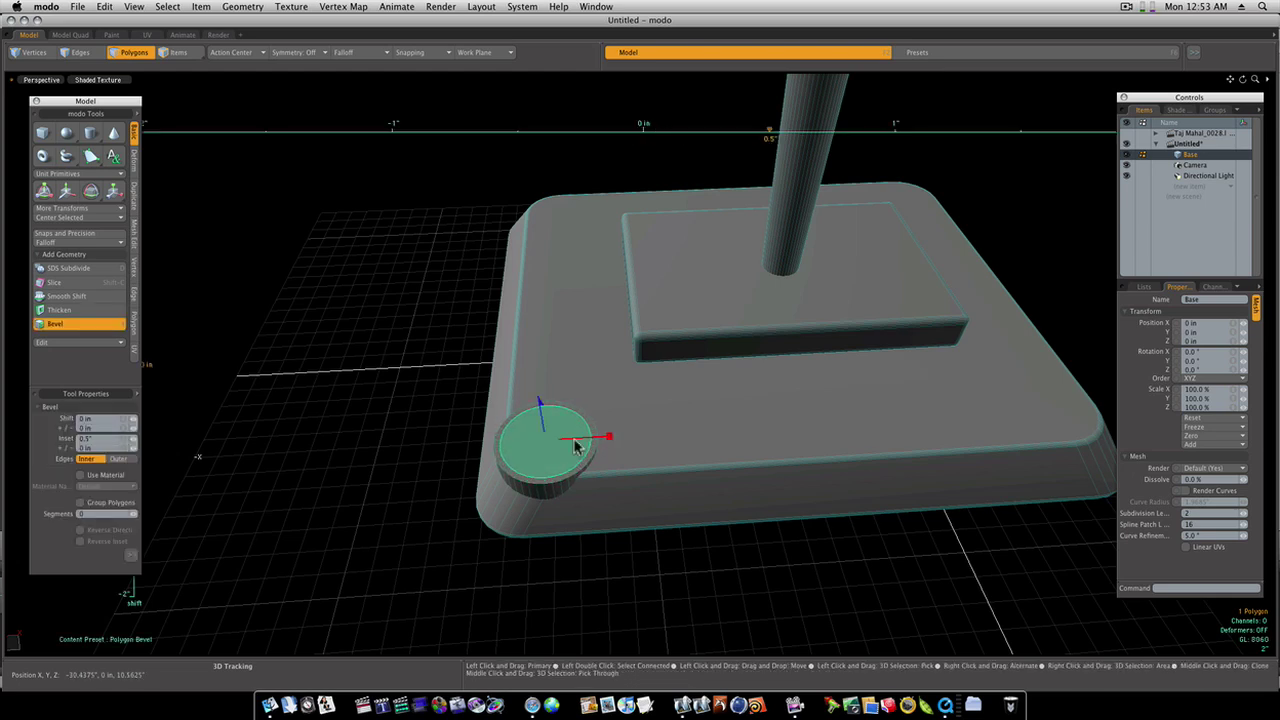
pyautogui.press('shift')
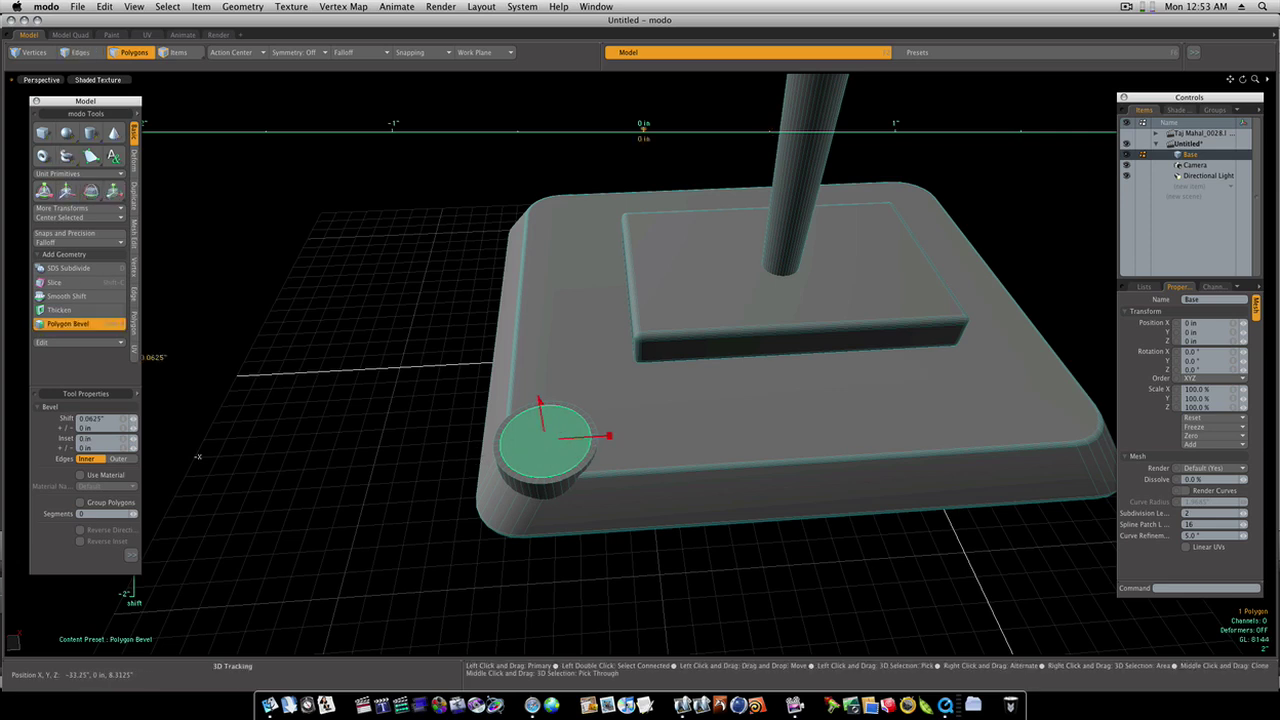
pyautogui.moveTo(549, 420); pyautogui.dragTo(549, 370)
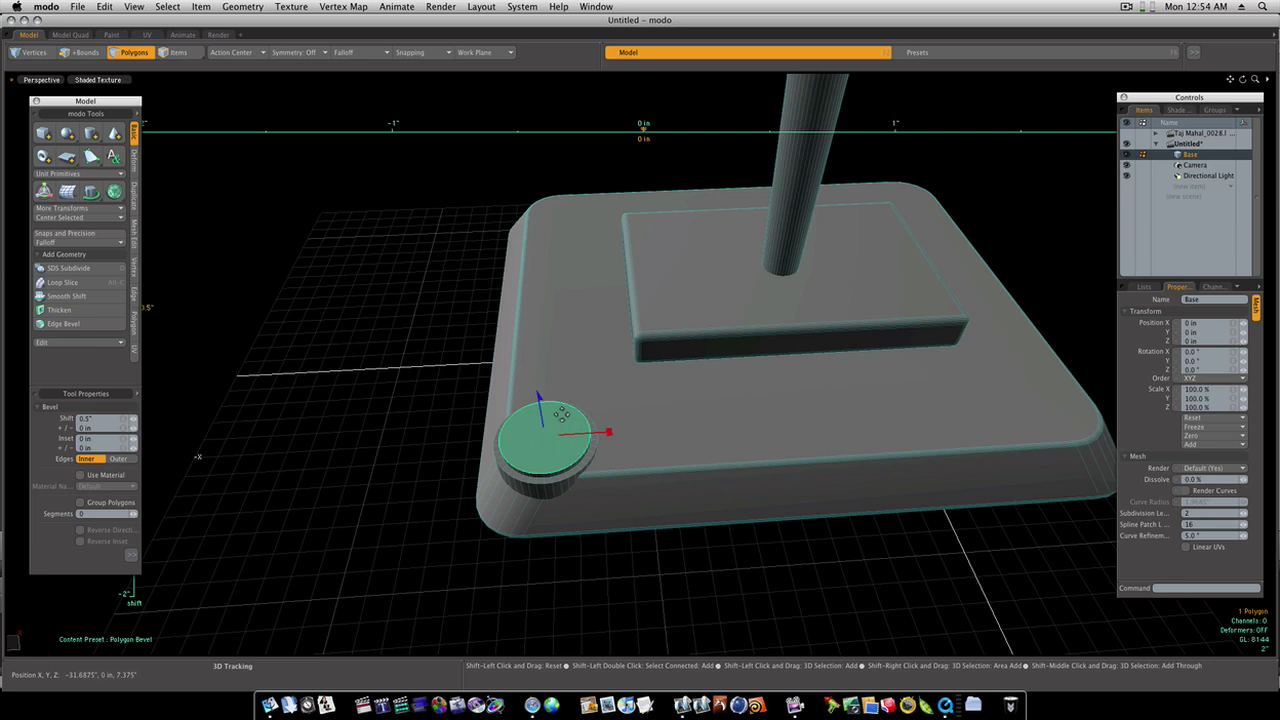
# Step: Inset the corner button's top polygon with a new bevel, and raise it with another bevel of about 0.94 in shift
pyautogui.moveTo(603, 437); pyautogui.dragTo(641, 437)
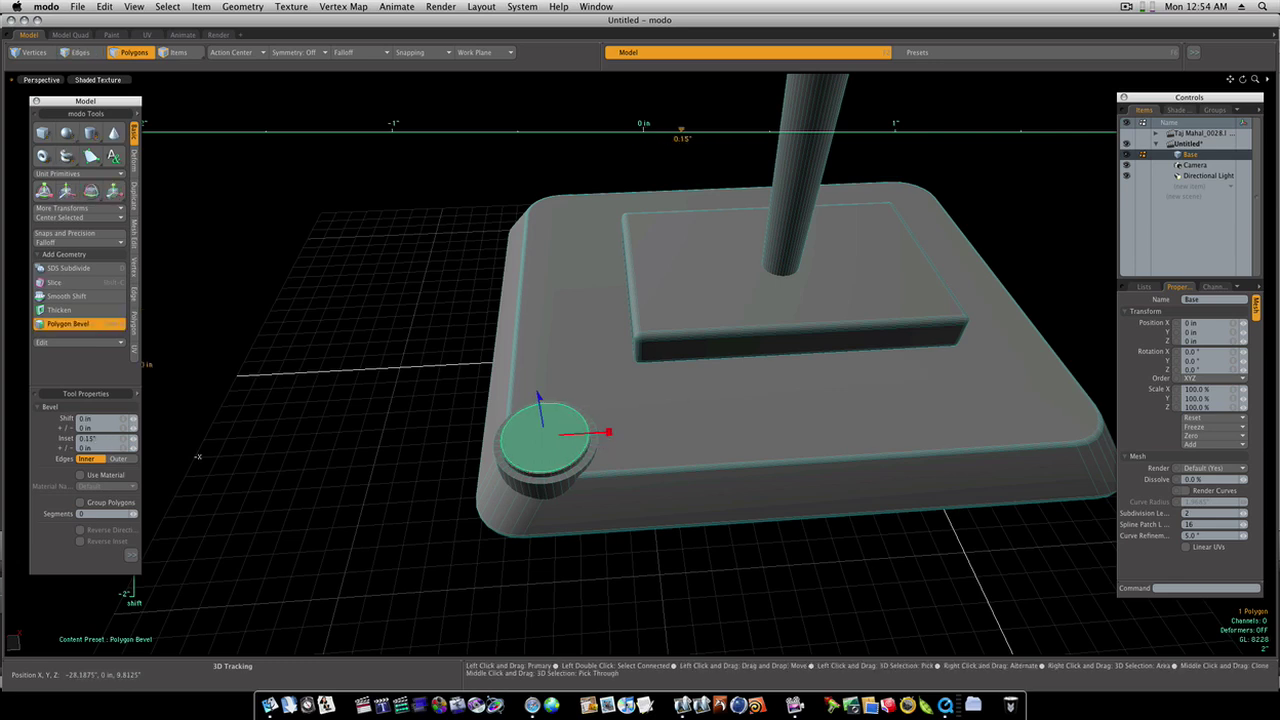
pyautogui.press('shift')
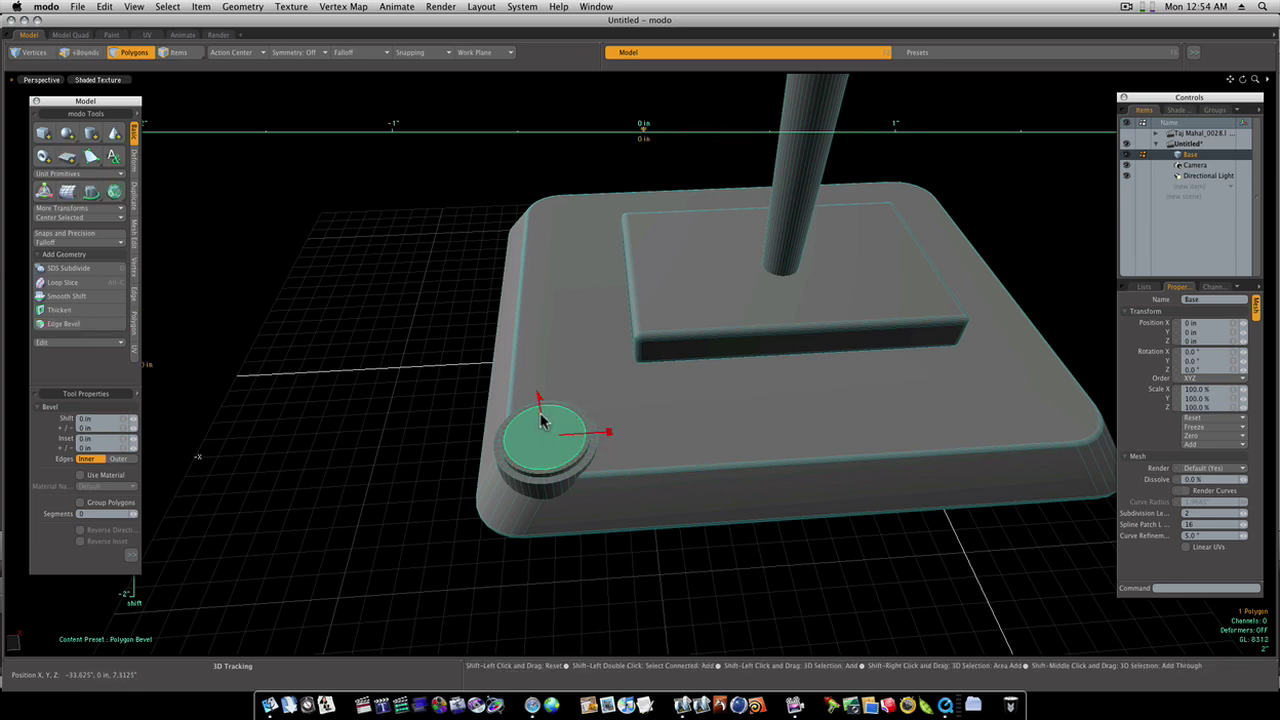
pyautogui.keyDown('shift'); pyautogui.moveTo(541, 420); pyautogui.dragTo(541, 410); pyautogui.keyUp('shift')
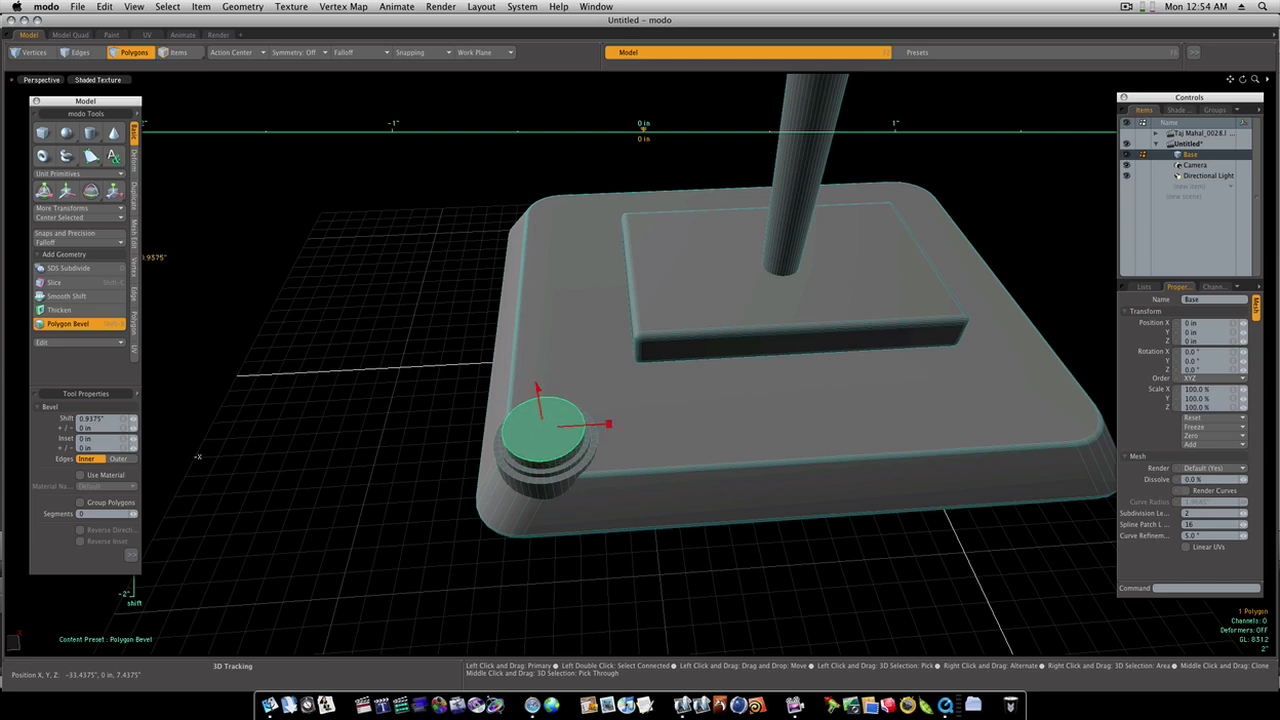
pyautogui.press('space')
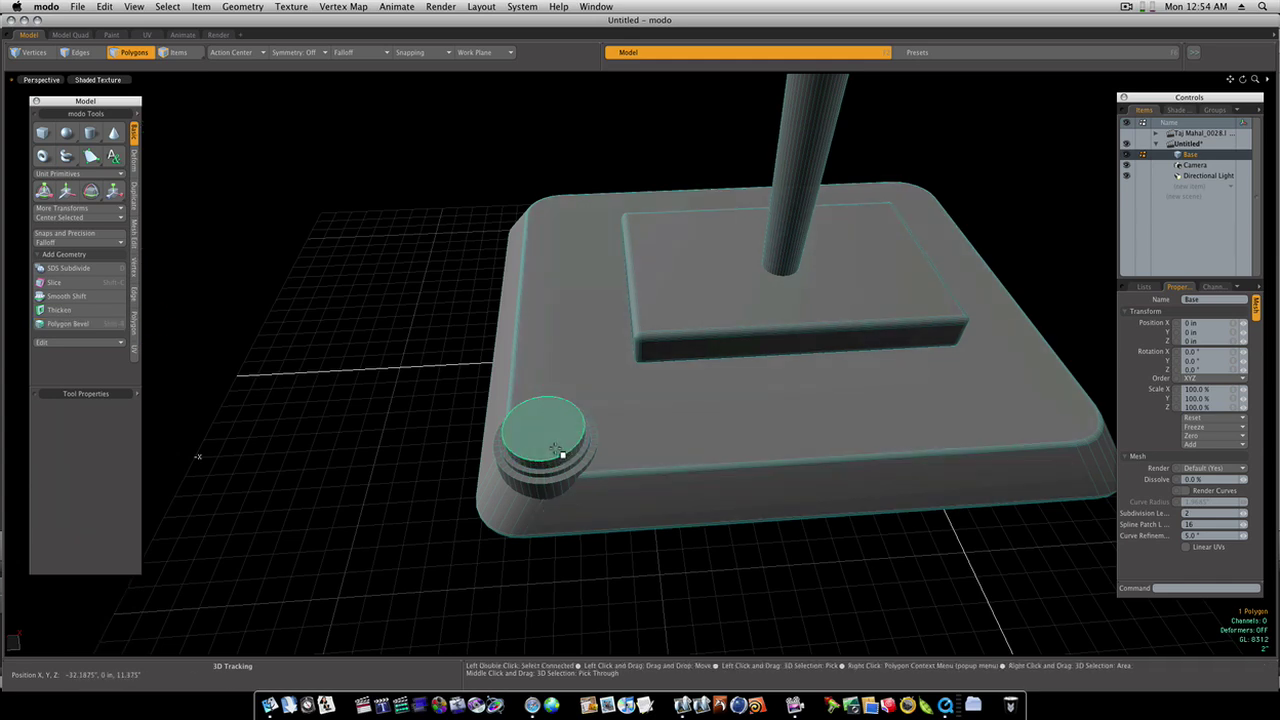
# Step: Clone the whole corner button about 33.6 in along negative Z to the base's neighbouring corner
pyautogui.doubleClick(560, 452)
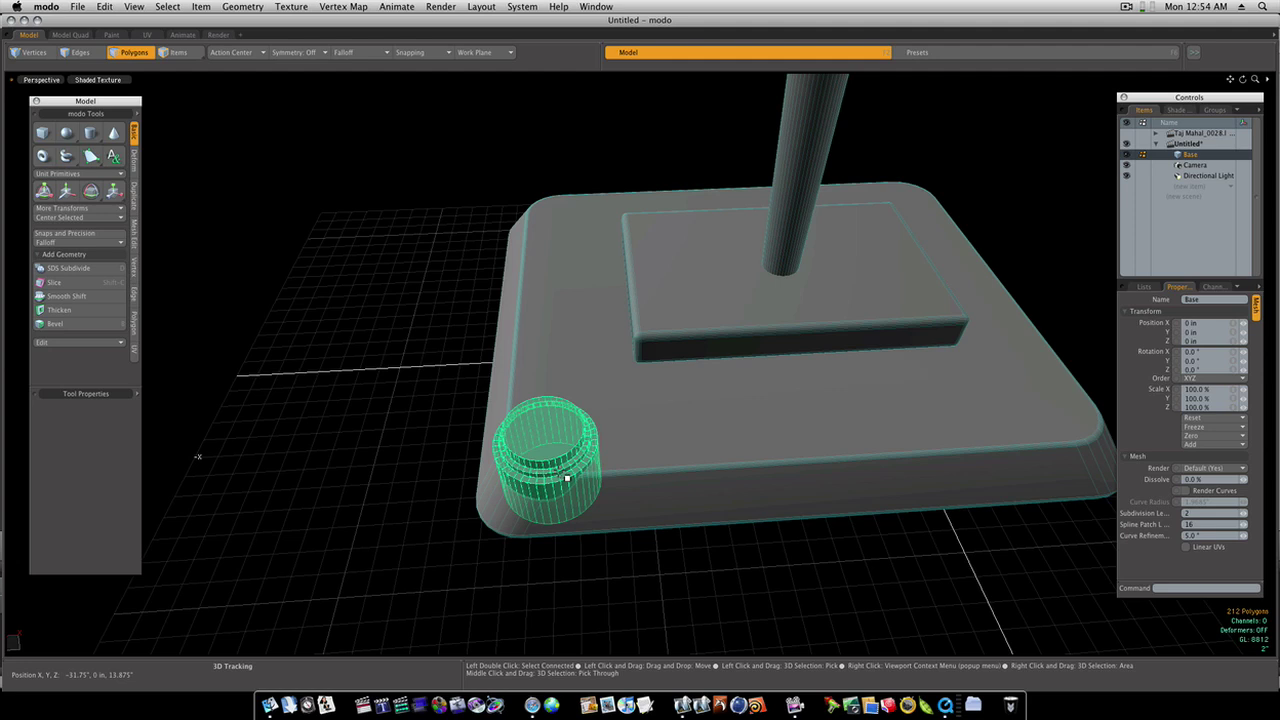
pyautogui.press('w')
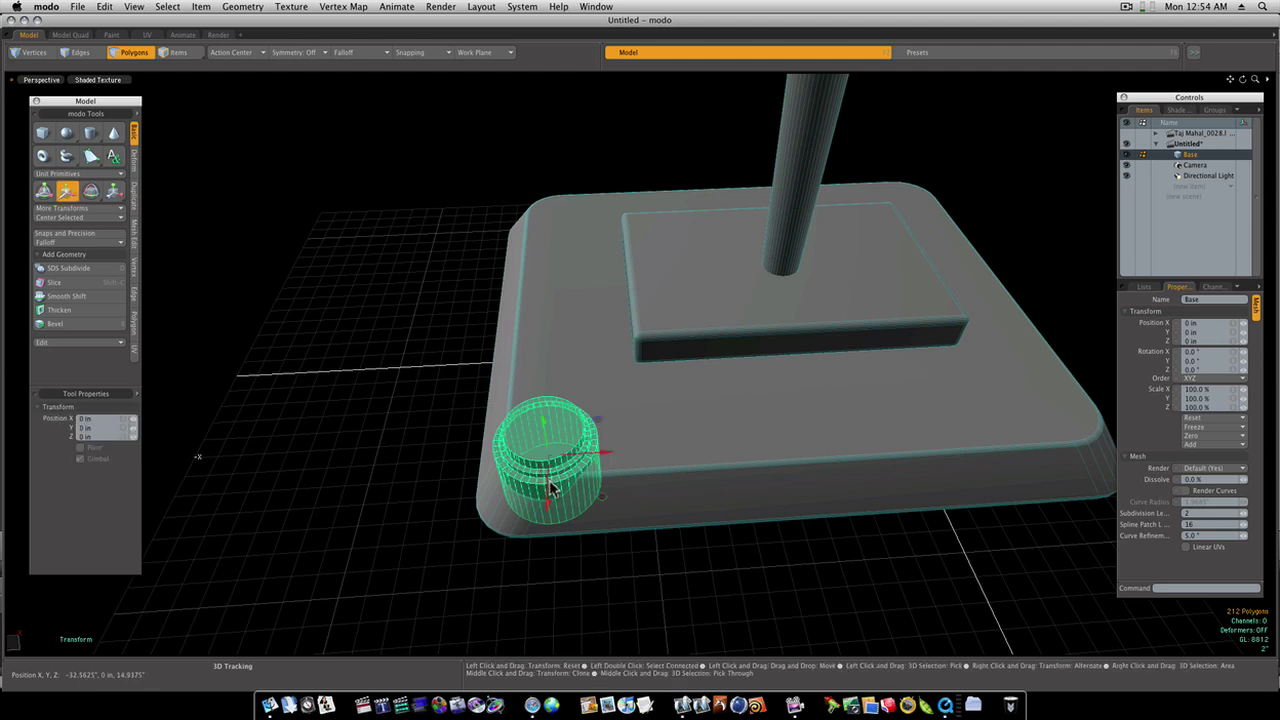
pyautogui.moveTo(565, 477); pyautogui.dragTo(570, 261, button='middle')
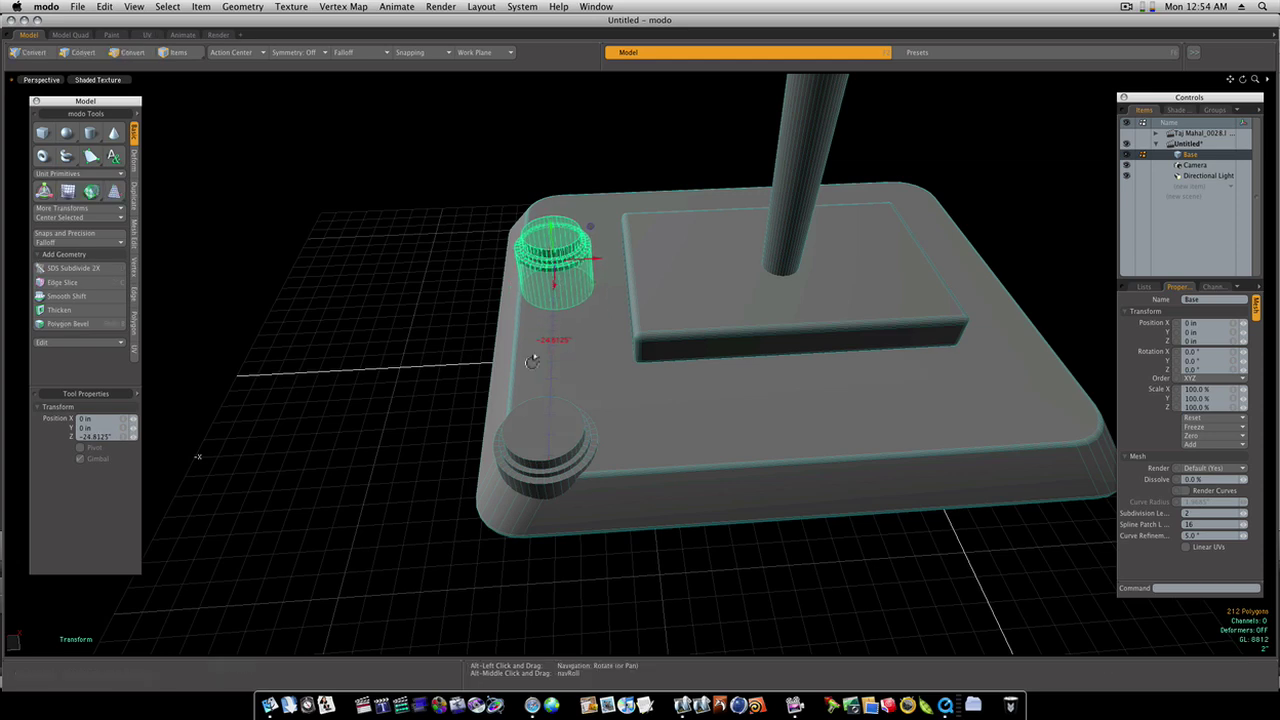
pyautogui.keyDown('alt'); pyautogui.moveTo(534, 358); pyautogui.dragTo(701, 458); pyautogui.keyUp('alt')
pyautogui.moveTo(463, 464); pyautogui.dragTo(348, 467)
pyautogui.moveTo(268, 437); pyautogui.dragTo(271, 437)
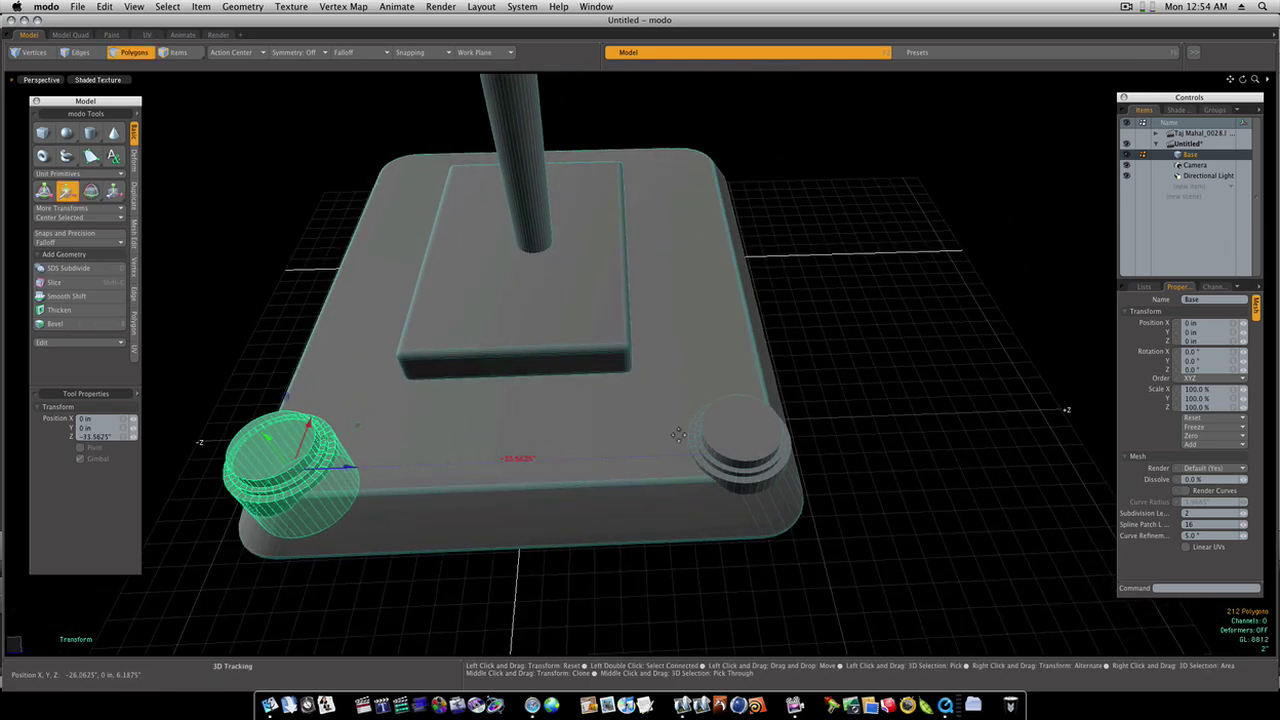
pyautogui.press('space')
pyautogui.click(822, 446)
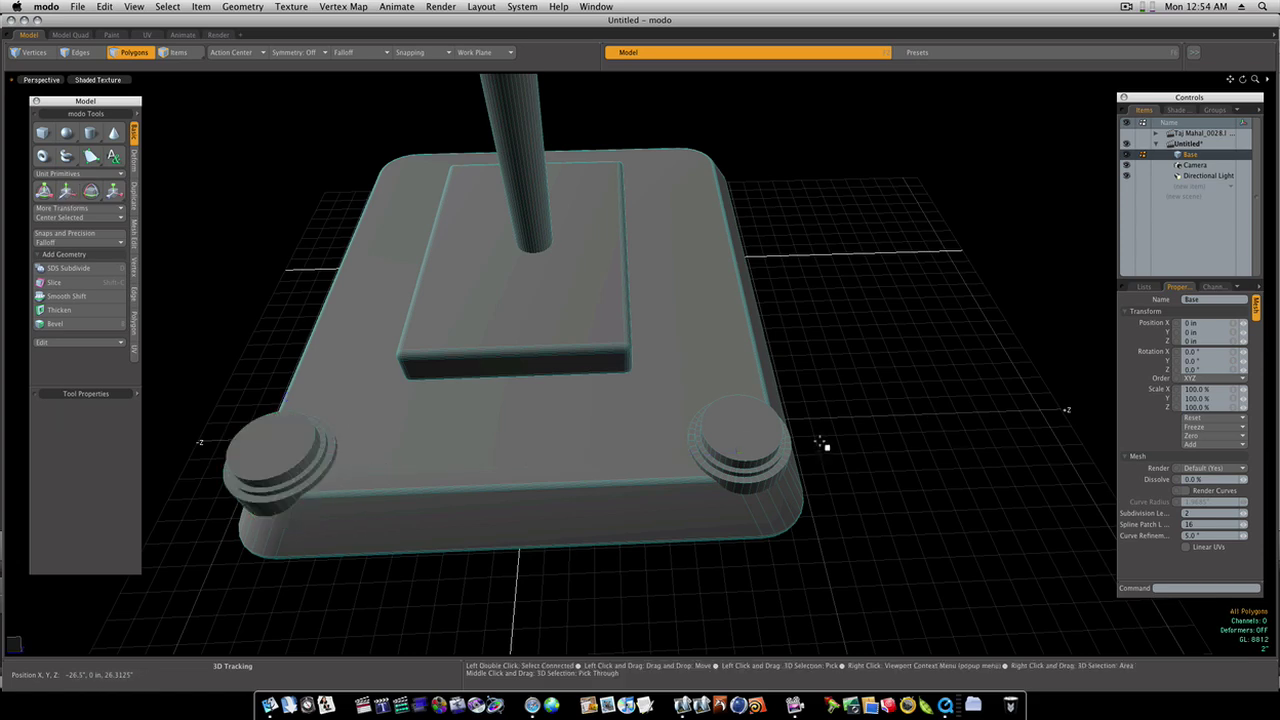
# Step: Move the copied button about 1.4 in along positive Z to sit it on the base's corner
pyautogui.keyDown('alt'); pyautogui.moveTo(736, 500); pyautogui.dragTo(625, 412); pyautogui.keyUp('alt')
pyautogui.doubleClick(571, 437)
pyautogui.press('w')
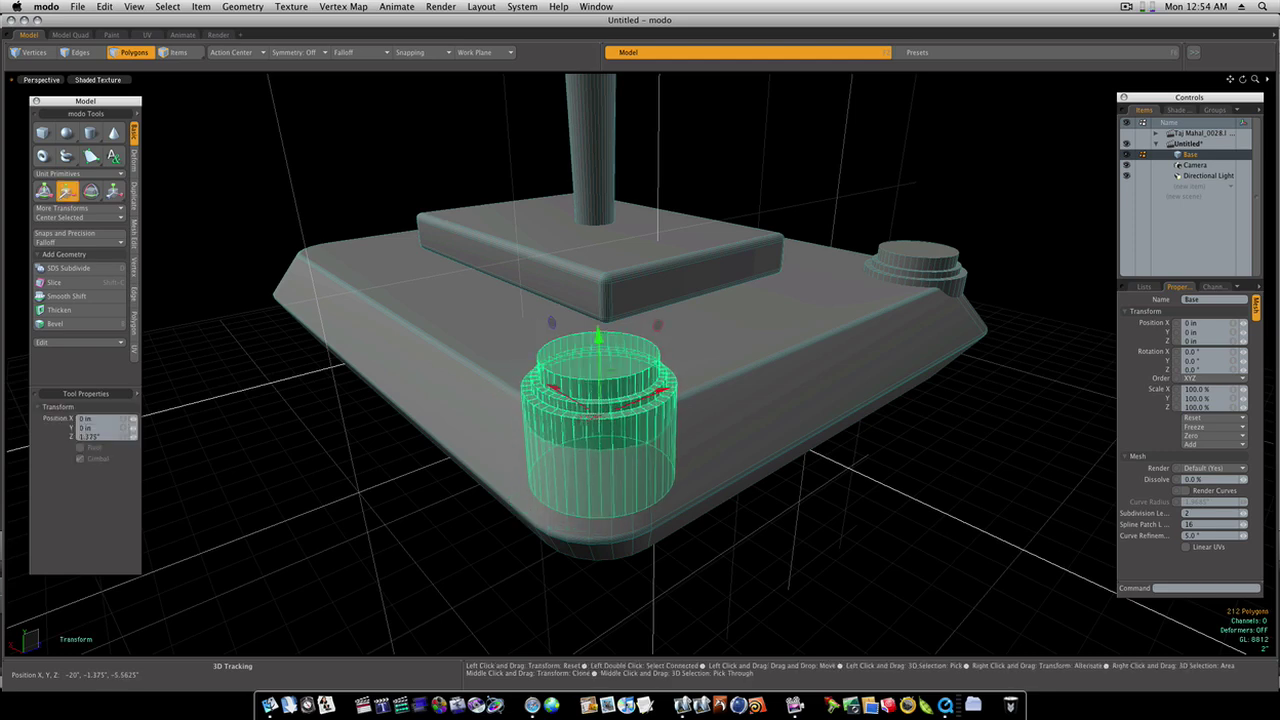
pyautogui.press('space')
pyautogui.click(843, 473)
# Step: Load the Headphones 01 mesh preset from the Electronic Devices assets into the scene
pyautogui.keyDown('alt'); pyautogui.moveTo(843, 473); pyautogui.dragTo(635, 487); pyautogui.keyUp('alt')
pyautogui.keyDown('alt'); pyautogui.moveTo(720, 440); pyautogui.dragTo(671, 491); pyautogui.keyUp('alt')
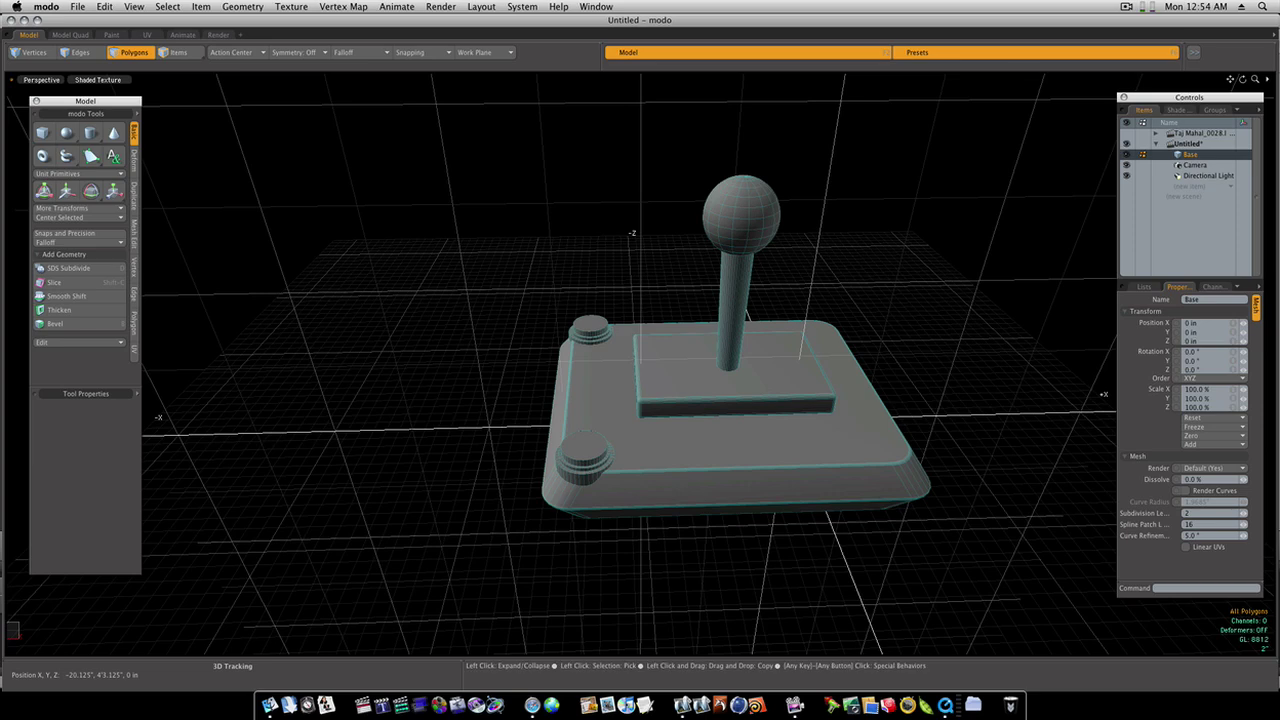
pyautogui.moveTo(0, 118); pyautogui.dragTo(246, 100)
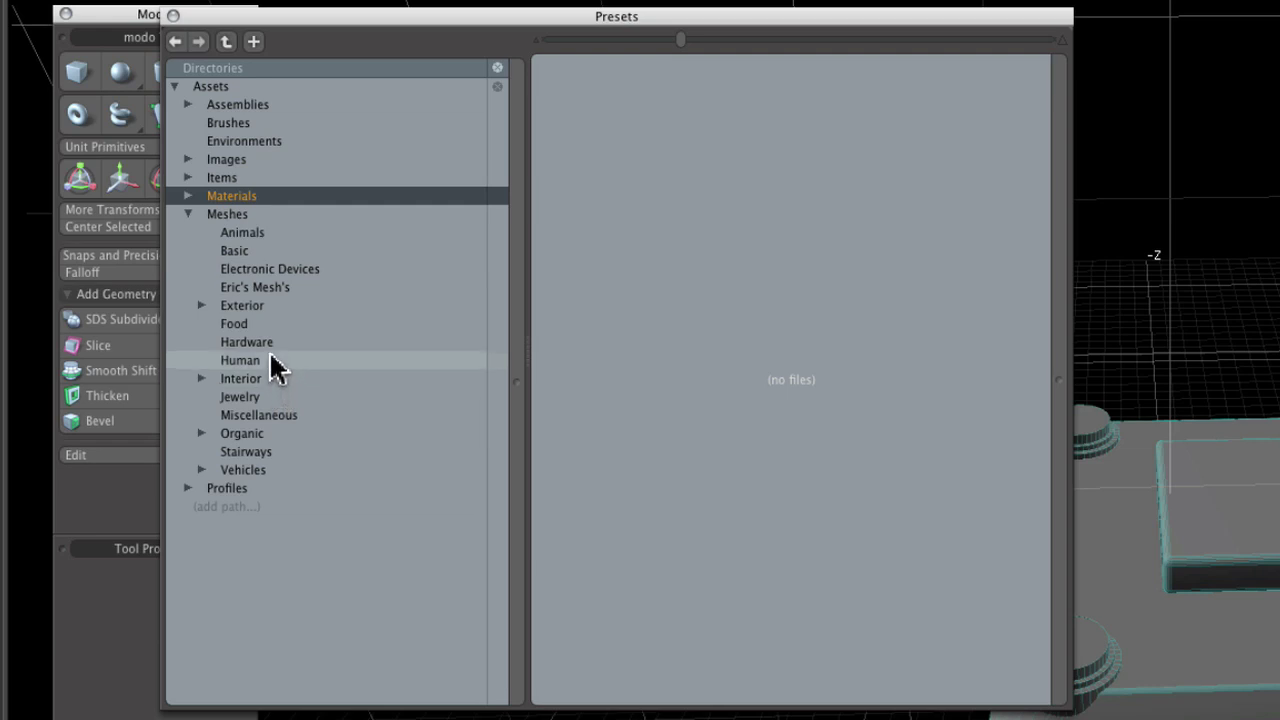
pyautogui.click(266, 270)
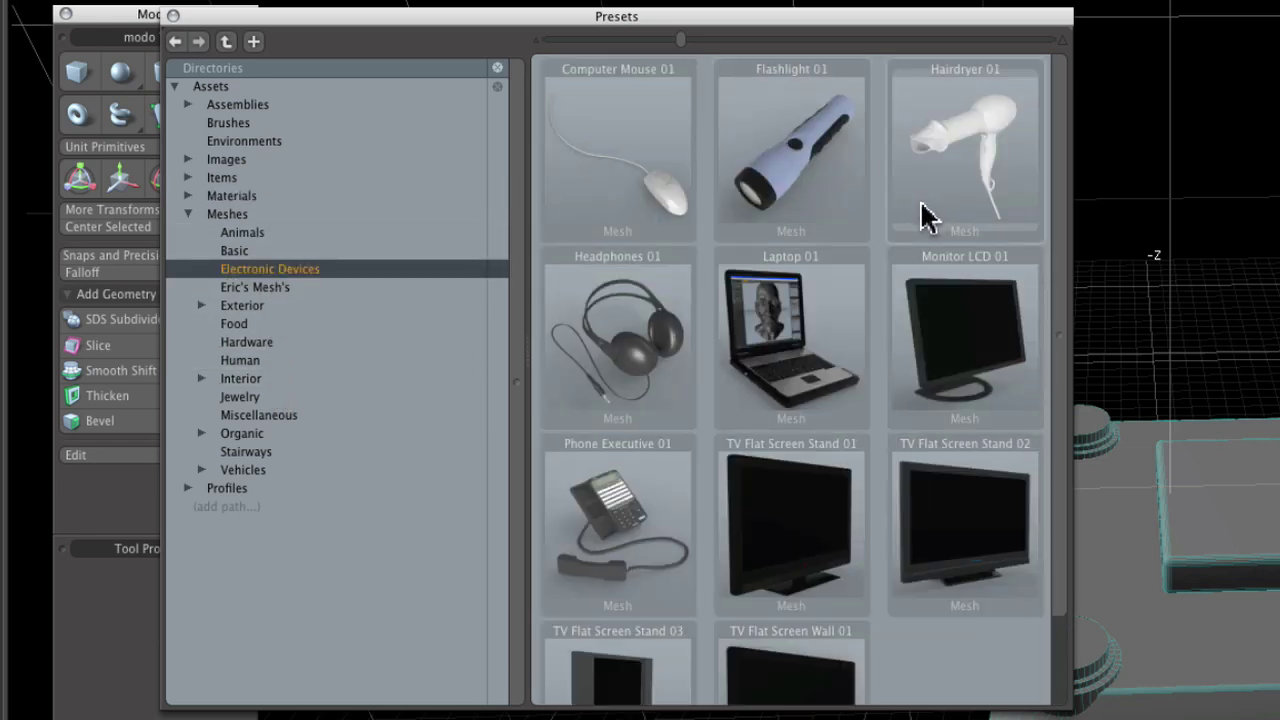
pyautogui.doubleClick(645, 358)
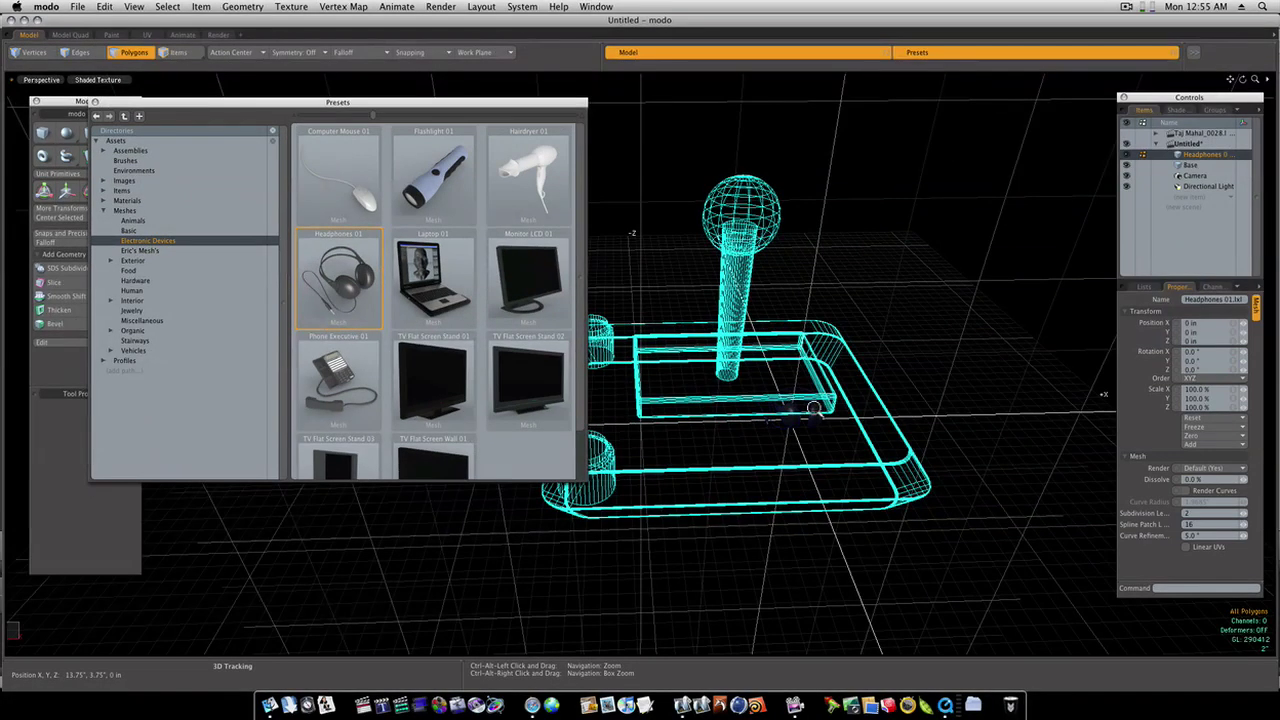
pyautogui.keyDown('ctrl'); pyautogui.keyDown('alt'); pyautogui.moveTo(813, 409); pyautogui.dragTo(882, 416); pyautogui.keyUp('alt'); pyautogui.keyUp('ctrl')
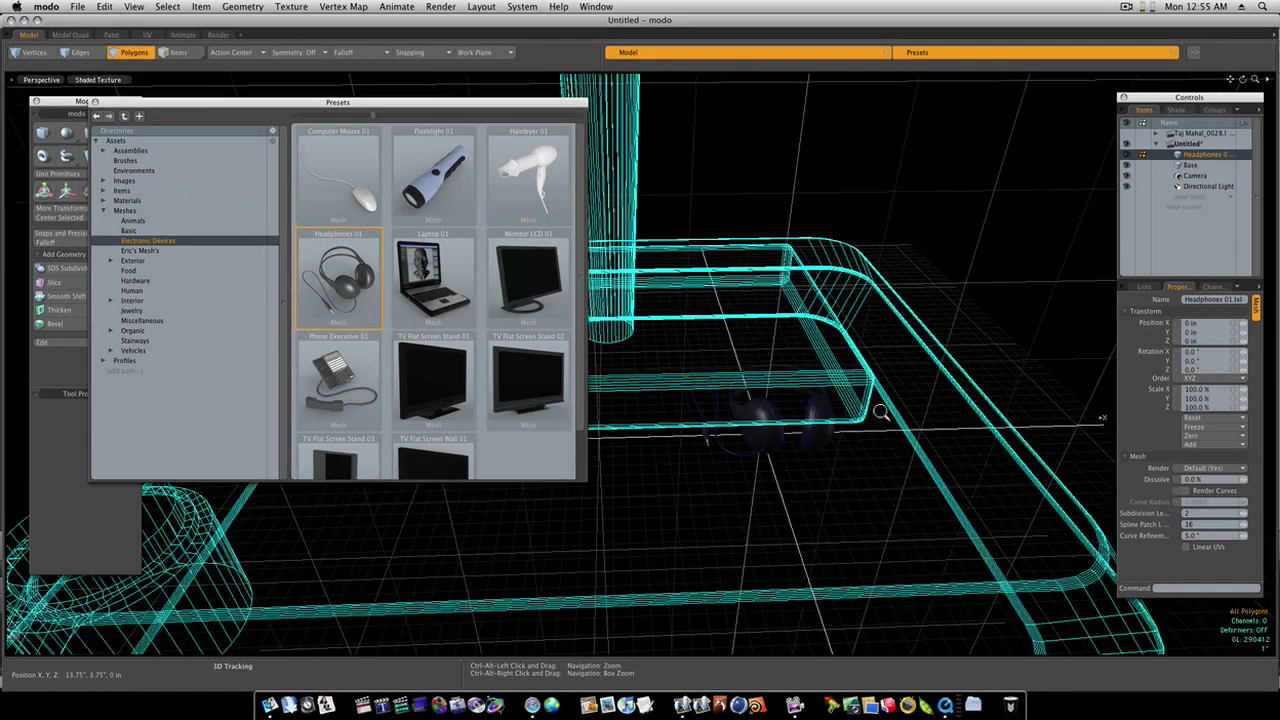
pyautogui.click(95, 102)
# Step: Cut the cable with its plug out of the headphones mesh and delete the remaining headphones item
pyautogui.scroll(5, 631, 366)
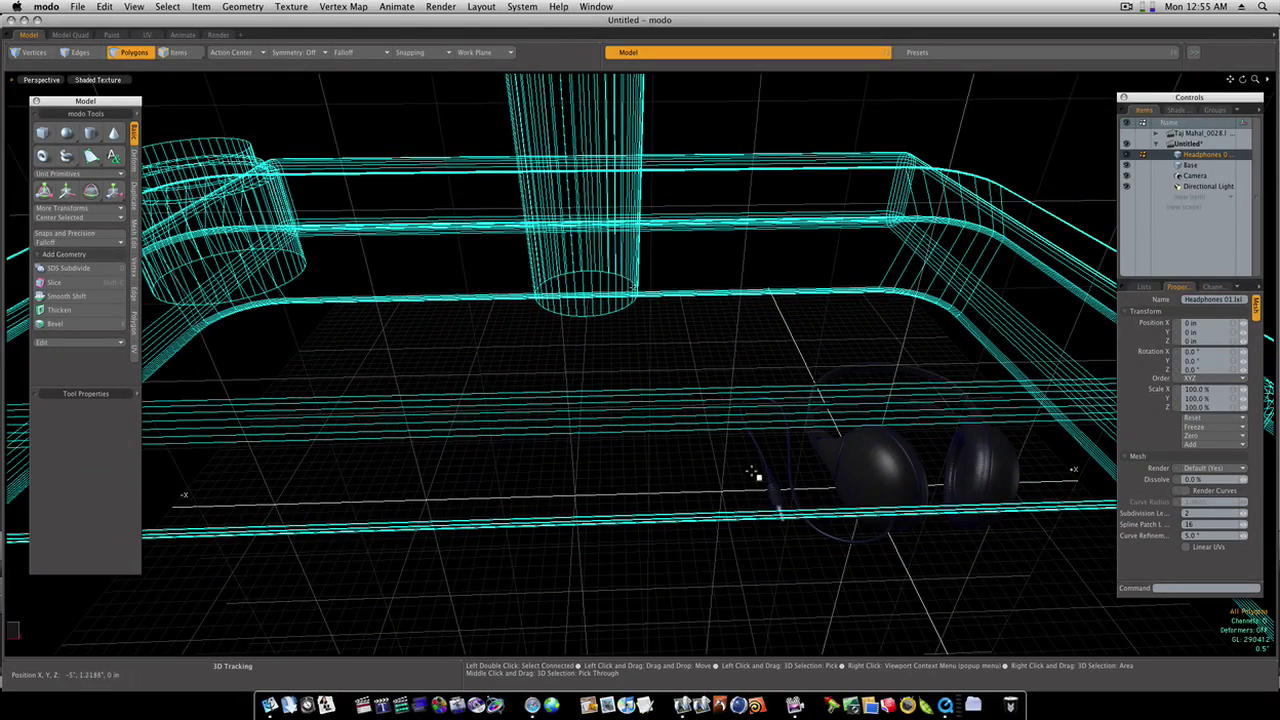
pyautogui.click(775, 497)
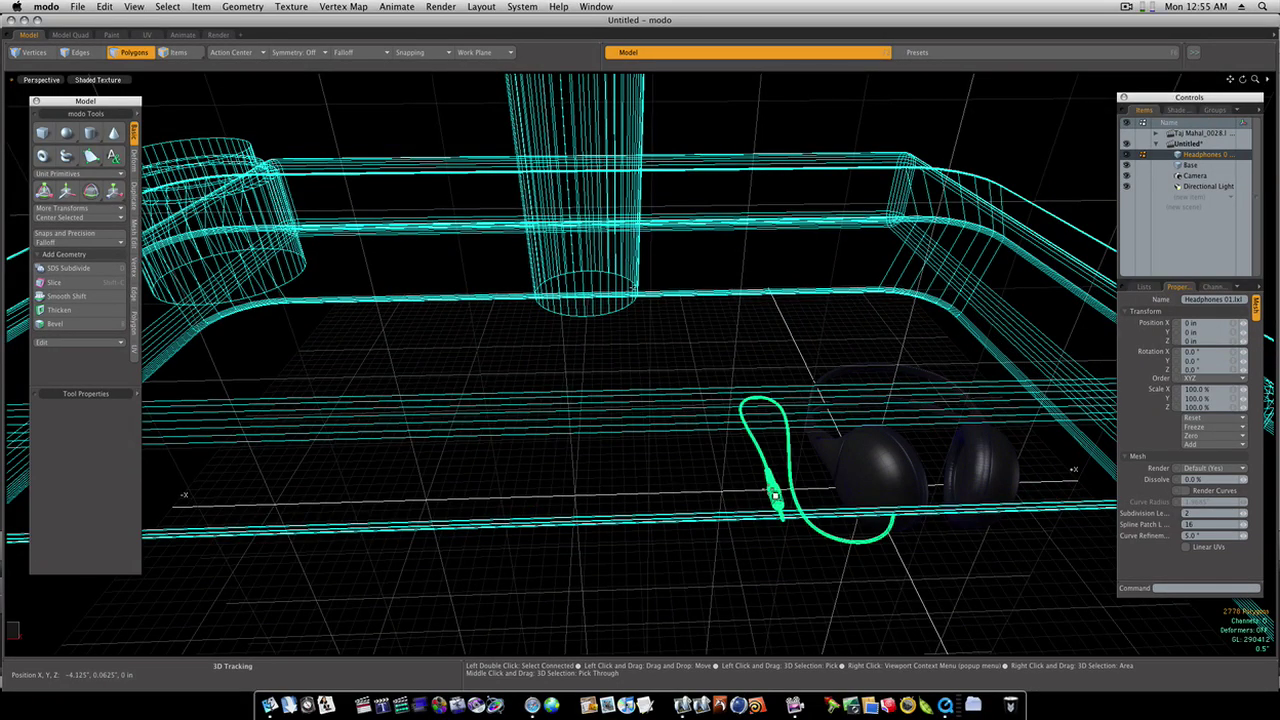
pyautogui.press('Delete')
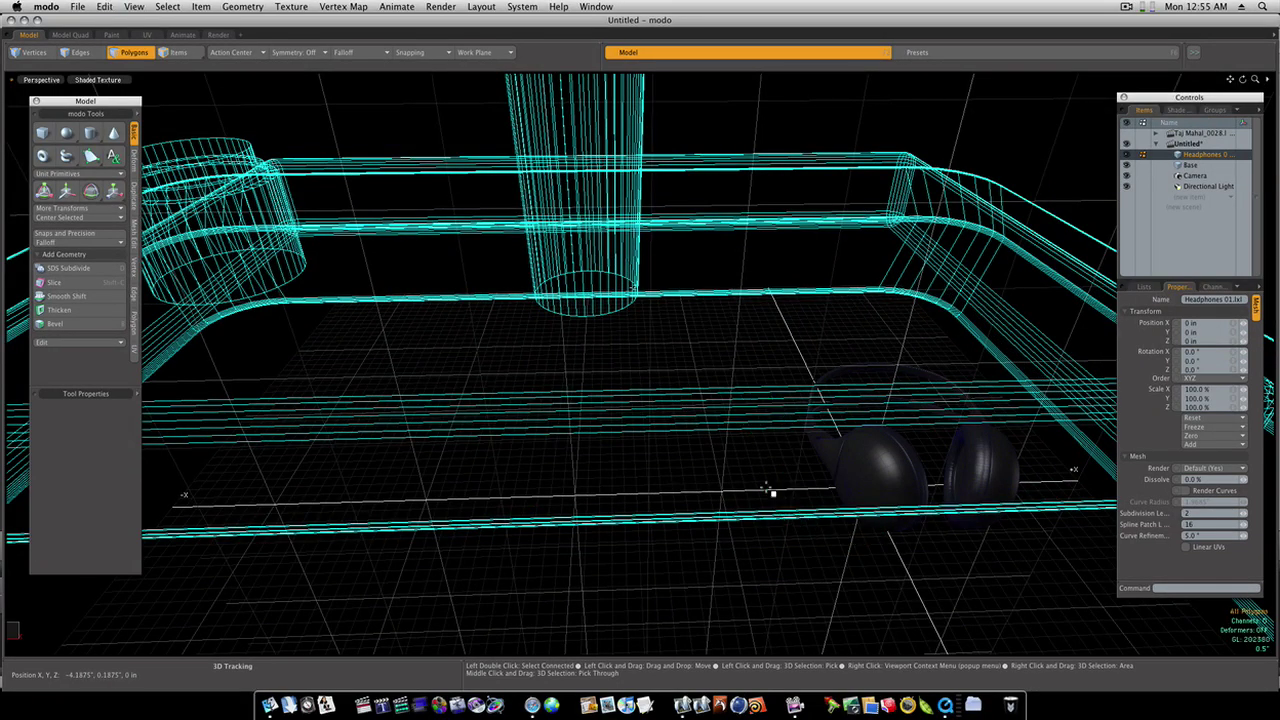
pyautogui.keyDown('alt'); pyautogui.keyDown('shift'); pyautogui.moveTo(804, 497); pyautogui.dragTo(767, 501); pyautogui.keyUp('shift'); pyautogui.keyUp('alt')
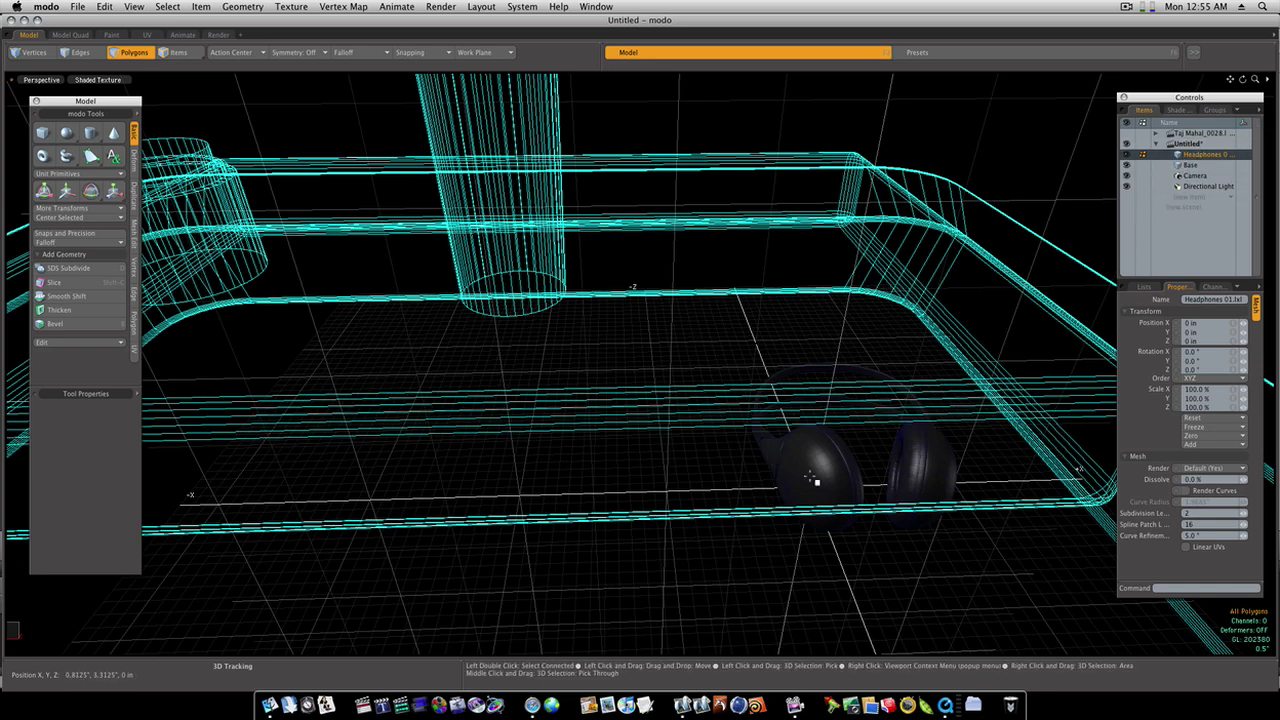
pyautogui.rightClick(1181, 160)
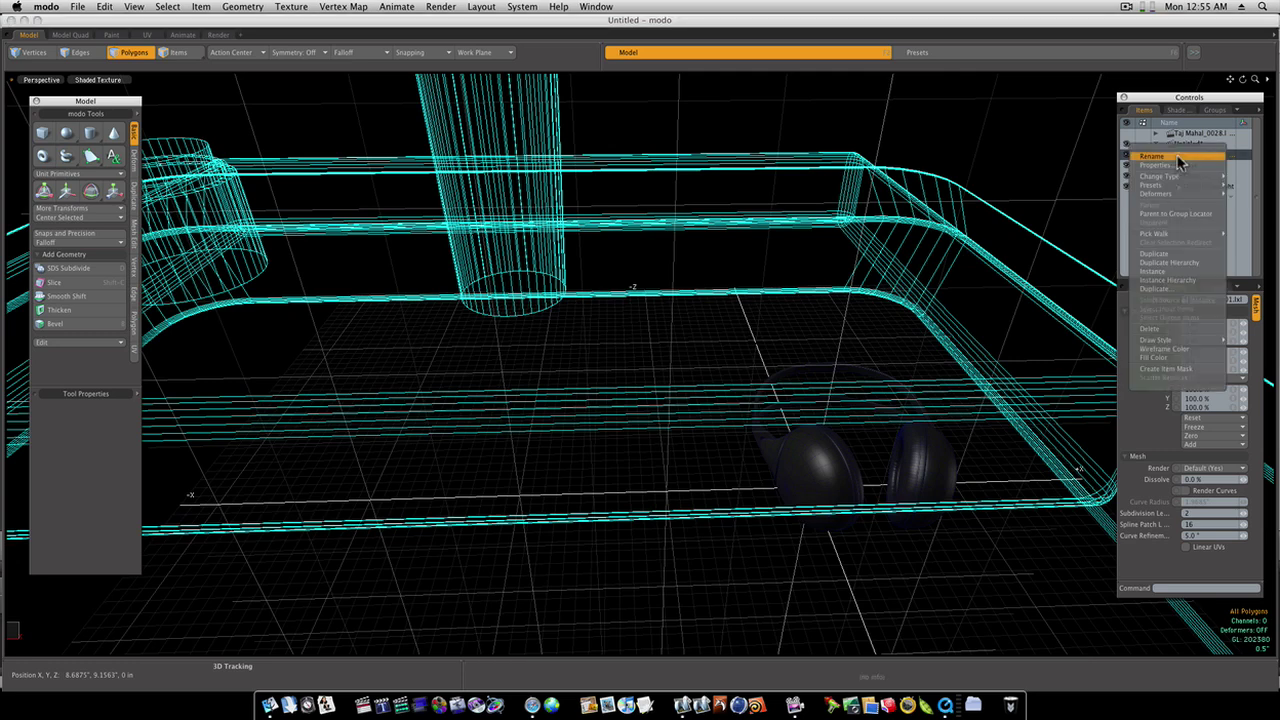
pyautogui.click(1150, 328)
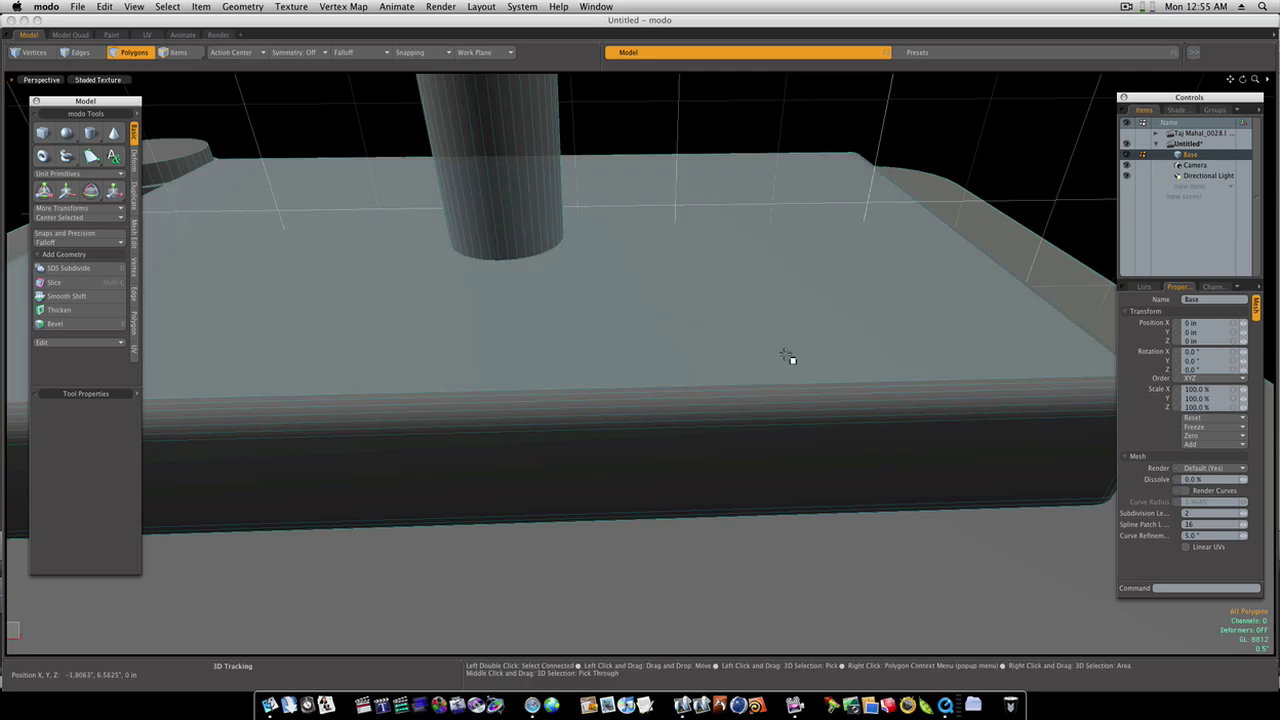
# Step: Create a new mesh item and paste the cut cable with its plug into it
pyautogui.keyDown('ctrl'); pyautogui.keyDown('alt'); pyautogui.moveTo(791, 357); pyautogui.dragTo(735, 367); pyautogui.keyUp('alt'); pyautogui.keyUp('ctrl')
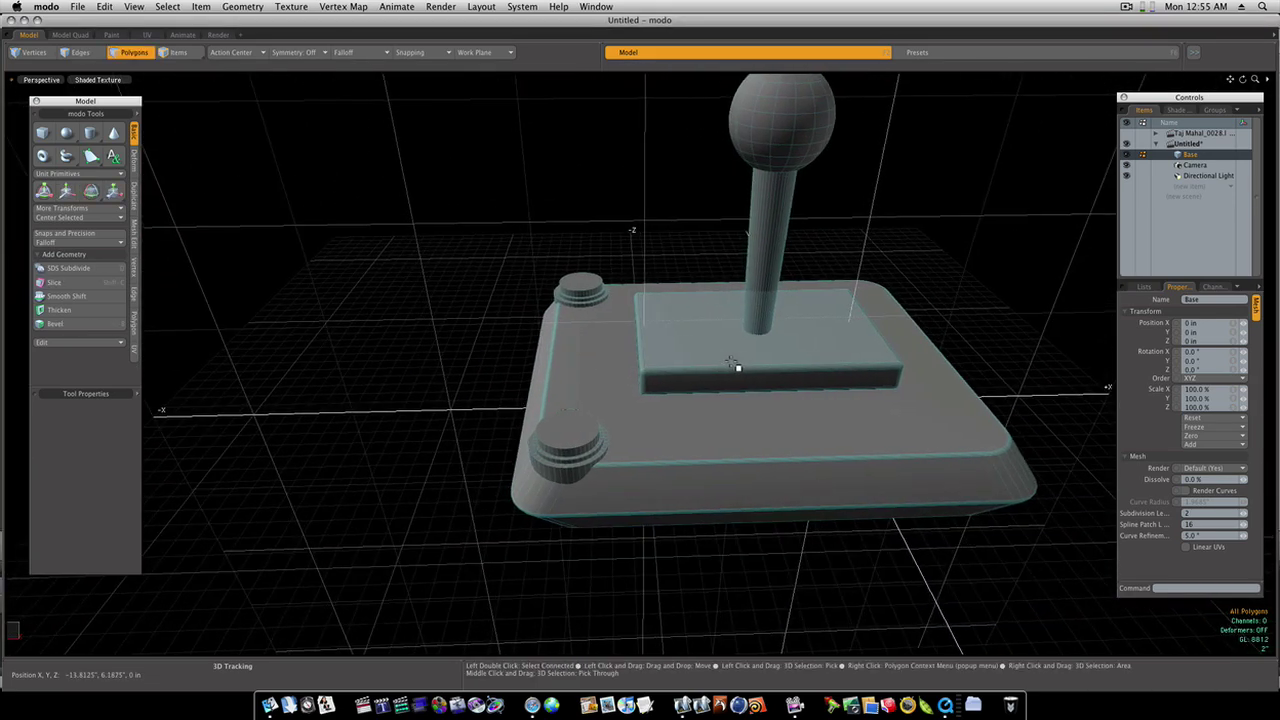
pyautogui.click(1184, 187)
pyautogui.click(1171, 187)
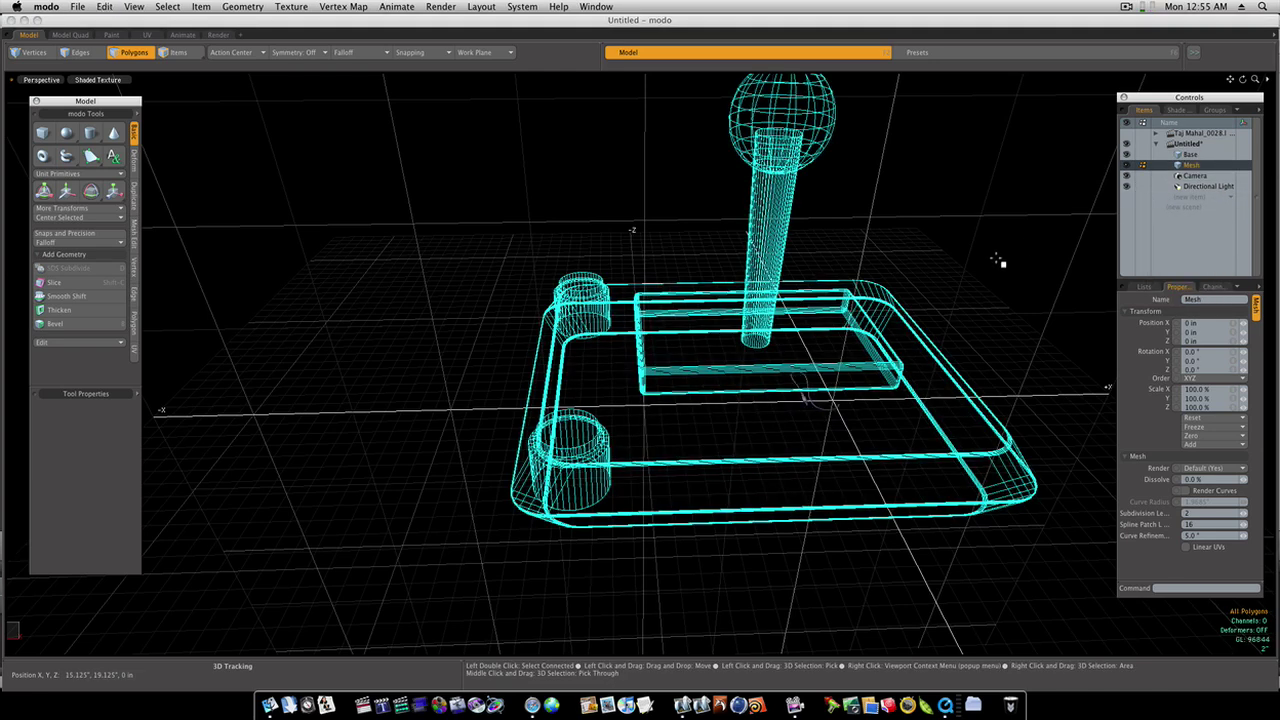
pyautogui.keyDown('ctrl'); pyautogui.keyDown('alt'); pyautogui.moveTo(842, 379); pyautogui.dragTo(914, 386); pyautogui.keyUp('alt'); pyautogui.keyUp('ctrl')
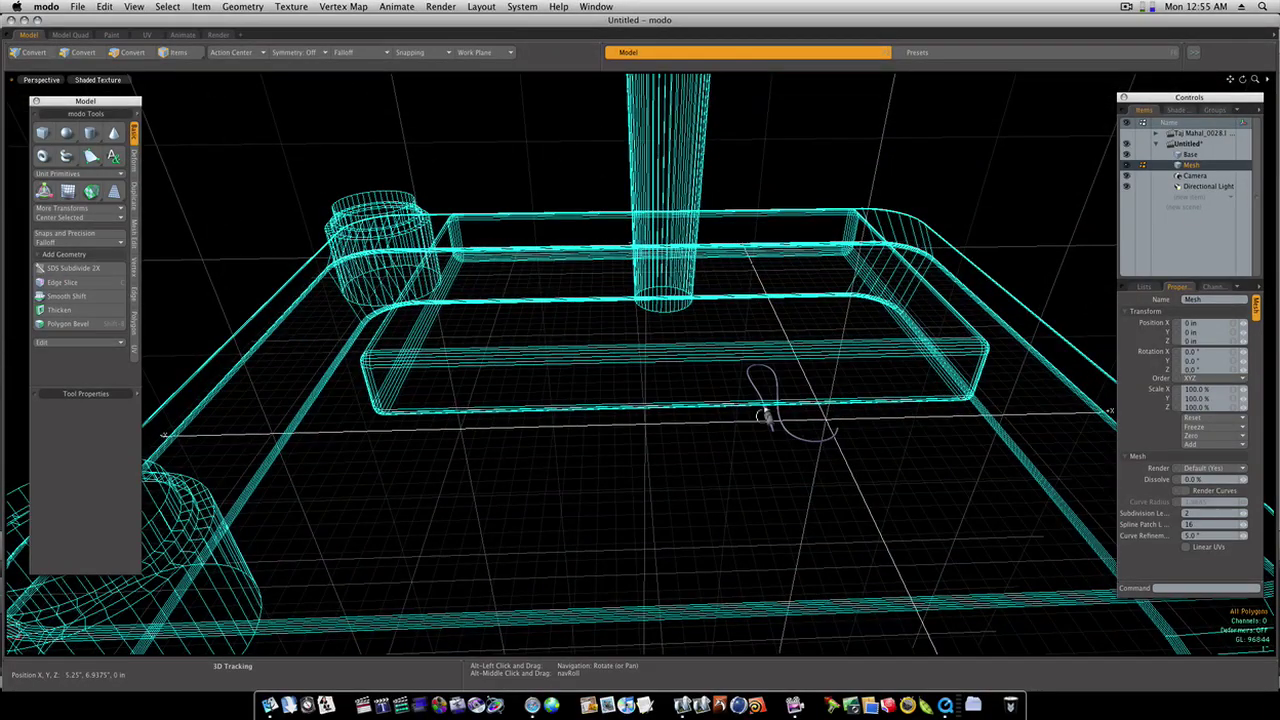
# Step: Scale the cable uniformly to 424.5% and rotate it about a quarter turn around the vertical axis
pyautogui.doubleClick(768, 419)
pyautogui.keyDown('ctrl'); pyautogui.keyDown('alt'); pyautogui.moveTo(768, 419); pyautogui.dragTo(1012, 468); pyautogui.keyUp('alt'); pyautogui.keyUp('ctrl')
pyautogui.press('y')
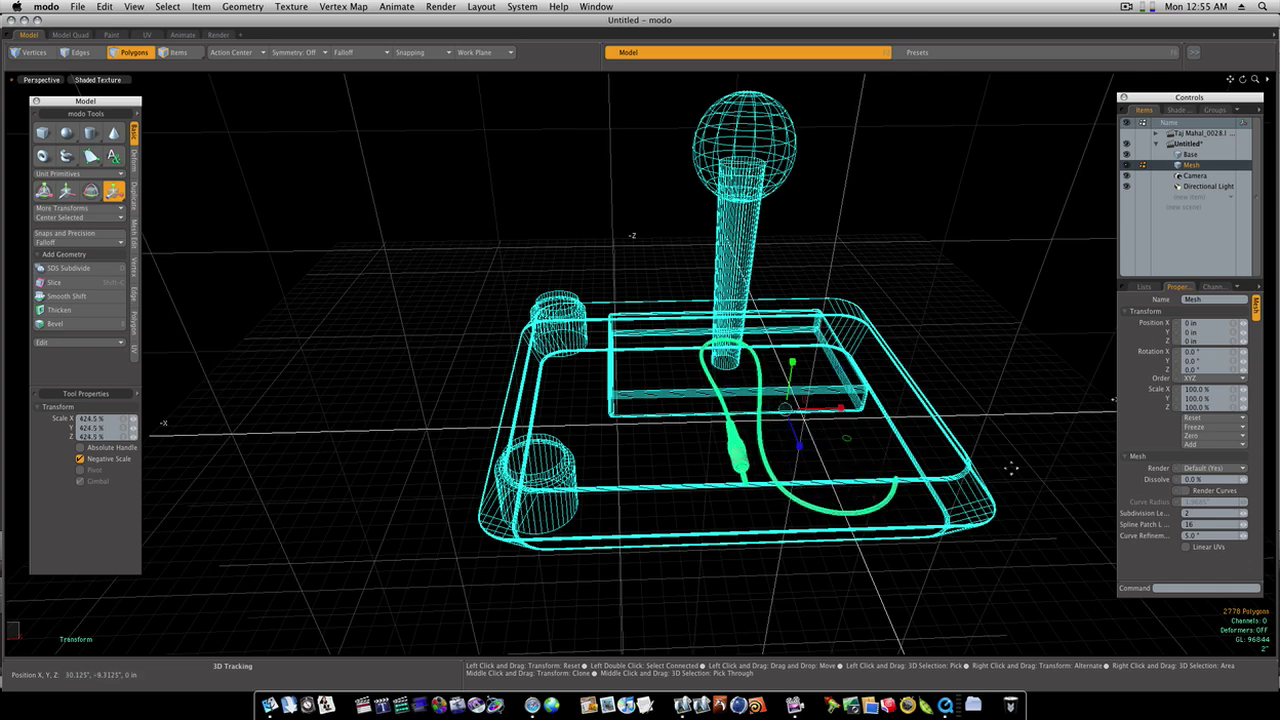
pyautogui.press('e')
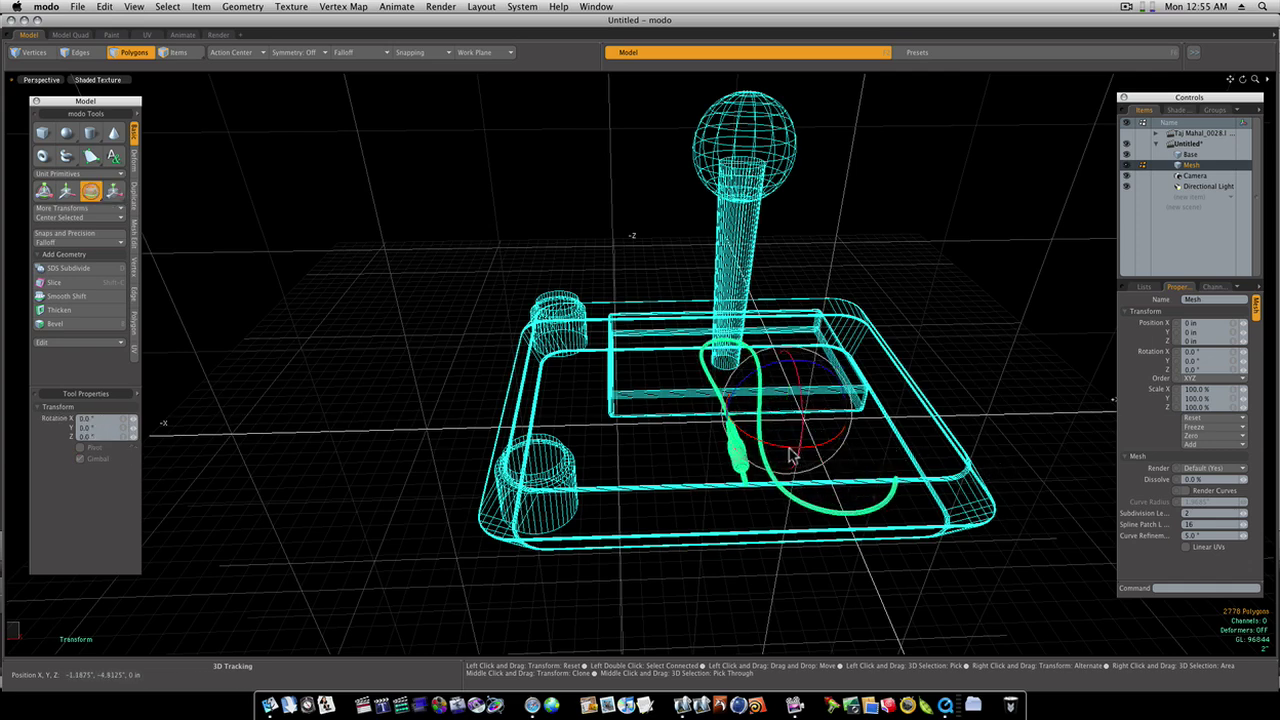
pyautogui.moveTo(800, 450); pyautogui.dragTo(1045, 420)
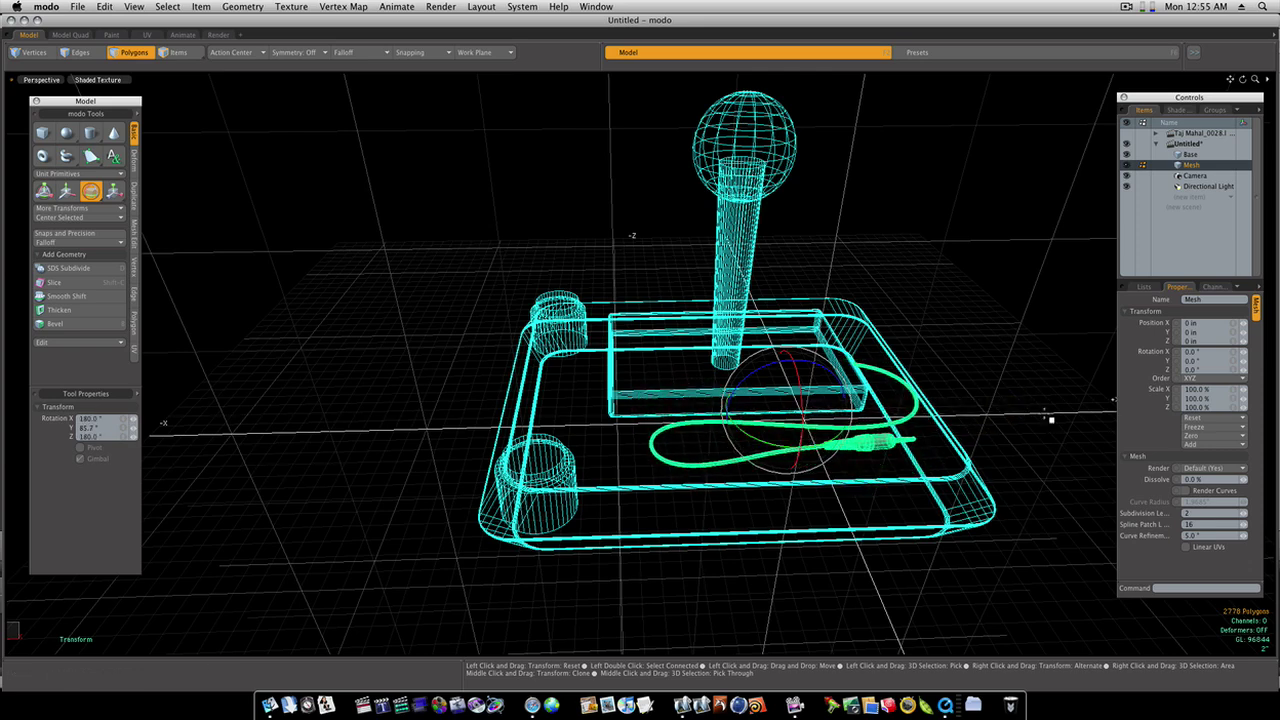
# Step: Move the cable along negative X so its plug meets the base's edge between the two buttons
pyautogui.press('w')
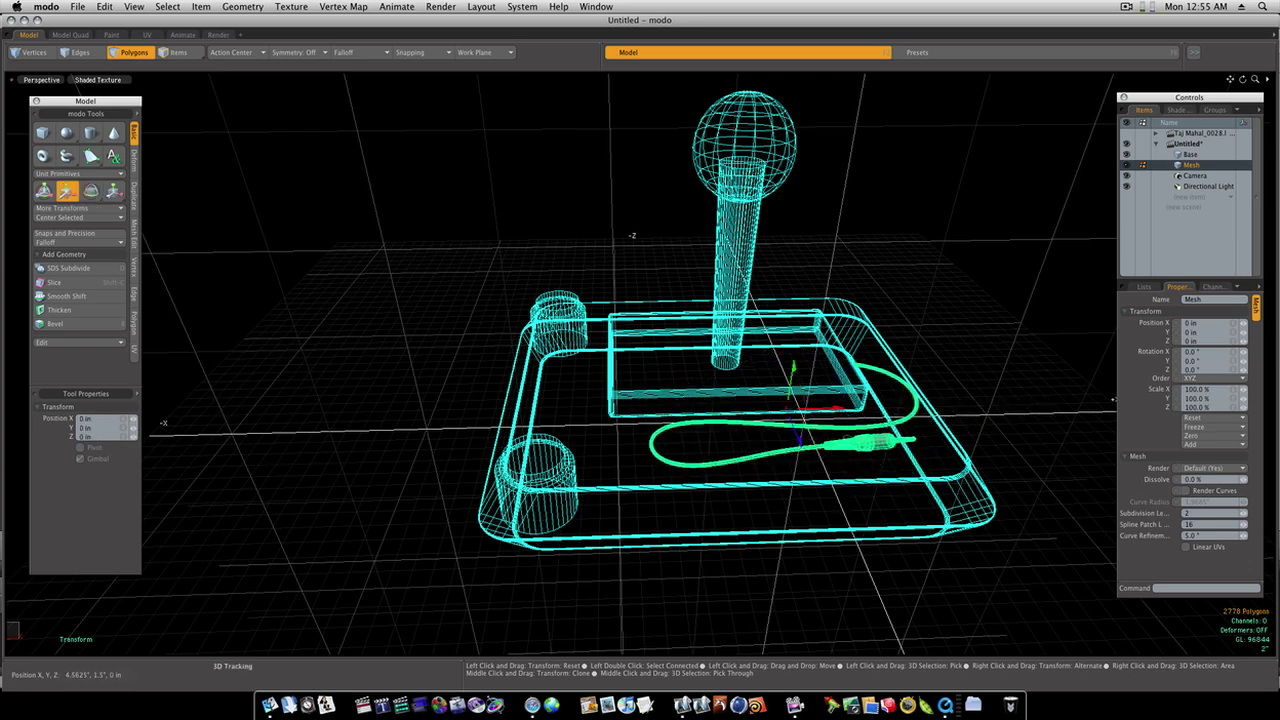
pyautogui.moveTo(845, 410); pyautogui.dragTo(560, 430)
pyautogui.keyDown('alt'); pyautogui.moveTo(588, 418); pyautogui.dragTo(511, 437); pyautogui.keyUp('alt')
# Step: Delete the vertices of the cable's looping tail, keeping only the plug and a short curved length
pyautogui.press('space')
pyautogui.press('space')
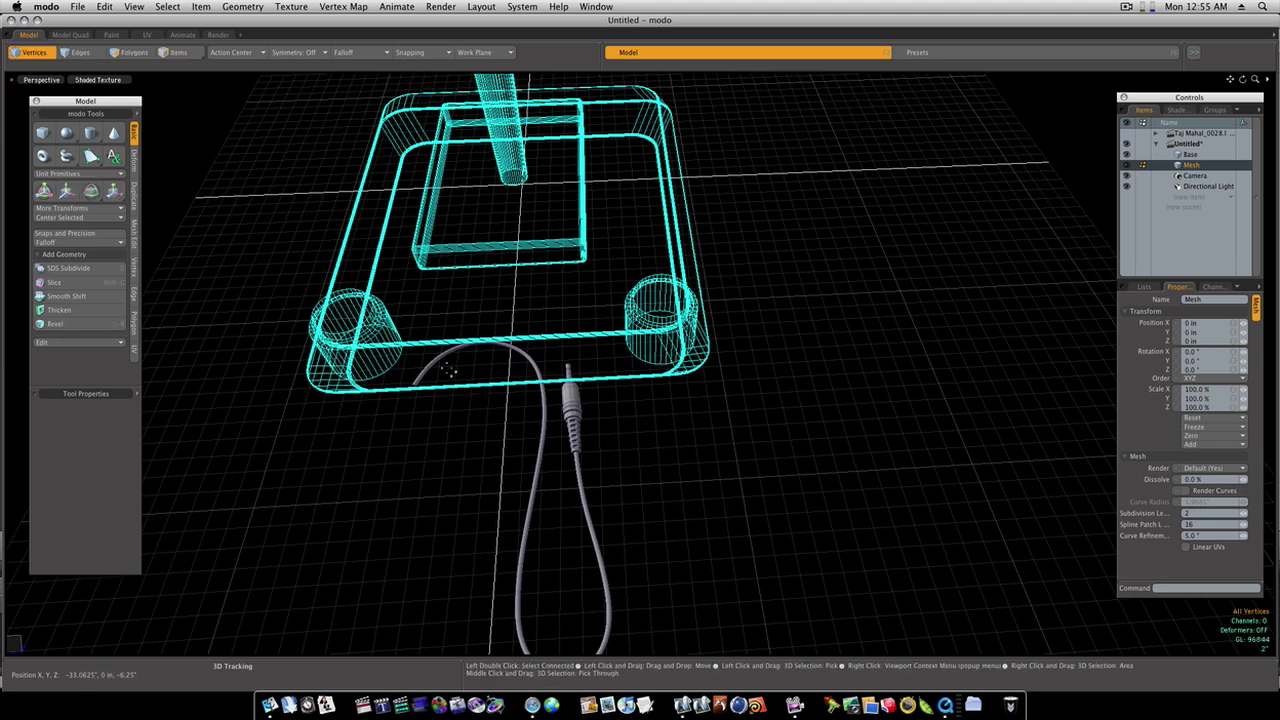
pyautogui.moveTo(453, 372); pyautogui.dragTo(557, 637)
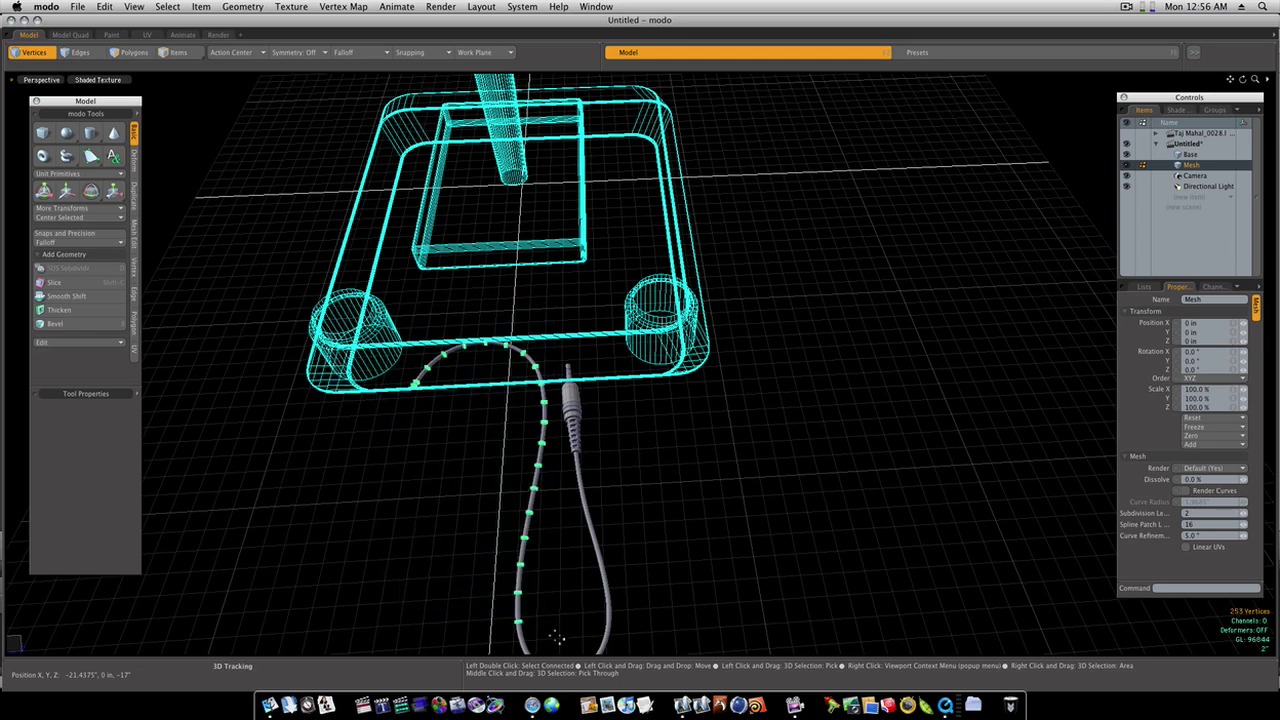
pyautogui.press('Delete')
pyautogui.keyDown('alt'); pyautogui.keyDown('shift'); pyautogui.moveTo(575, 501); pyautogui.dragTo(557, 280); pyautogui.keyUp('shift'); pyautogui.keyUp('alt')
pyautogui.moveTo(465, 269); pyautogui.dragTo(566, 393)
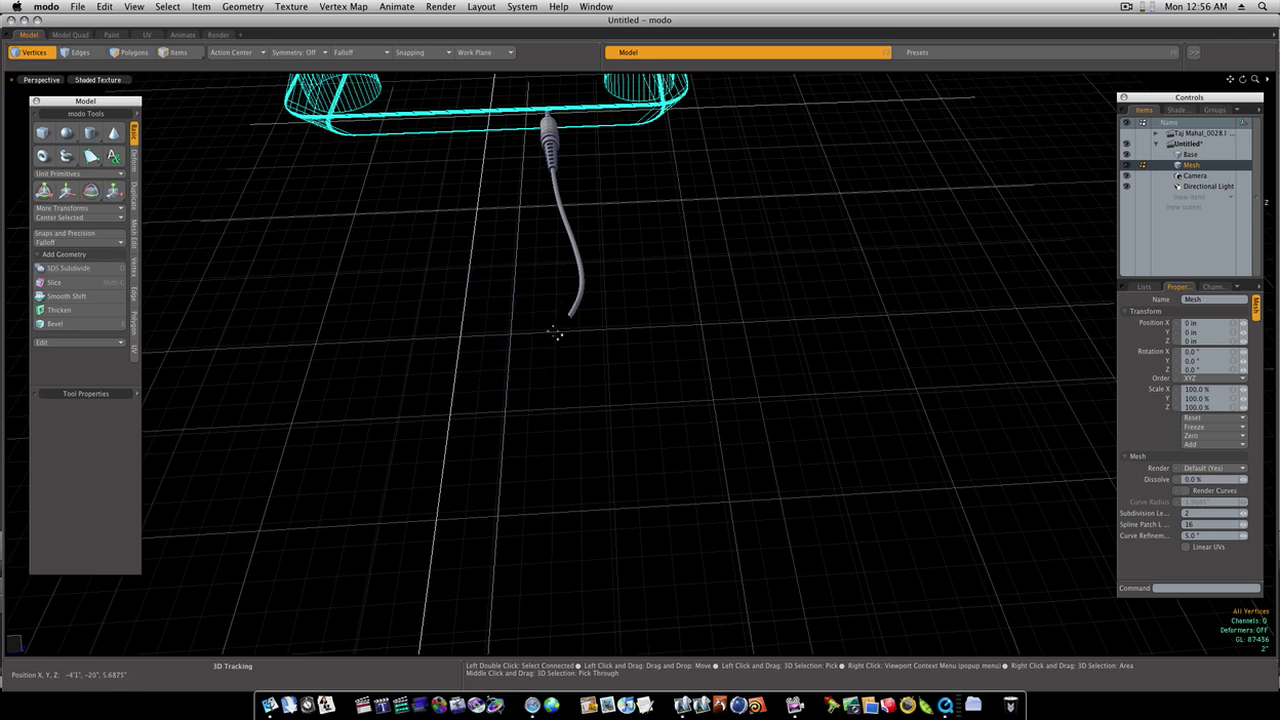
# Step: Select the edge loop at the cable's cut end and extend it far away from the base with Edge Extend
pyautogui.click(91, 55)
pyautogui.keyDown('ctrl'); pyautogui.keyDown('alt'); pyautogui.moveTo(626, 297); pyautogui.dragTo(728, 305); pyautogui.keyUp('alt'); pyautogui.keyUp('ctrl')
pyautogui.keyDown('alt'); pyautogui.moveTo(310, 380); pyautogui.dragTo(471, 238); pyautogui.keyUp('alt')
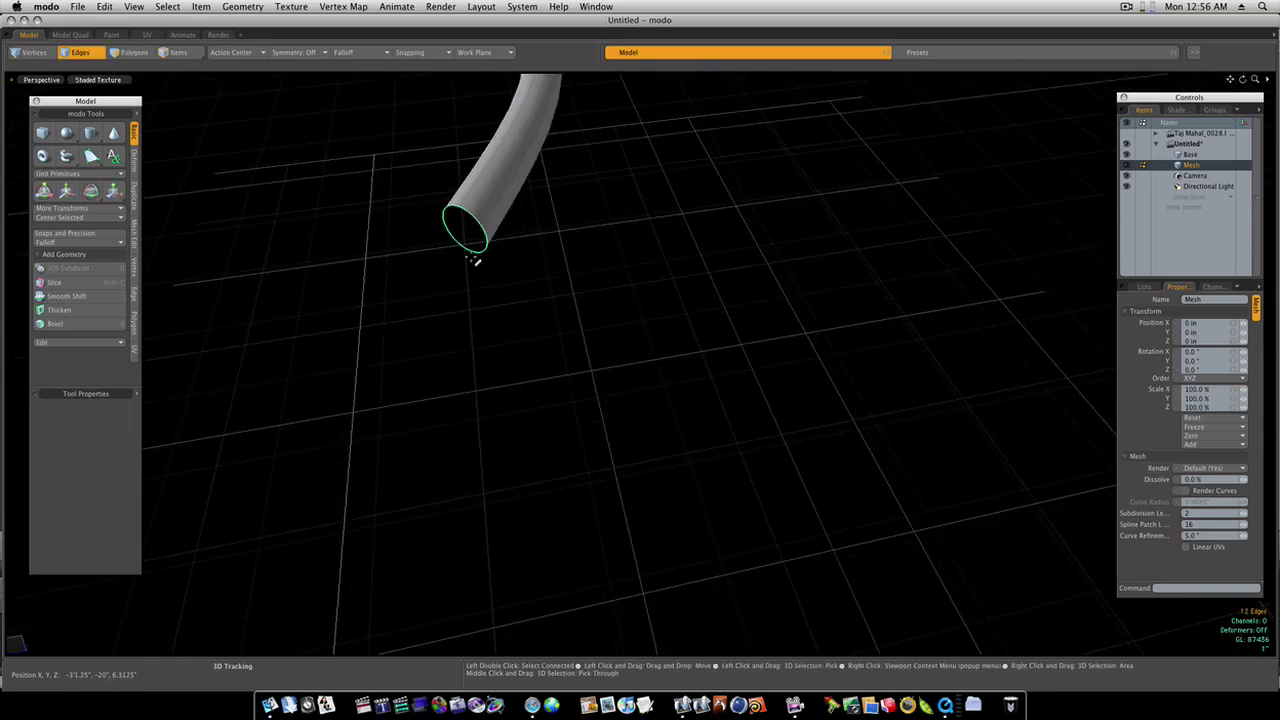
pyautogui.press('z')
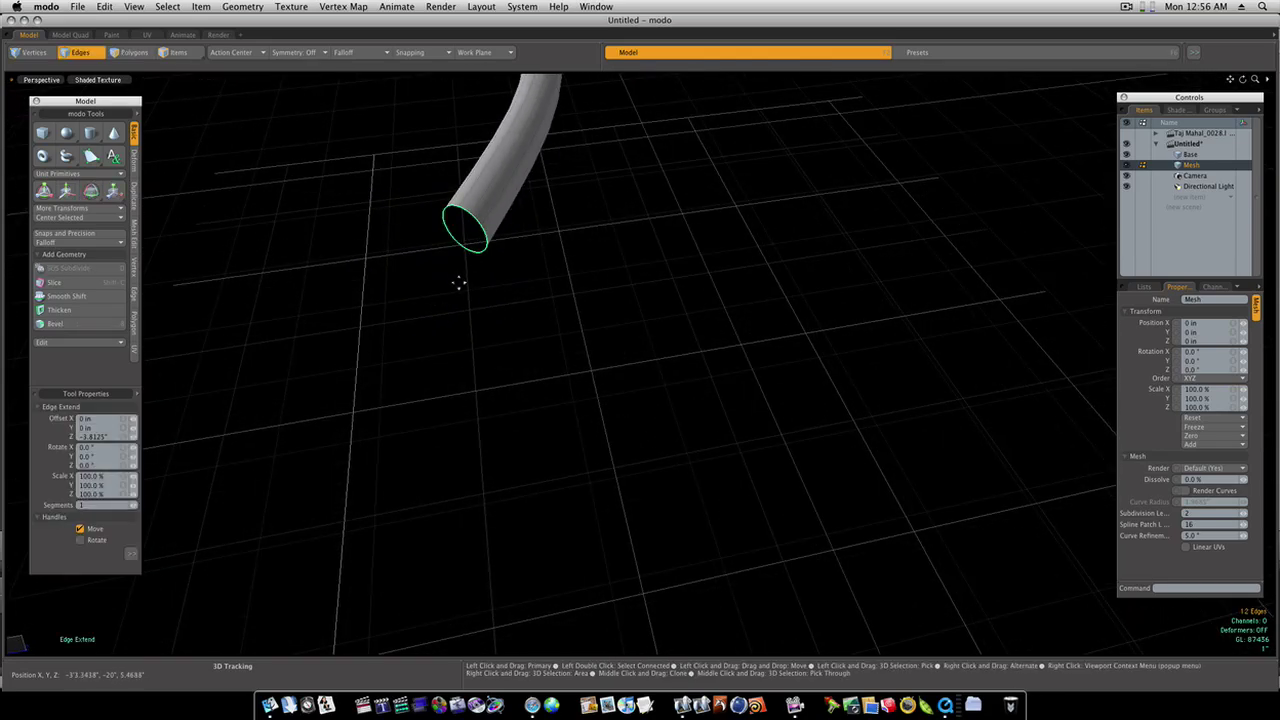
pyautogui.scroll(-5, 457, 300)
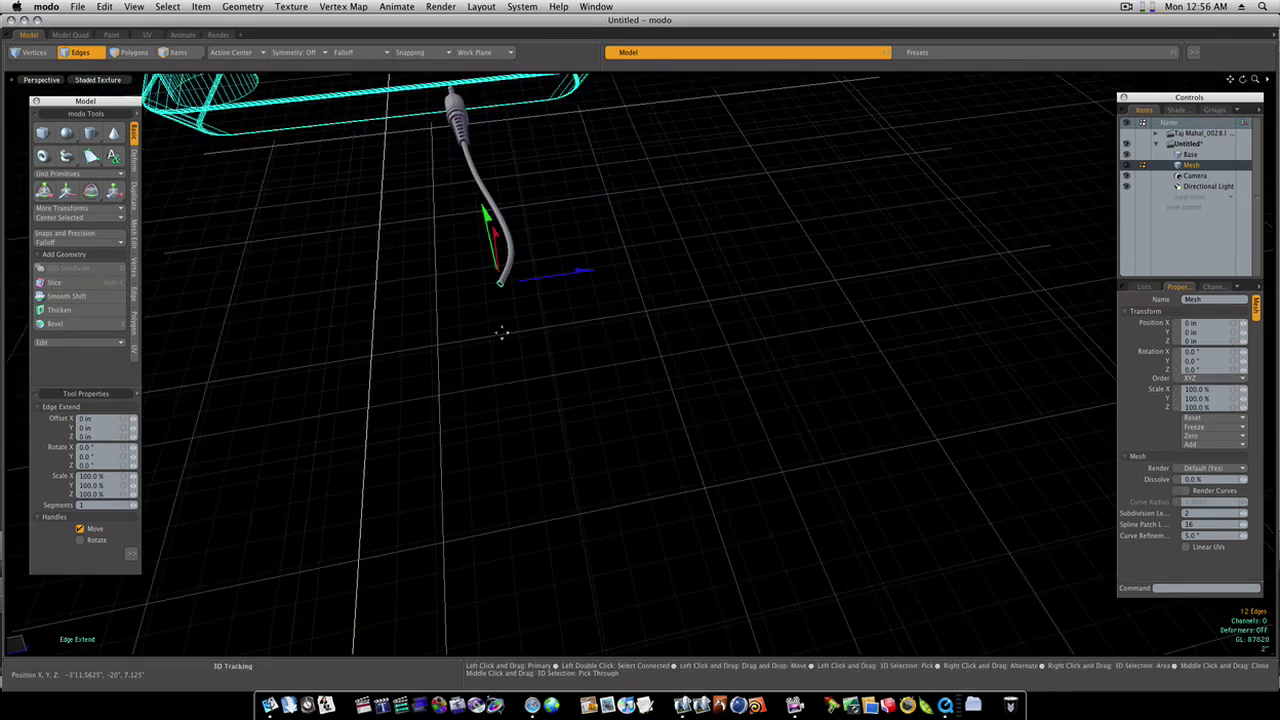
pyautogui.moveTo(457, 320); pyautogui.dragTo(62, 650)
pyautogui.moveTo(557, 220)
pyautogui.keyDown('ctrl'); pyautogui.keyDown('alt'); pyautogui.mouseDown()
pyautogui.moveTo(503, 211)
pyautogui.moveTo(626, 183)
pyautogui.moveTo(565, 200)
pyautogui.mouseUp(); pyautogui.keyUp('alt'); pyautogui.keyUp('ctrl')
pyautogui.press('space')
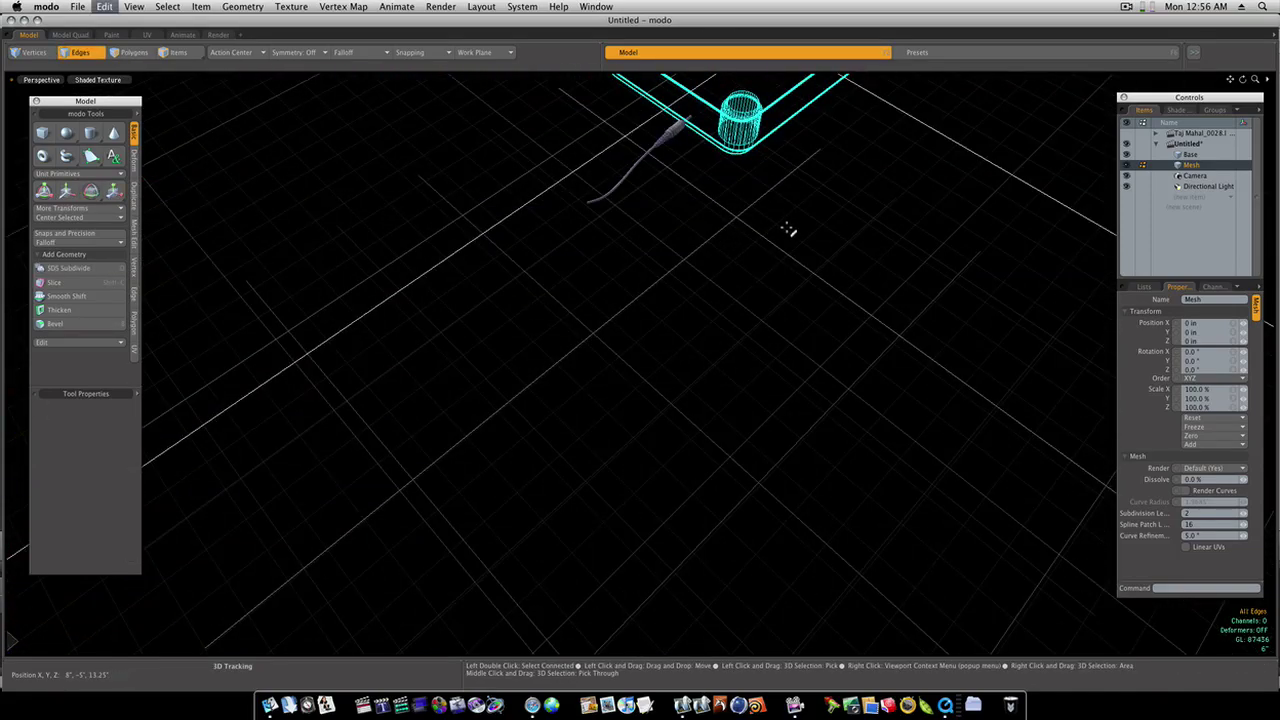
# Step: Cut all polygons of the plug and extended cable and paste them into the Base mesh item
pyautogui.press('space')
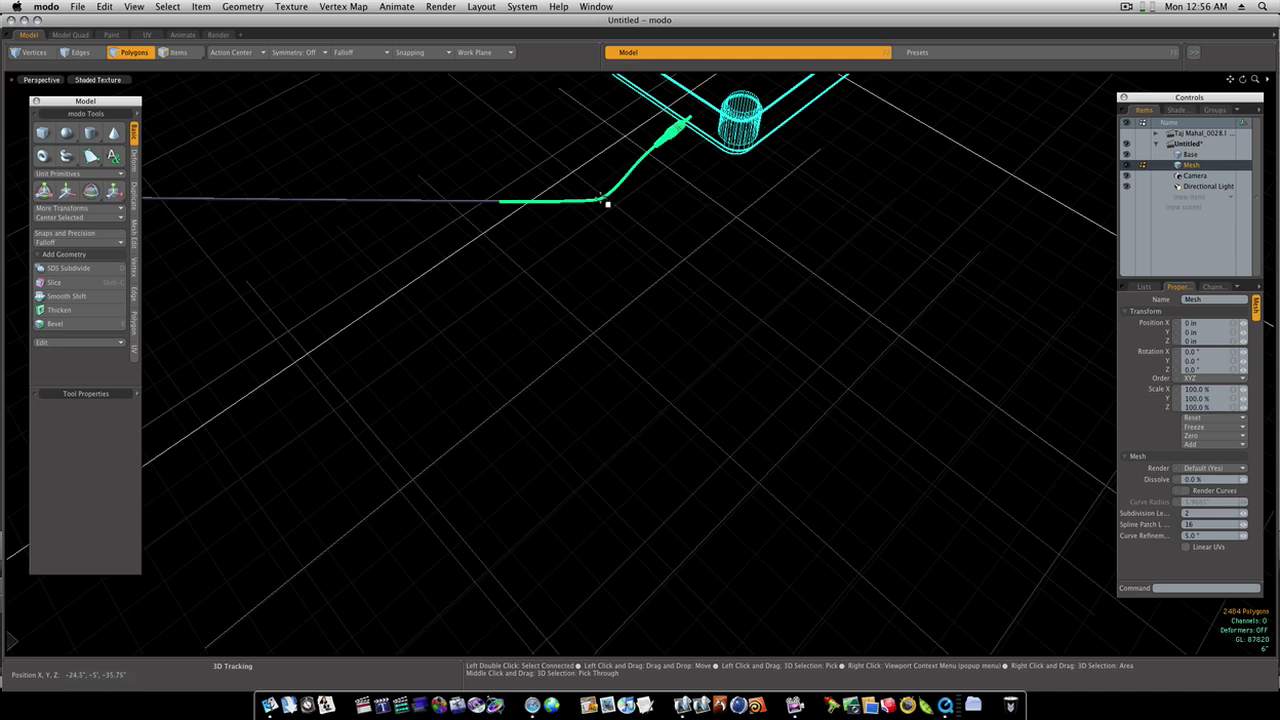
pyautogui.press('super+x')
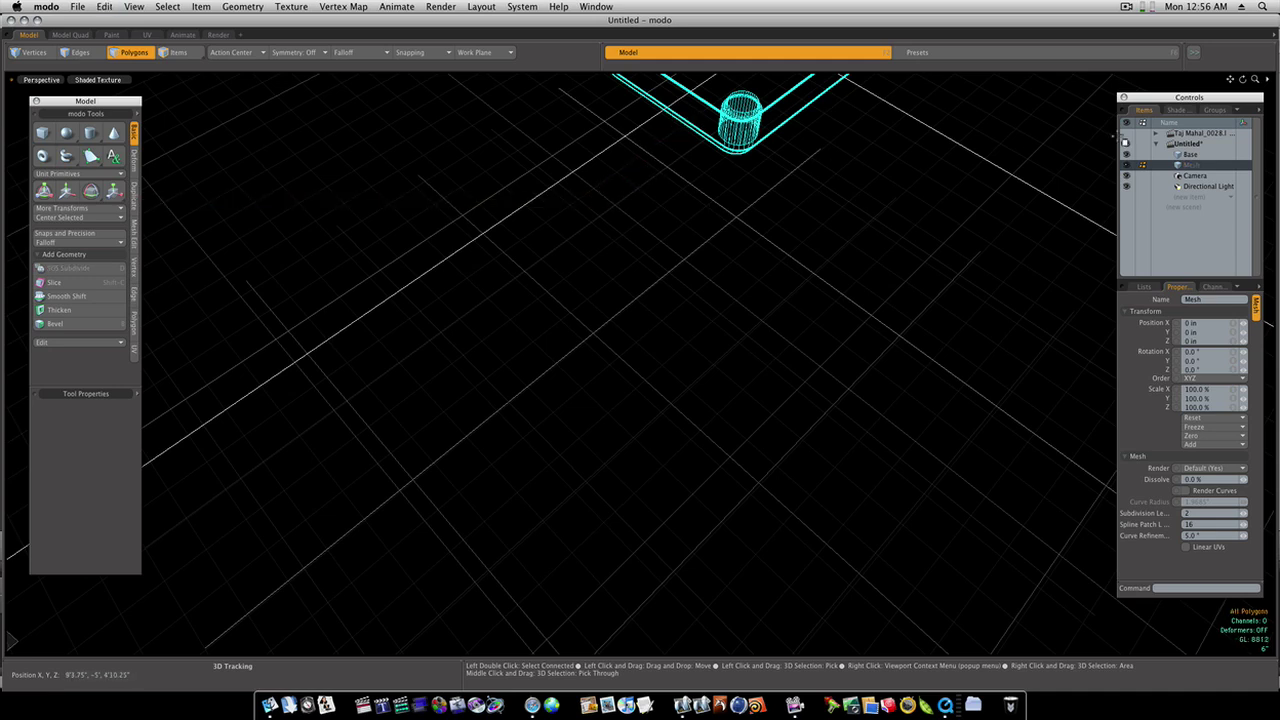
pyautogui.click(1185, 156)
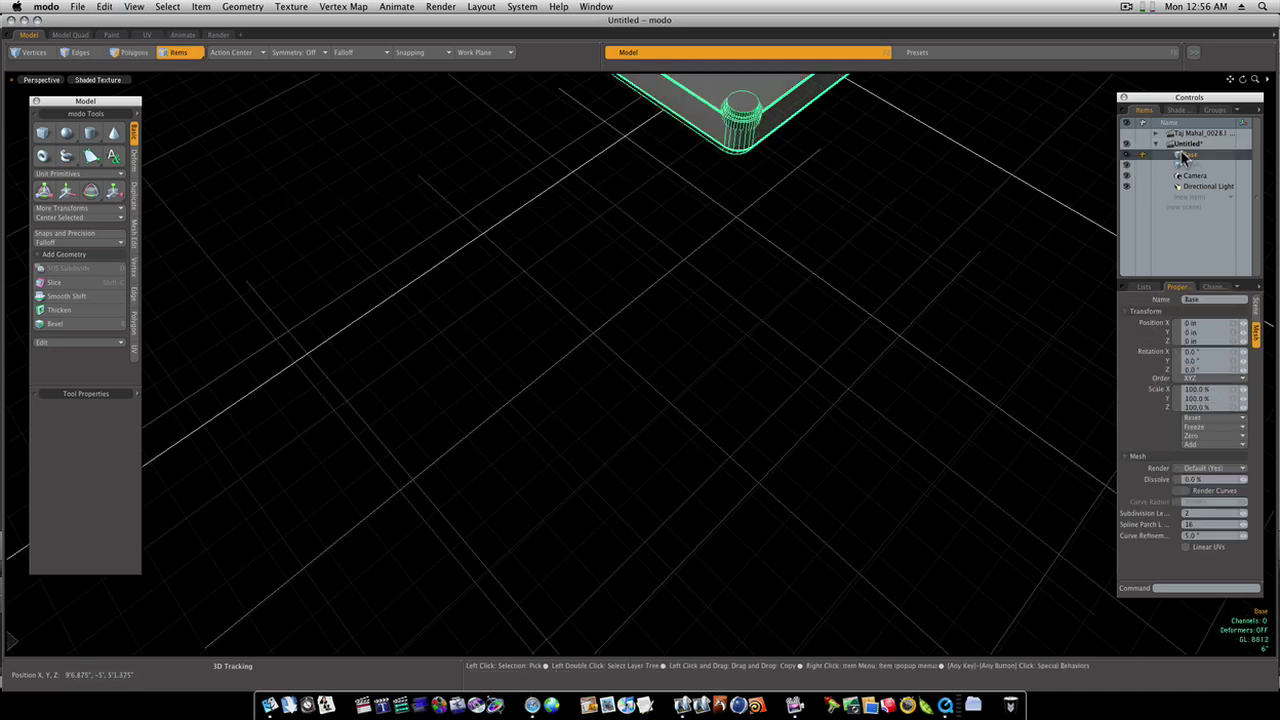
pyautogui.press('super+v')
pyautogui.keyDown('alt'); pyautogui.moveTo(937, 134); pyautogui.dragTo(660, 256); pyautogui.keyUp('alt')
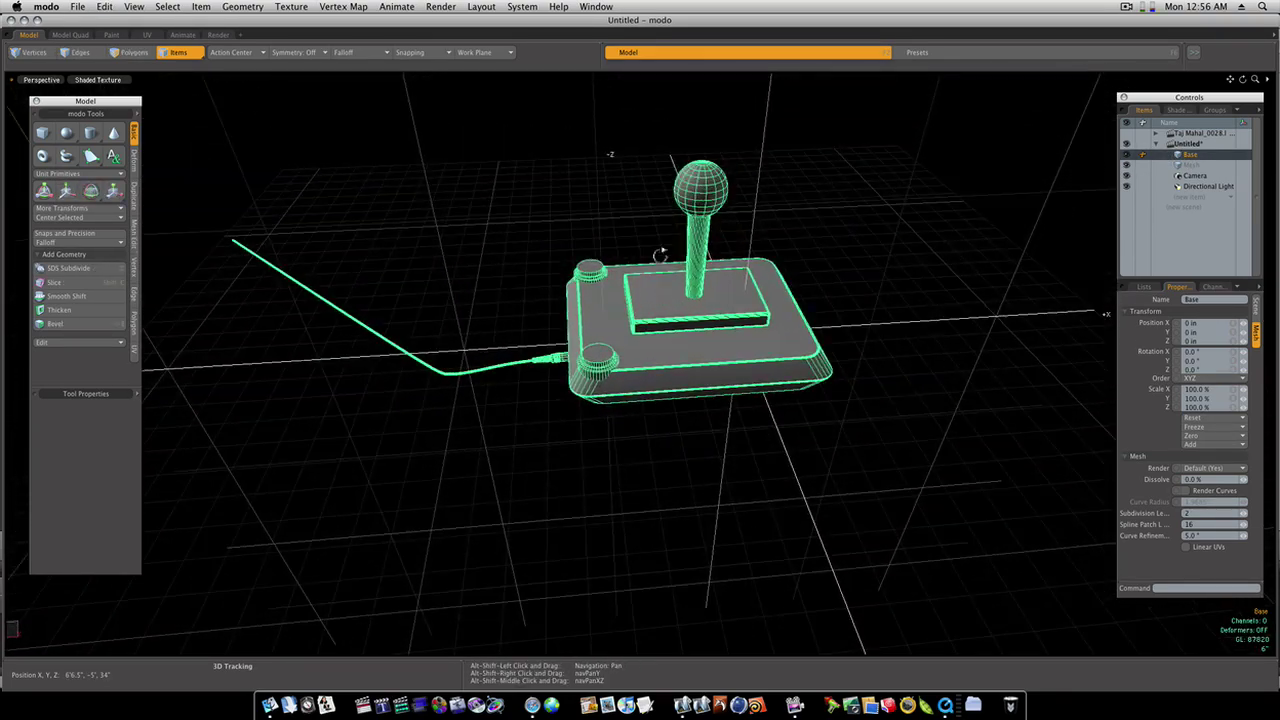